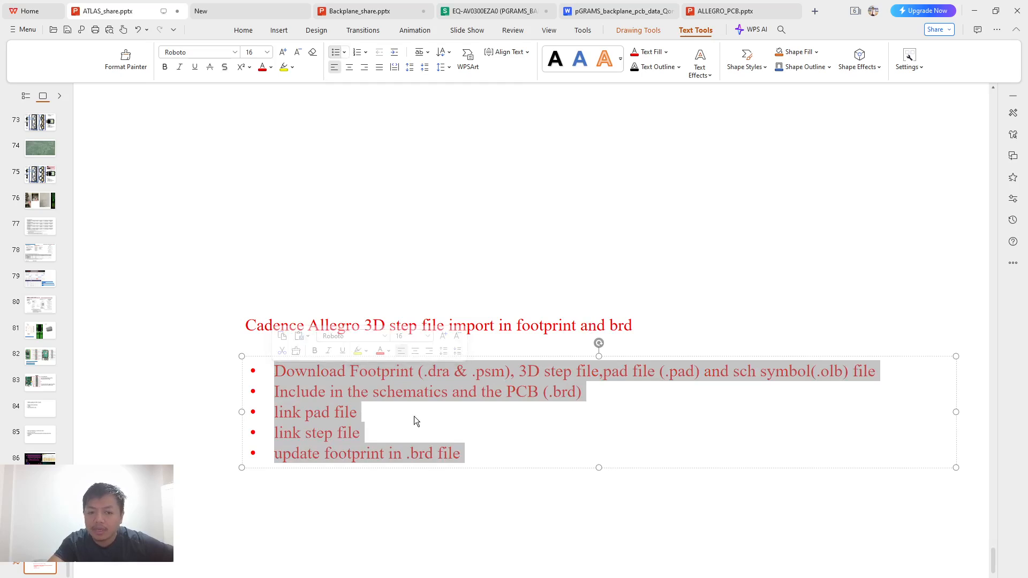
Step: Insert a space before "pad file" in the first bullet of the Cadence Allegro 3D step file import checklist
{"action": "left_click", "coordinate": [416, 421]}
{"action": "left_click_drag", "start_coordinate": [412, 375], "coordinate": [337, 377]}
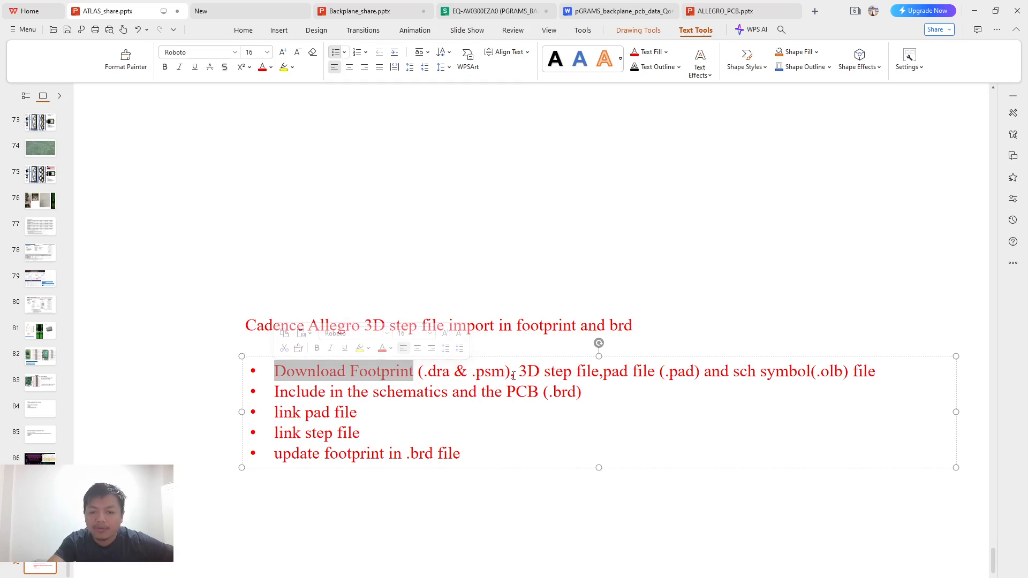
{"action": "left_click", "coordinate": [605, 373]}
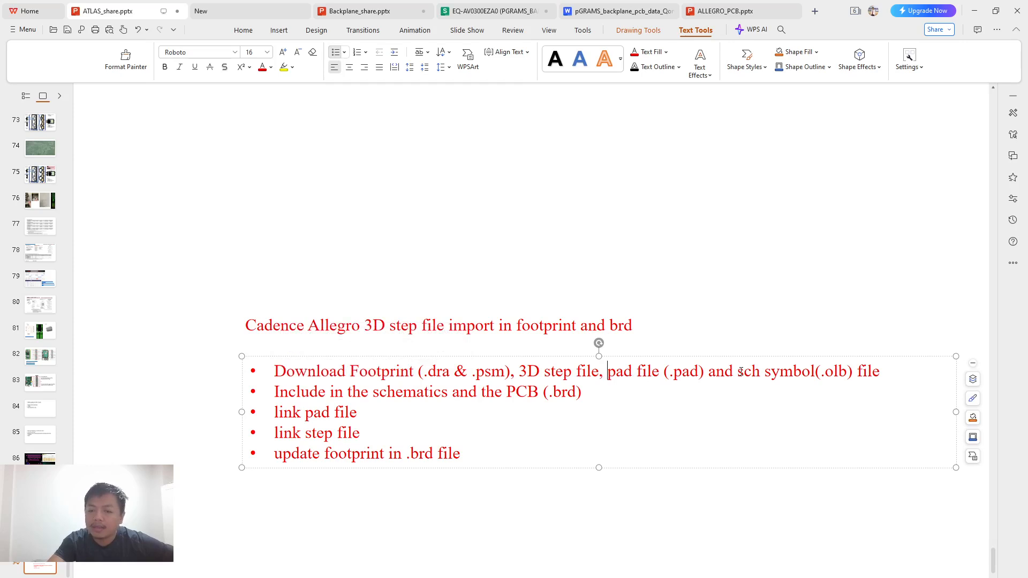
Step: Review the checklist items on the schematic symbol, including the part in the schematics, and linking the pad file
{"action": "left_click_drag", "start_coordinate": [739, 373], "coordinate": [810, 374]}
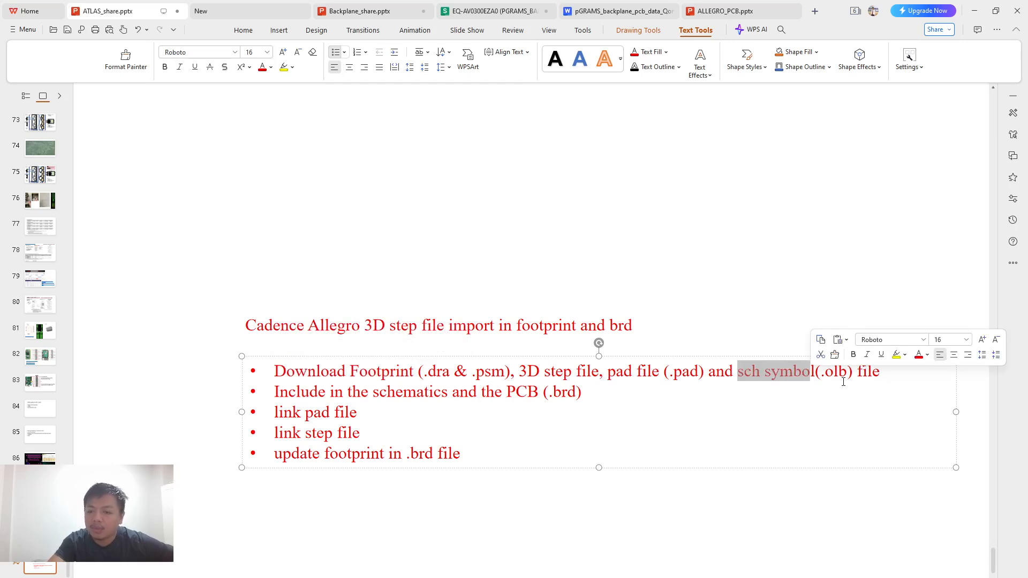
{"action": "left_click", "coordinate": [843, 378]}
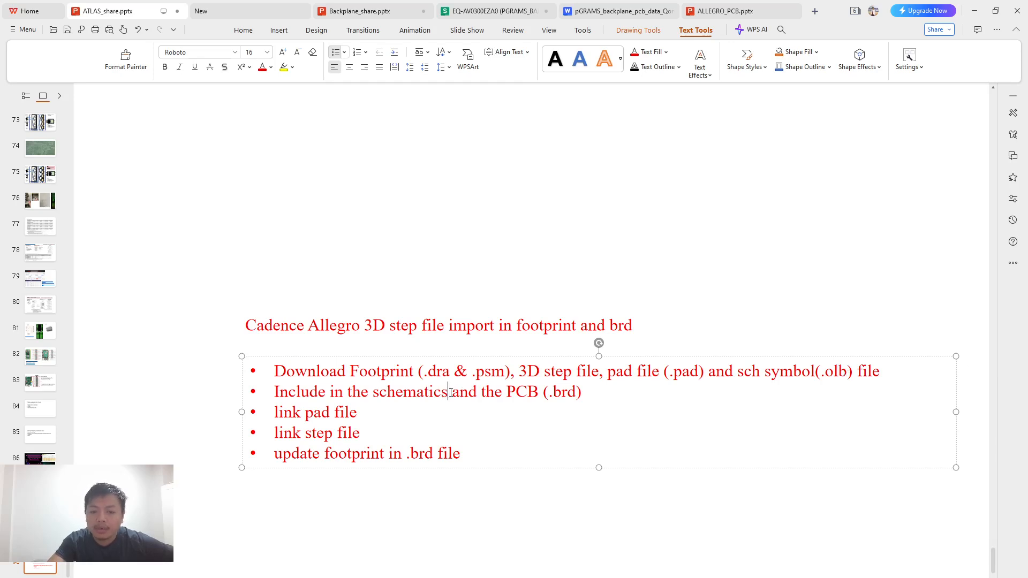
{"action": "left_click_drag", "start_coordinate": [447, 395], "coordinate": [379, 396]}
{"action": "left_click", "coordinate": [548, 419]}
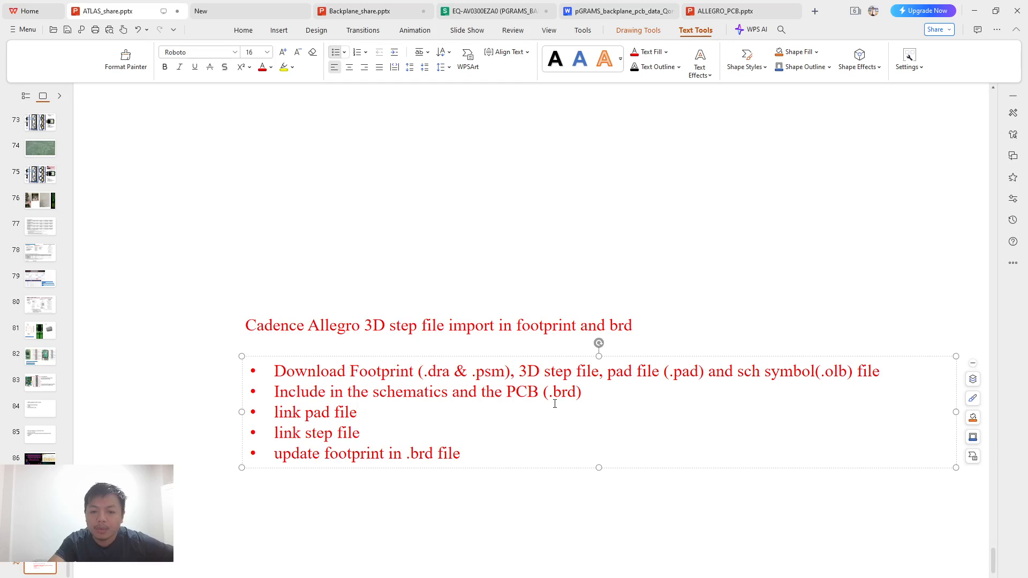
{"action": "left_click_drag", "start_coordinate": [364, 414], "coordinate": [274, 415]}
{"action": "left_click", "coordinate": [370, 419]}
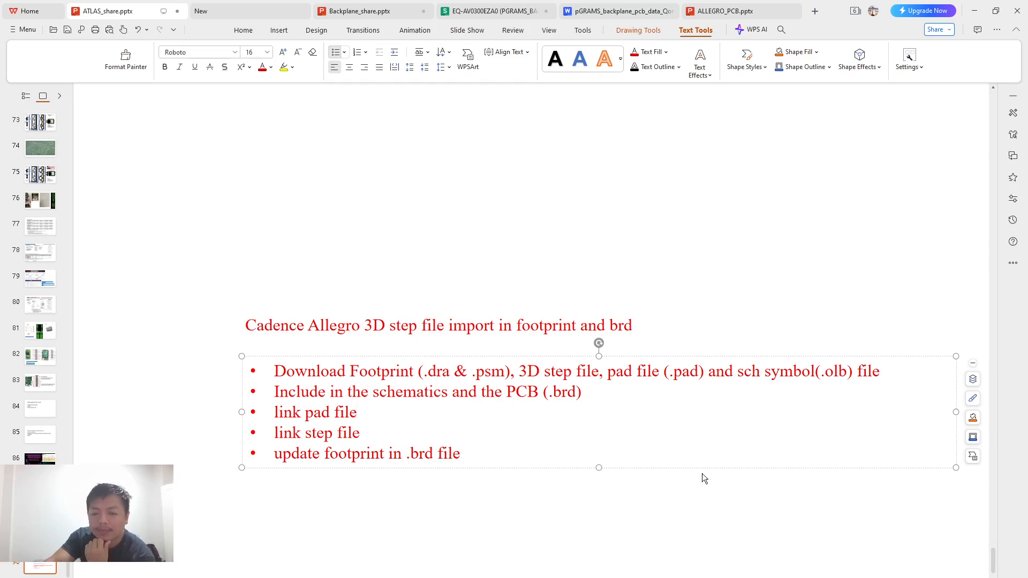
Step: Switch to the browser and download the CONREVSMA002-G models from DigiKey in STEP and OrCAD / Allegro formats
{"action": "left_click", "coordinate": [979, 10]}
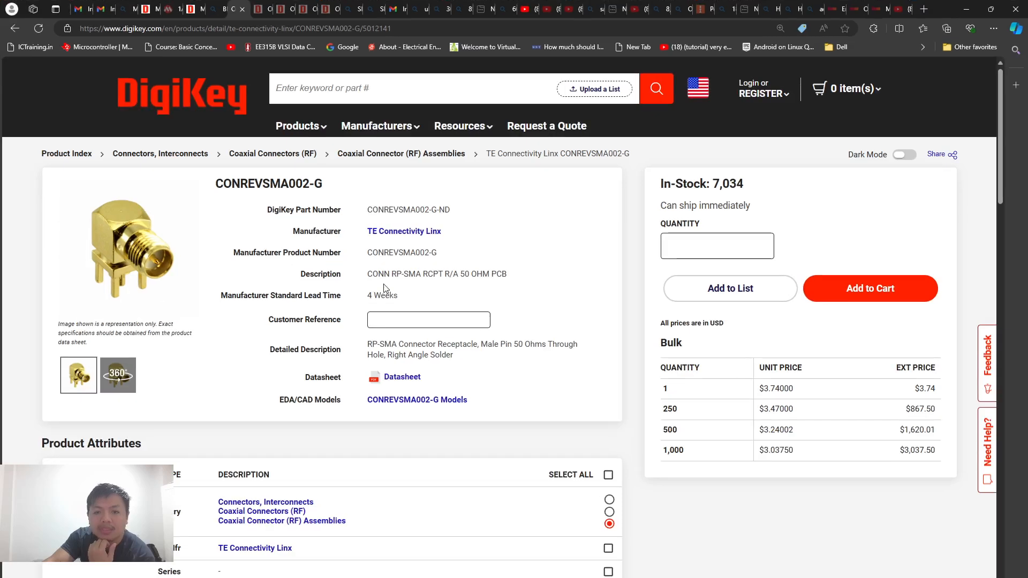
{"action": "left_click", "coordinate": [442, 400]}
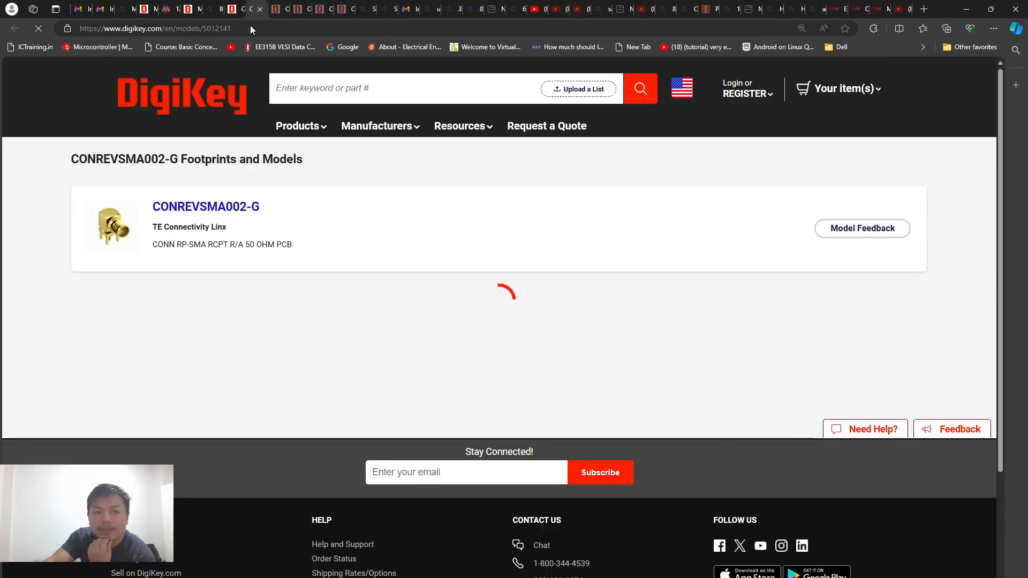
{"action": "scroll", "coordinate": [494, 305], "scroll_direction": "down", "scroll_amount": 4}
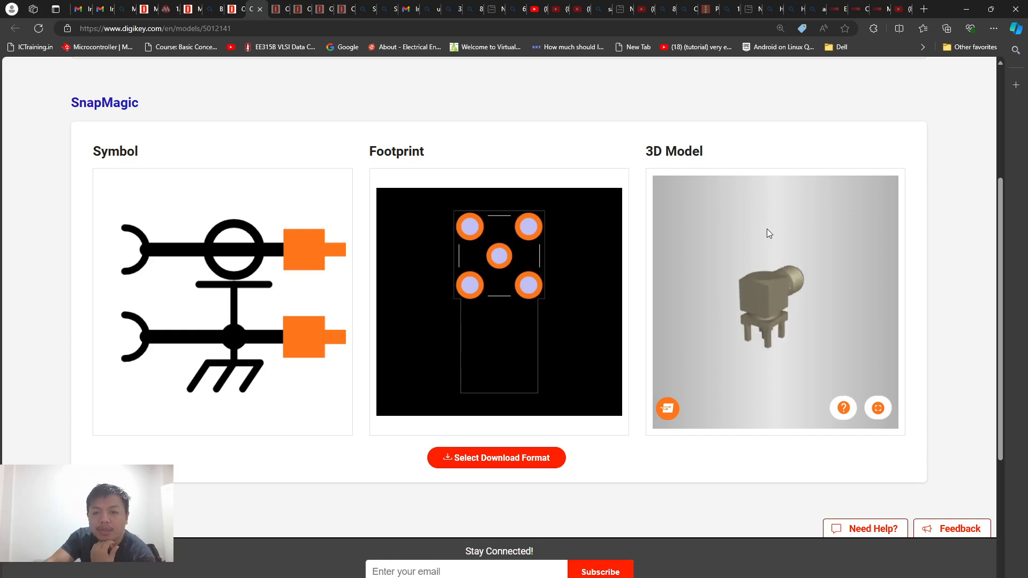
{"action": "left_click", "coordinate": [494, 461]}
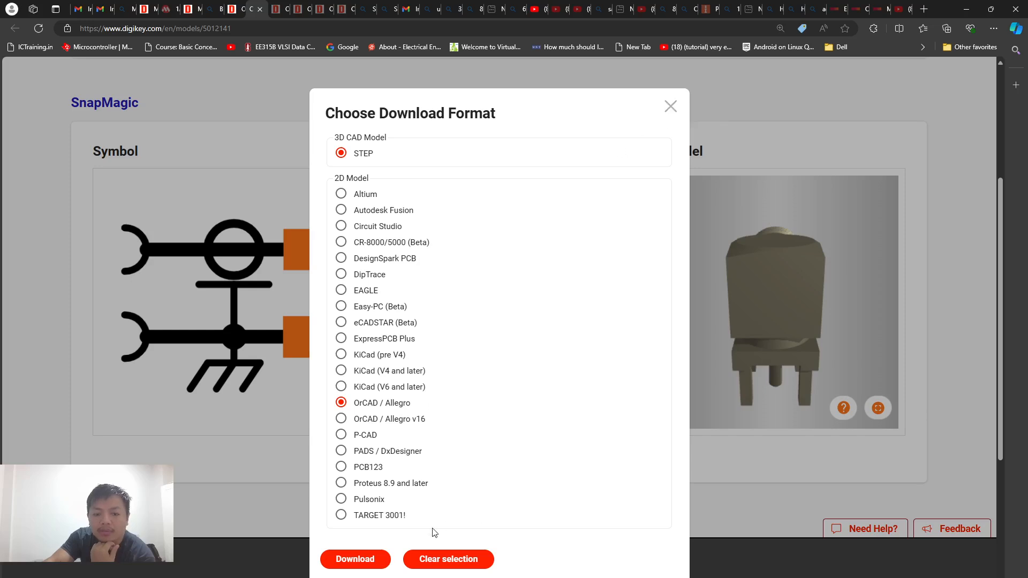
{"action": "left_click", "coordinate": [342, 559]}
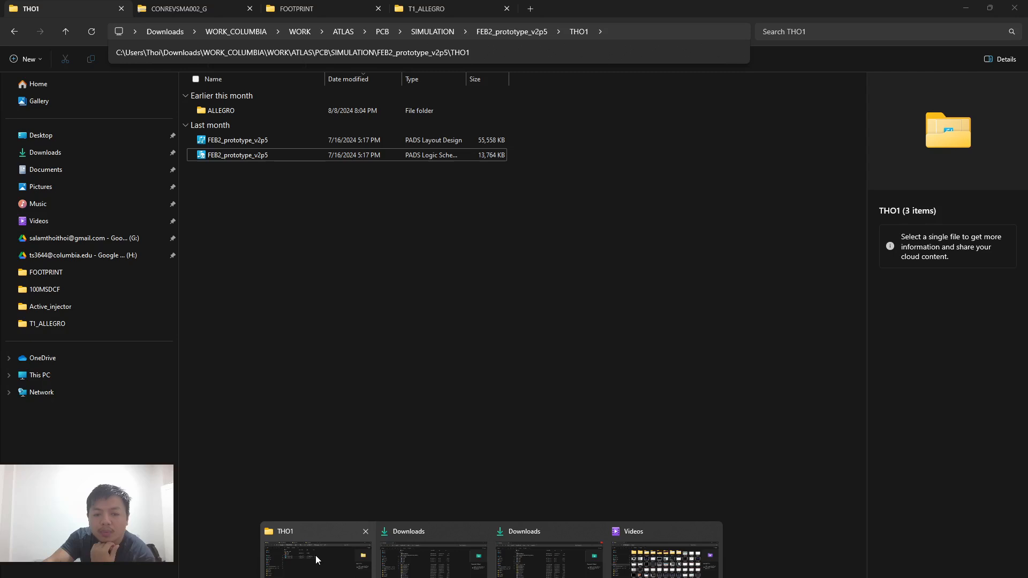
Step: Switch to File Explorer and open the CONREVSMA002_G (1) folder inside the DOWNLOAD folder of T1_ALLEGRO
{"action": "left_click", "coordinate": [316, 555]}
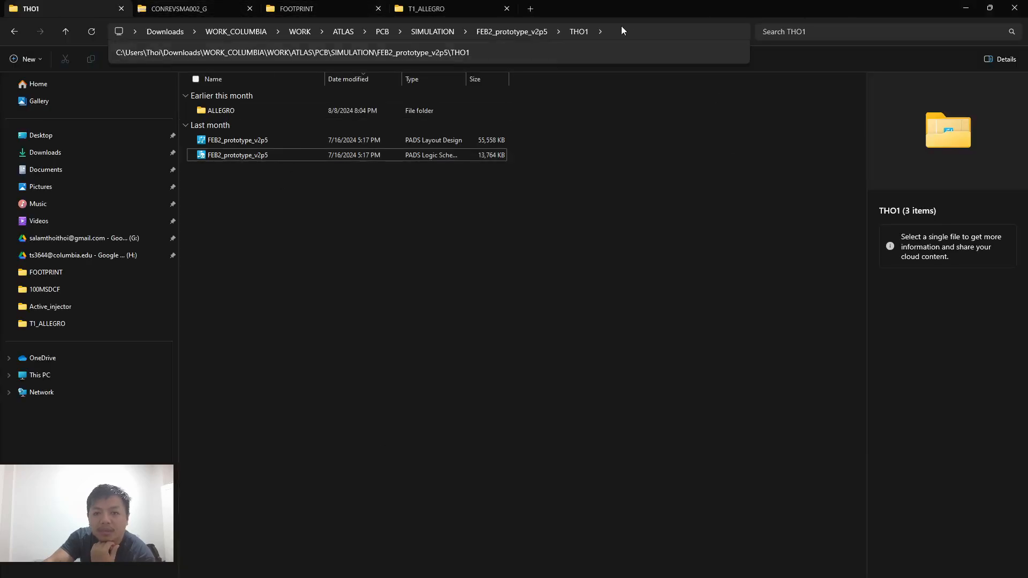
{"action": "left_click", "coordinate": [426, 9]}
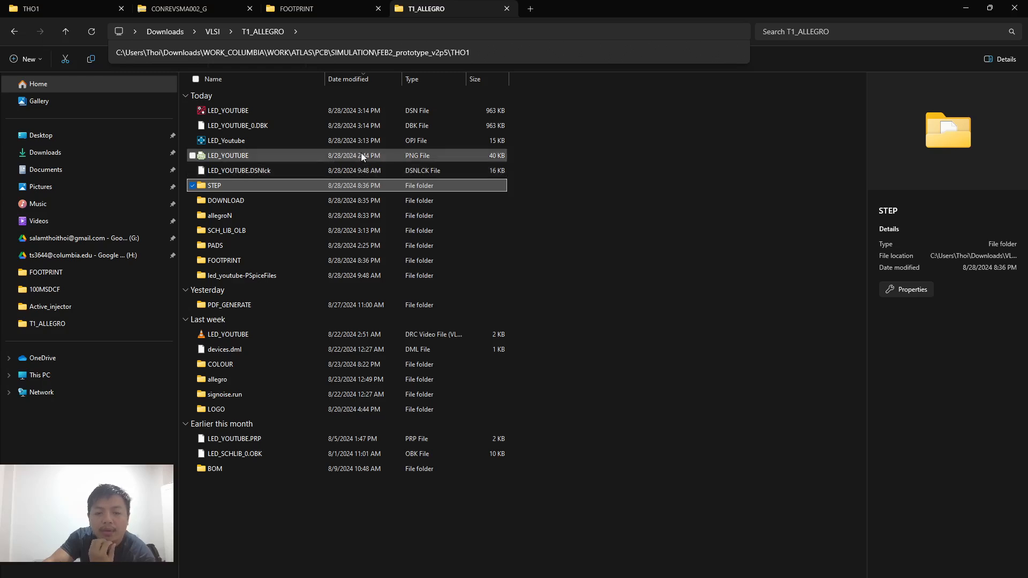
{"action": "double_click", "coordinate": [249, 202]}
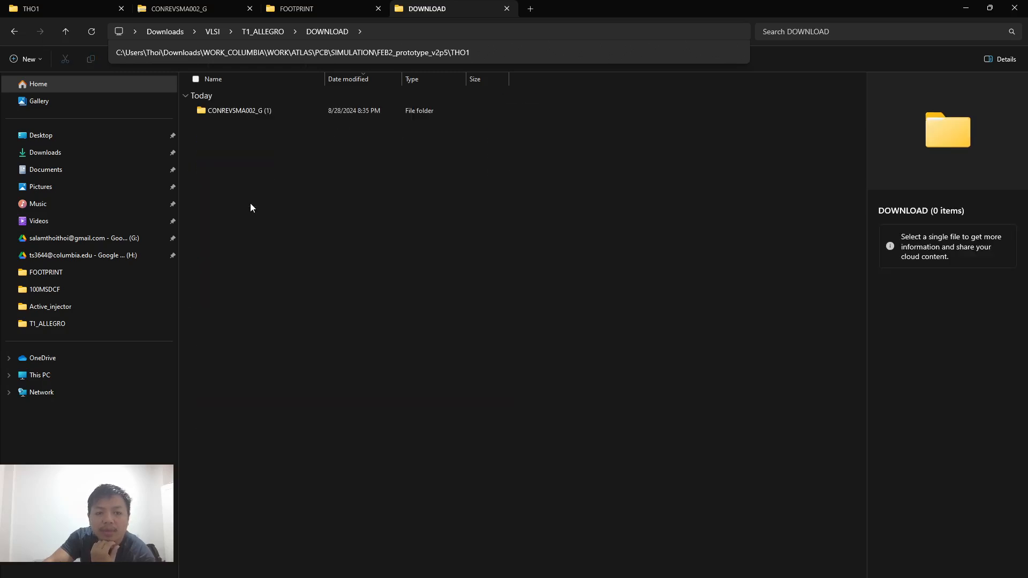
{"action": "double_click", "coordinate": [258, 115]}
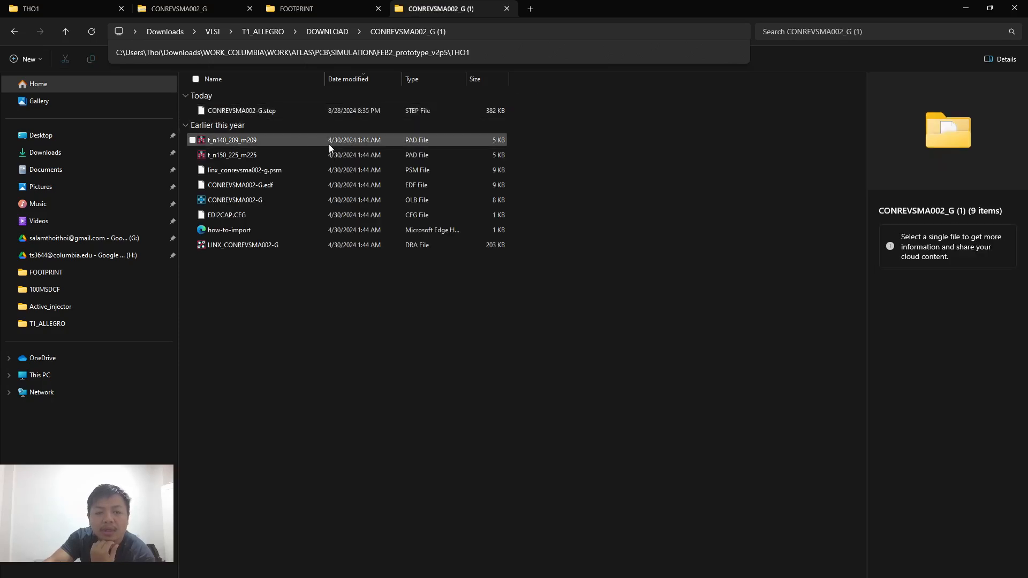
Step: Examine the downloaded STEP file, the two PAD files, and the PSM and DRA footprint files
{"action": "left_click", "coordinate": [265, 111]}
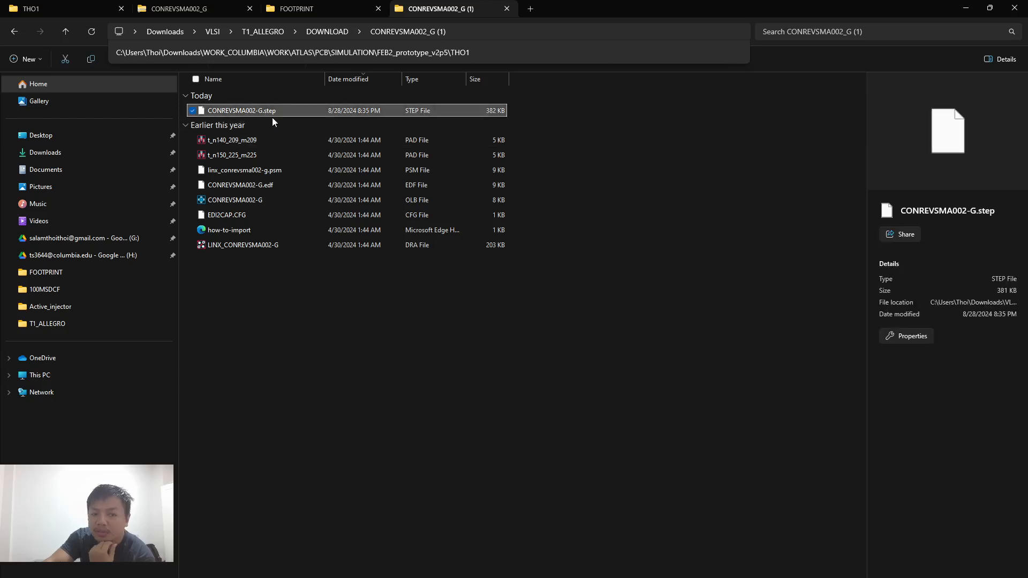
{"action": "left_click", "coordinate": [252, 141]}
{"action": "left_click", "coordinate": [250, 156]}
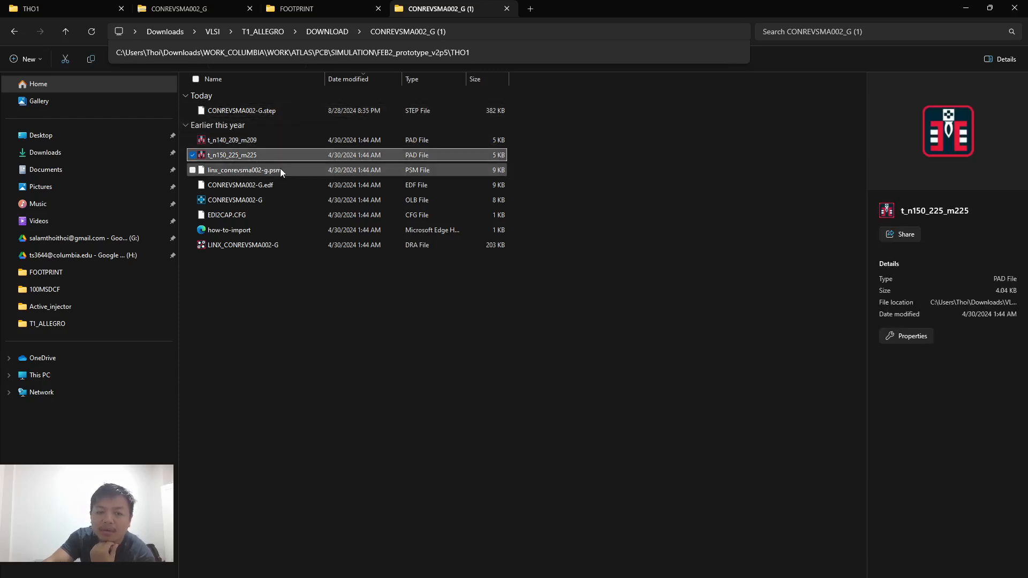
{"action": "left_click", "coordinate": [277, 169]}
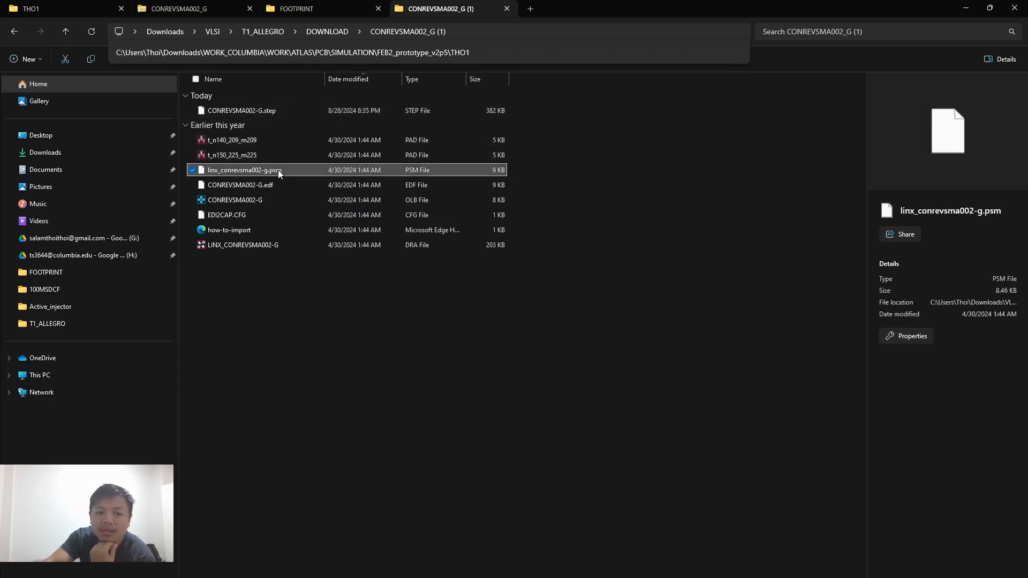
{"action": "left_click", "coordinate": [262, 245]}
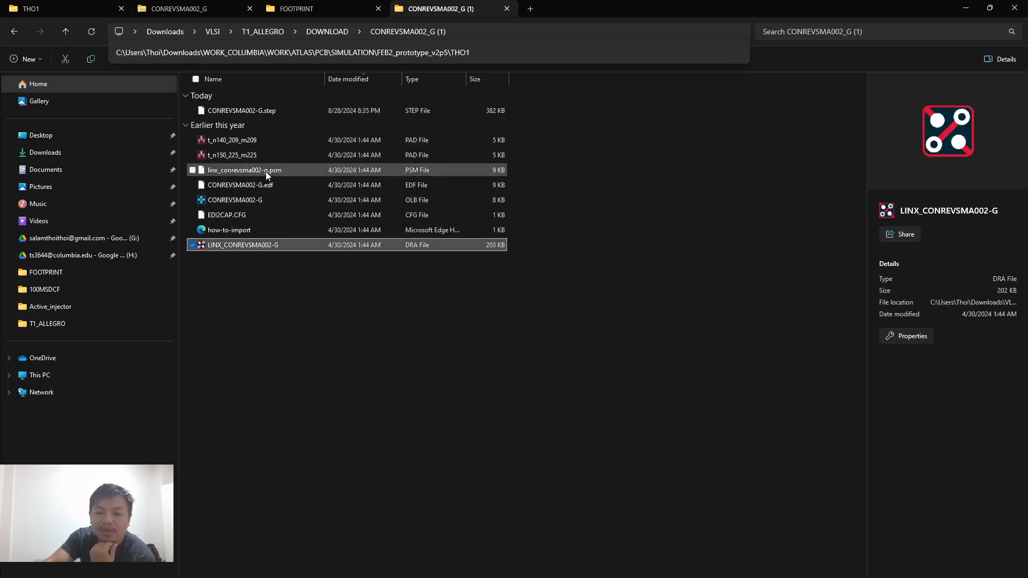
{"action": "left_click", "coordinate": [331, 285]}
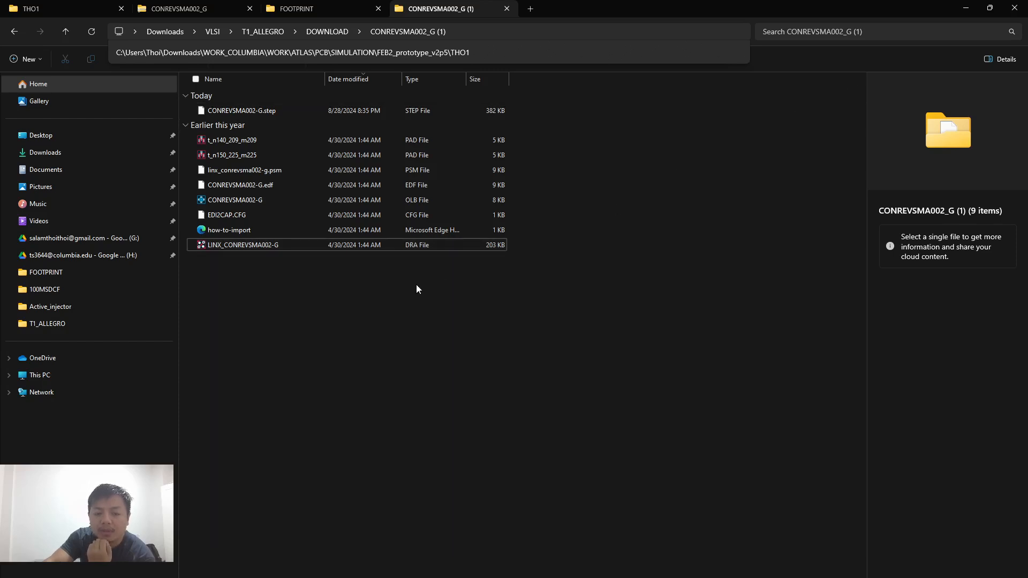
Step: Switch to OrCAD X Capture and open the CONREVSMA002-G part from the downloaded OLB library for editing
{"action": "left_click", "coordinate": [255, 204]}
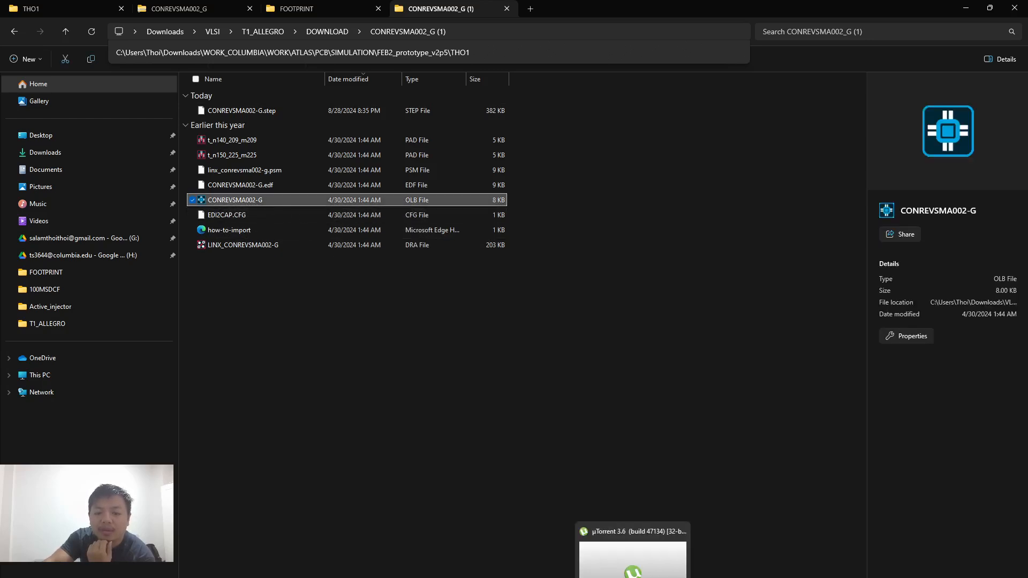
{"action": "left_click", "coordinate": [657, 576]}
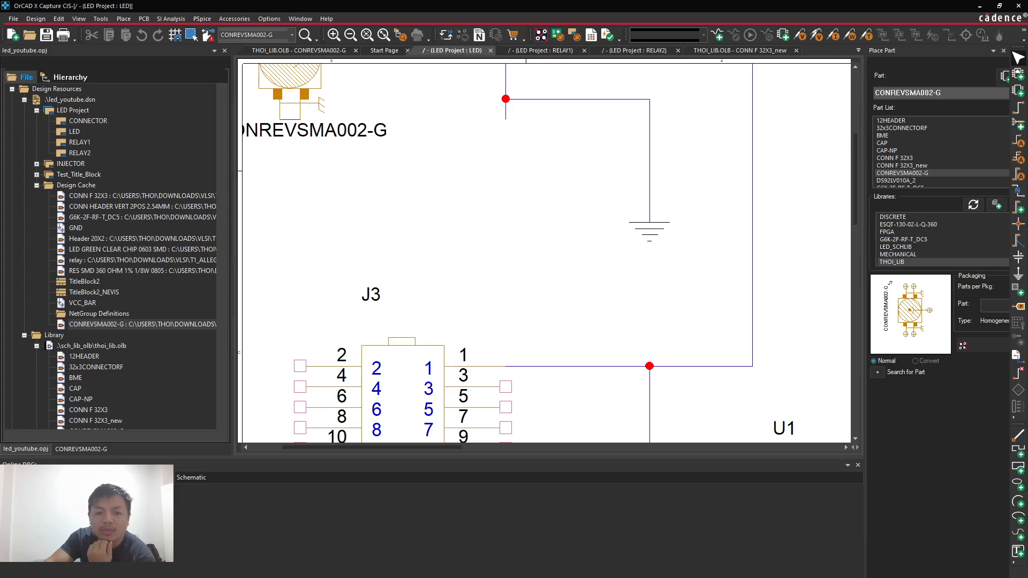
{"action": "left_click", "coordinate": [81, 449]}
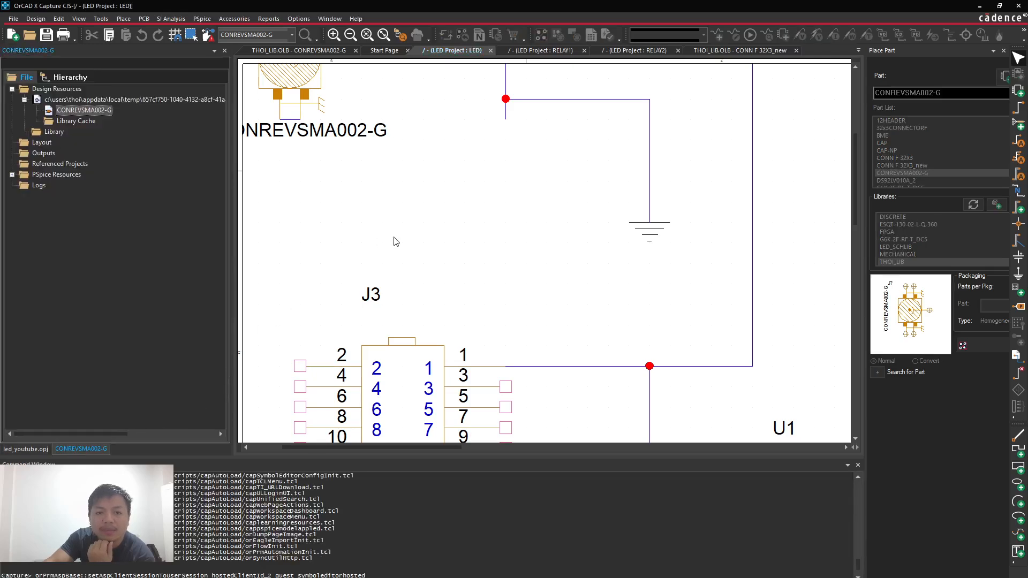
{"action": "left_click", "coordinate": [485, 217]}
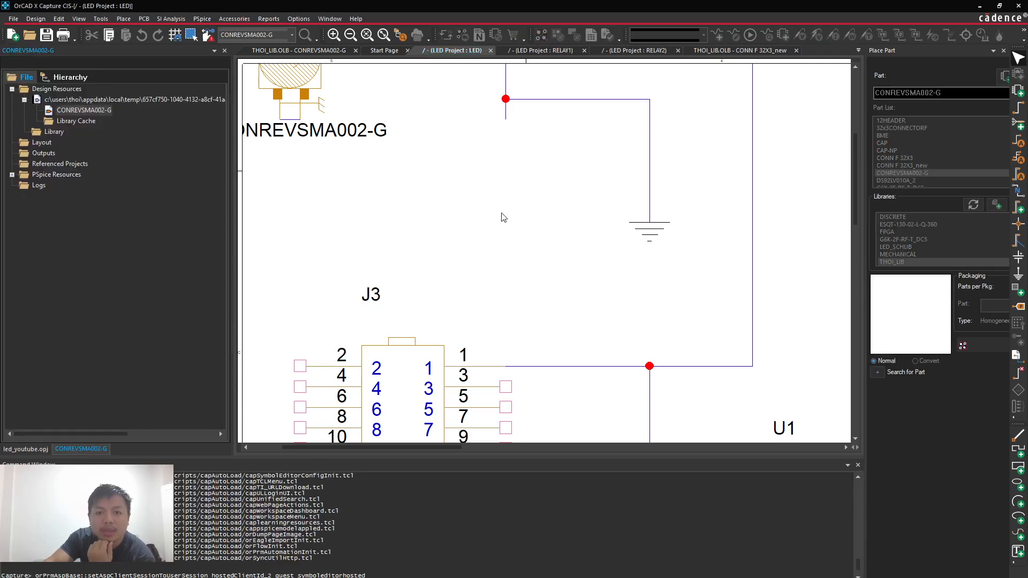
{"action": "double_click", "coordinate": [103, 110]}
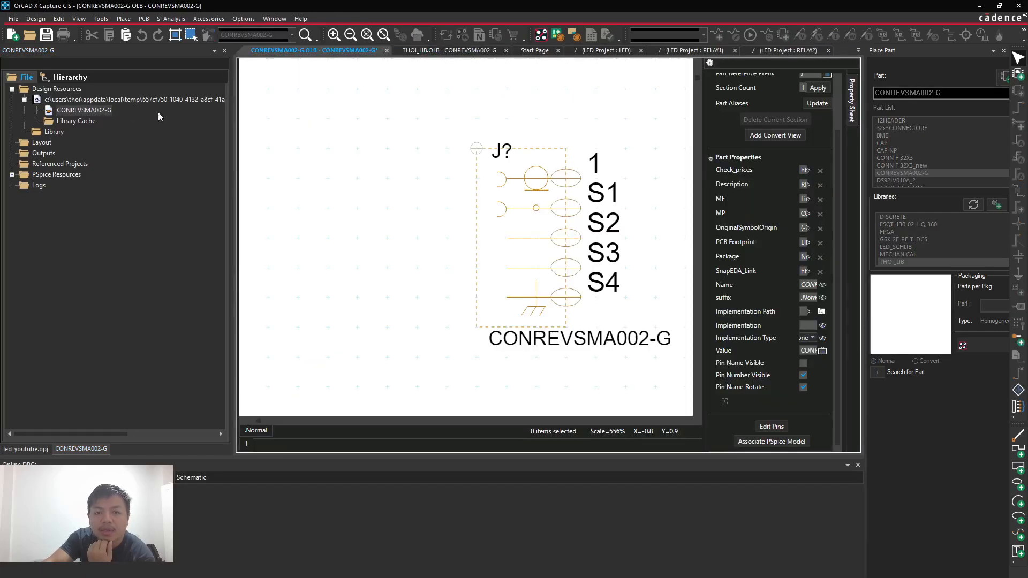
Step: Copy the CONREVSMA002-G part and bring up the paste options of thoi_lib.olb in the led_youtube project
{"action": "right_click", "coordinate": [84, 111]}
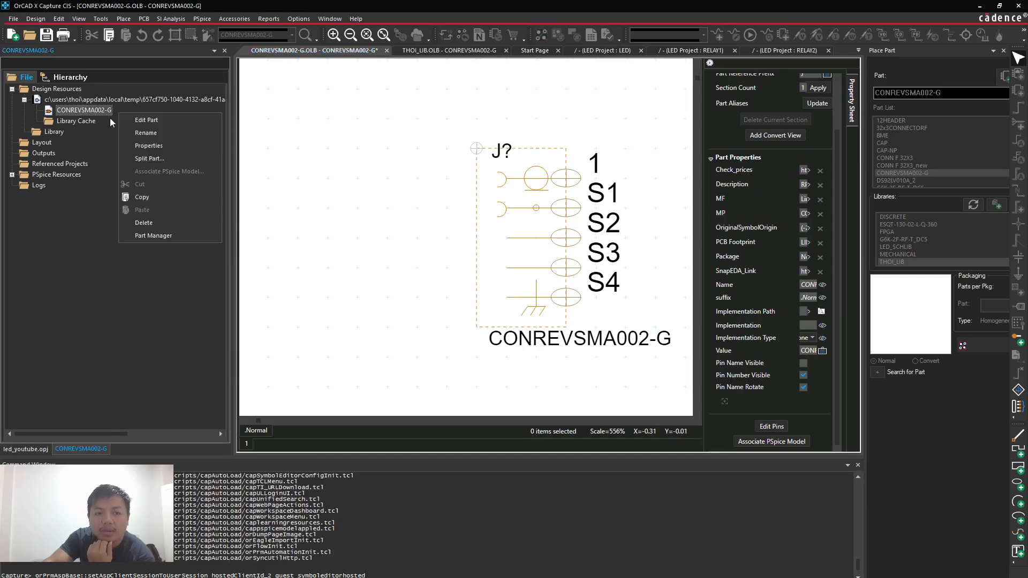
{"action": "left_click", "coordinate": [148, 198]}
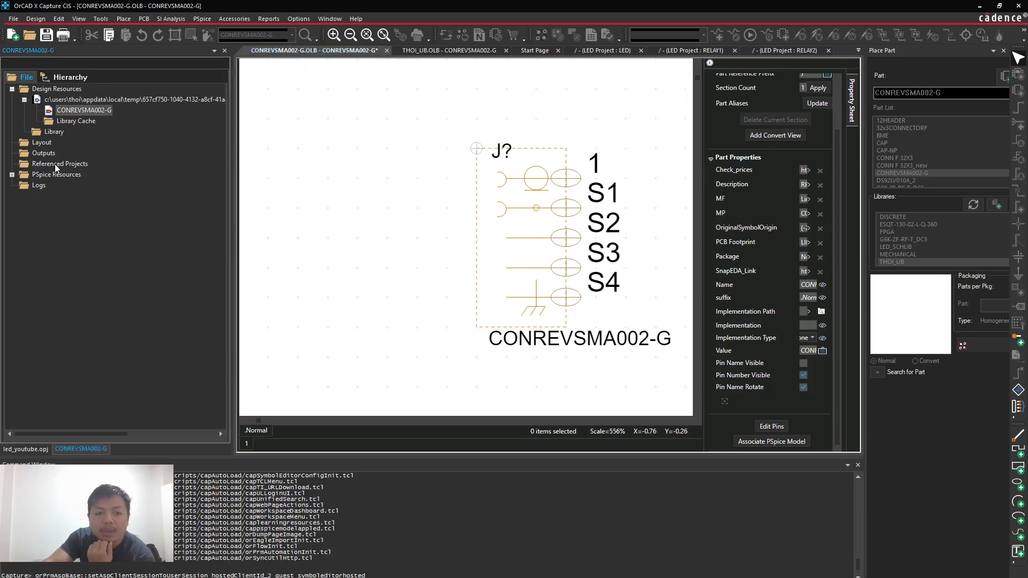
{"action": "left_click", "coordinate": [16, 450]}
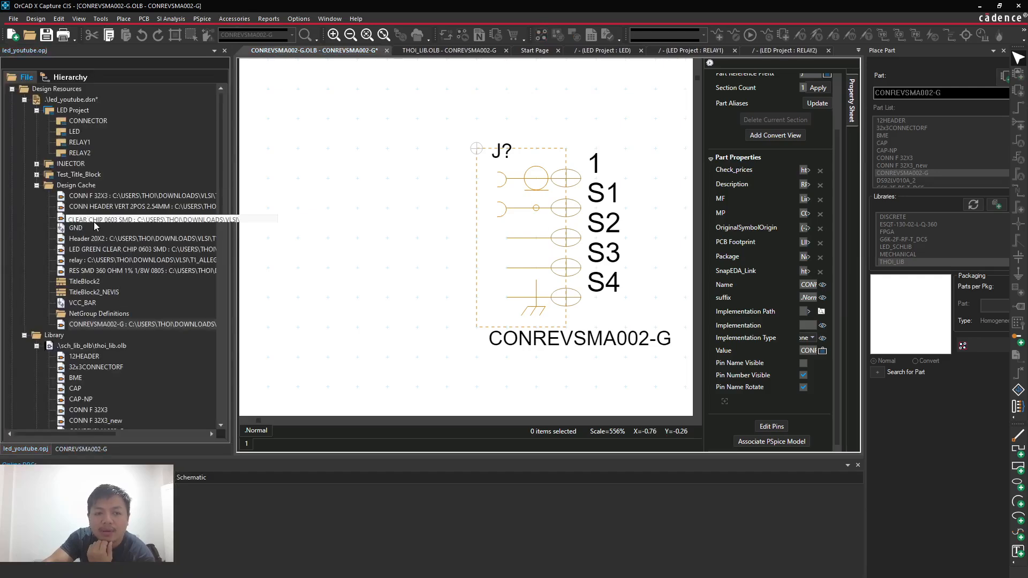
{"action": "left_click", "coordinate": [90, 347]}
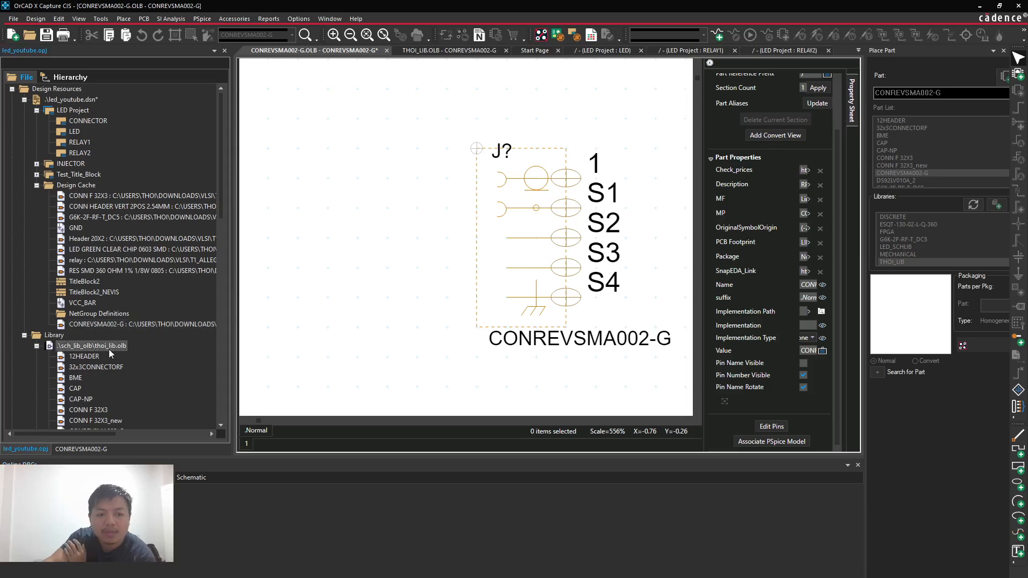
{"action": "scroll", "coordinate": [390, 311], "scroll_direction": "down", "scroll_amount": 3}
{"action": "scroll", "coordinate": [162, 368], "scroll_direction": "down", "scroll_amount": 6}
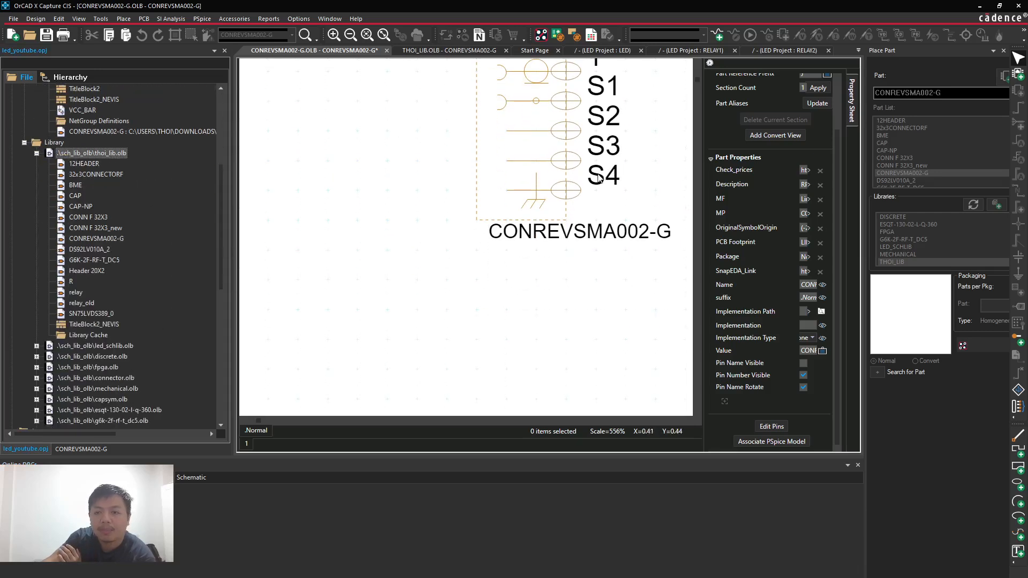
{"action": "right_click", "coordinate": [100, 156]}
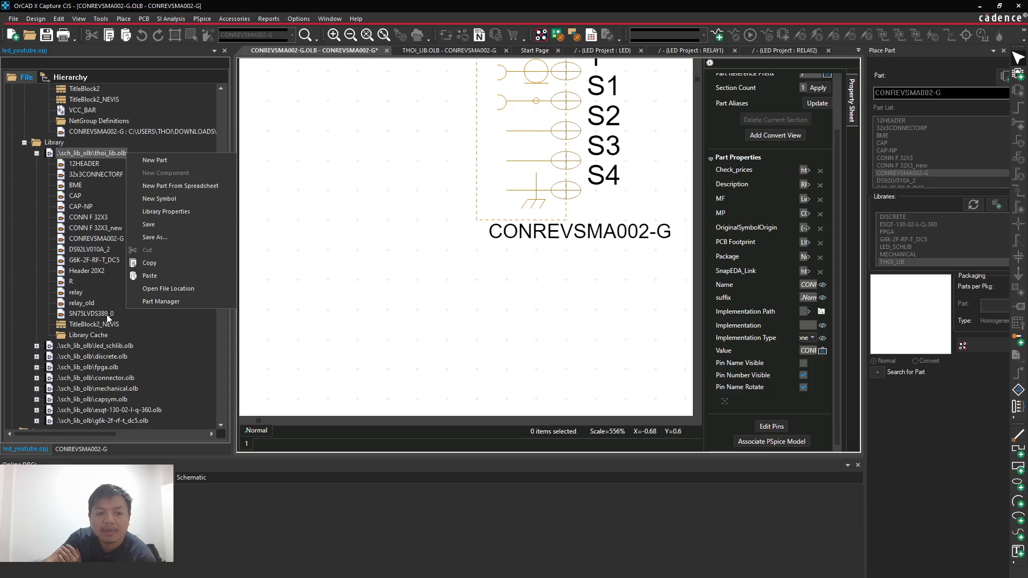
{"action": "left_click", "coordinate": [89, 175]}
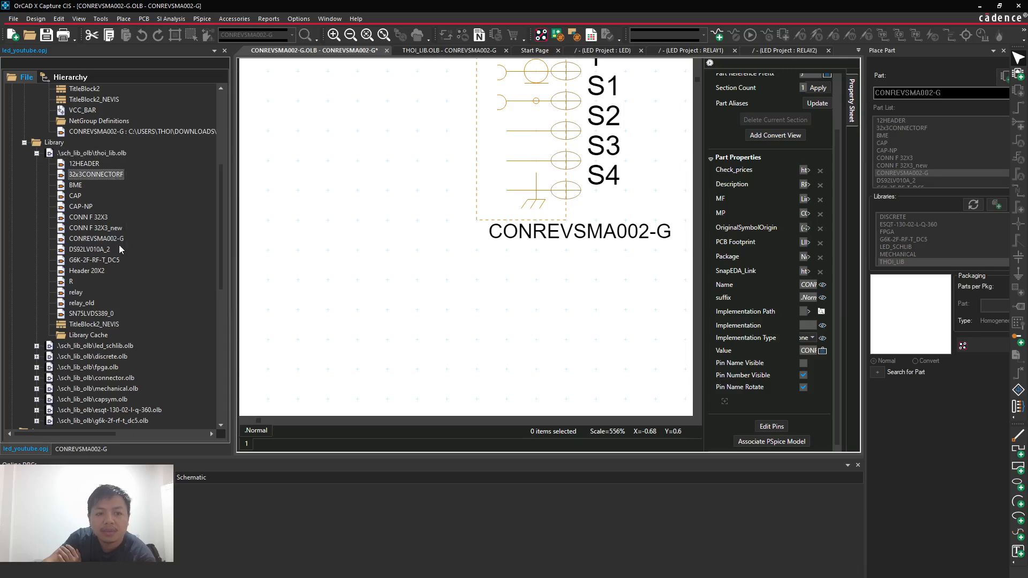
Step: Locate the CONREVSMA002-G part in thoi_lib.olb and inspect the pins on its downloaded symbol
{"action": "left_click", "coordinate": [96, 239]}
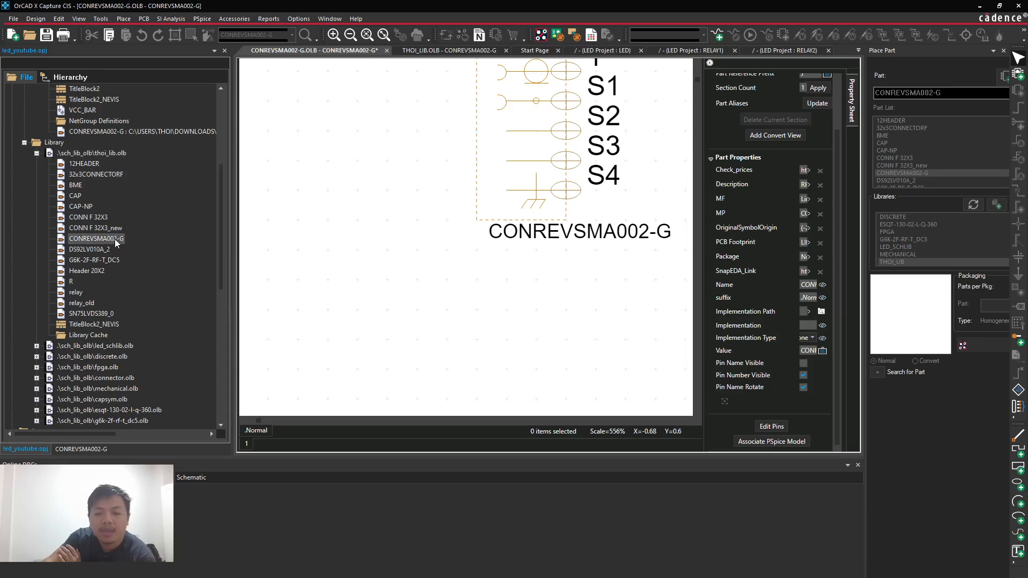
{"action": "scroll", "coordinate": [622, 161], "scroll_direction": "up", "scroll_amount": 4}
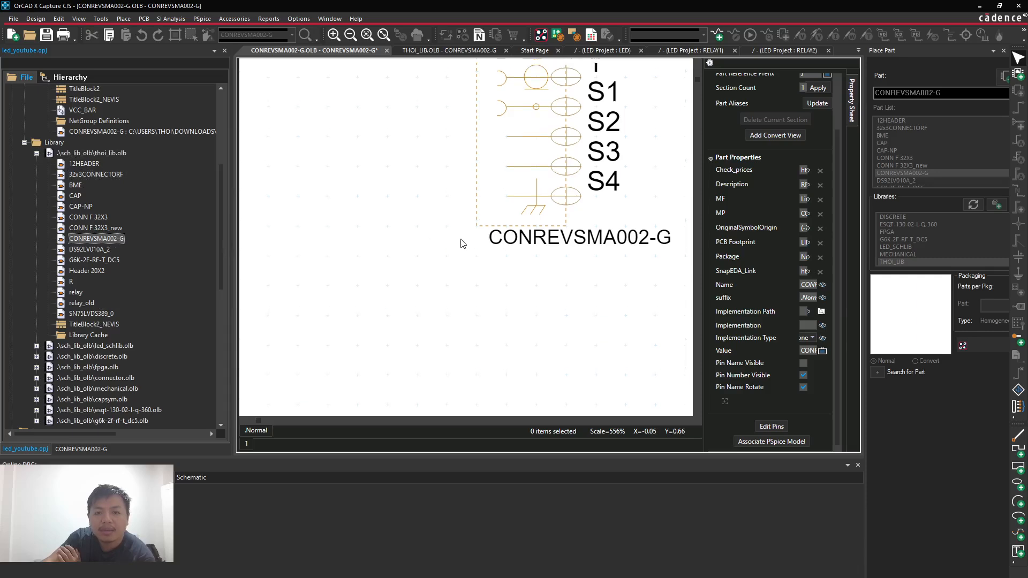
{"action": "left_click", "coordinate": [622, 160]}
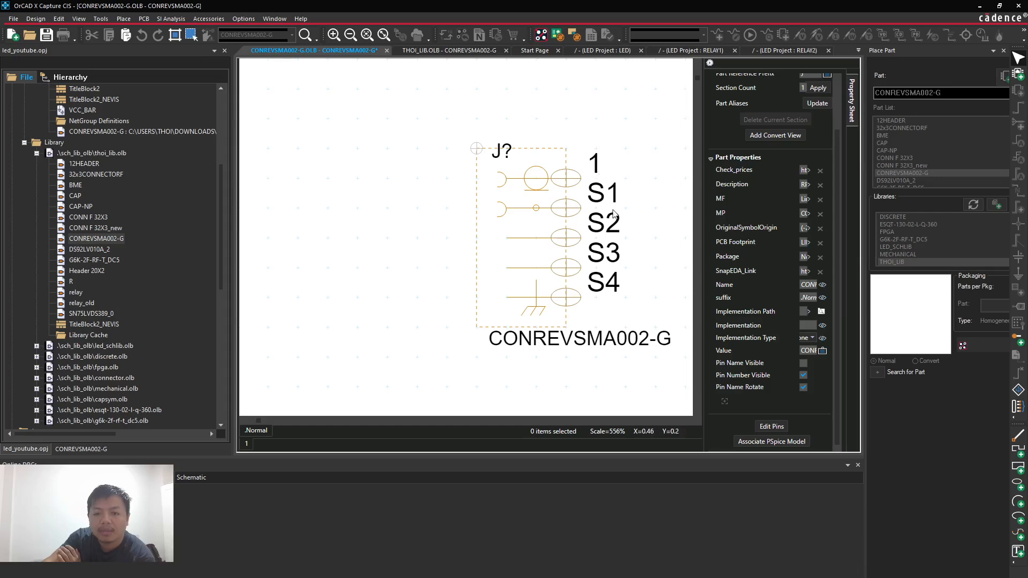
Step: Switch to the DigiKey model page in the browser, dismiss the download dialog and inspect the connector's 3D model from several angles
{"action": "mouse_move", "coordinate": [585, 577]}
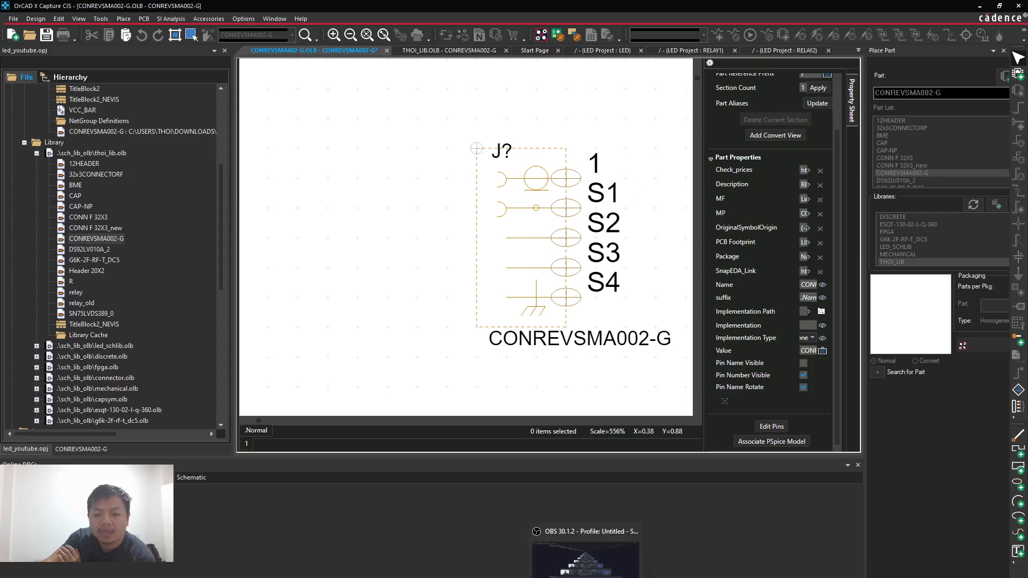
{"action": "left_click", "coordinate": [625, 553]}
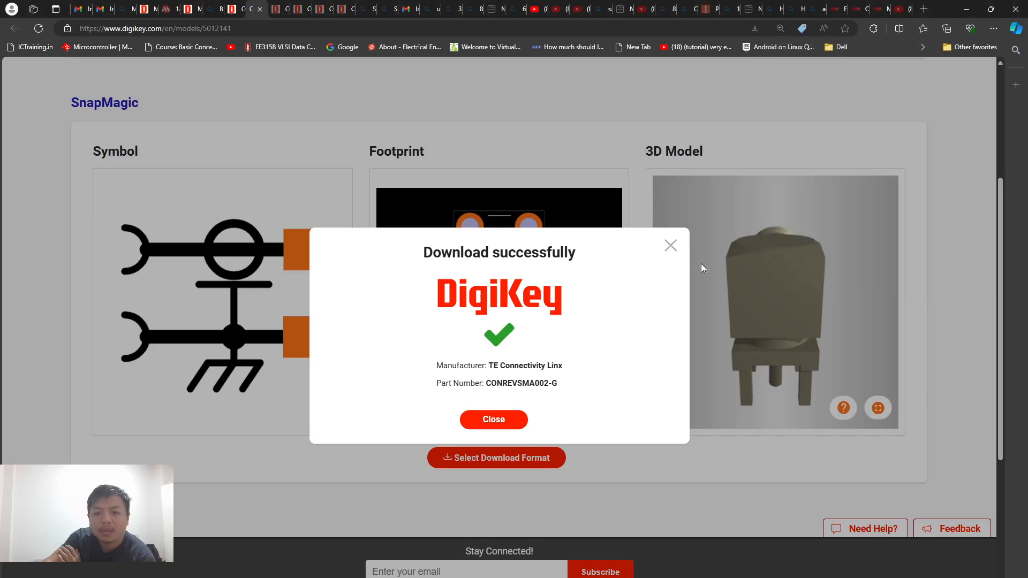
{"action": "left_click", "coordinate": [677, 253]}
{"action": "left_click_drag", "start_coordinate": [756, 318], "coordinate": [770, 259]}
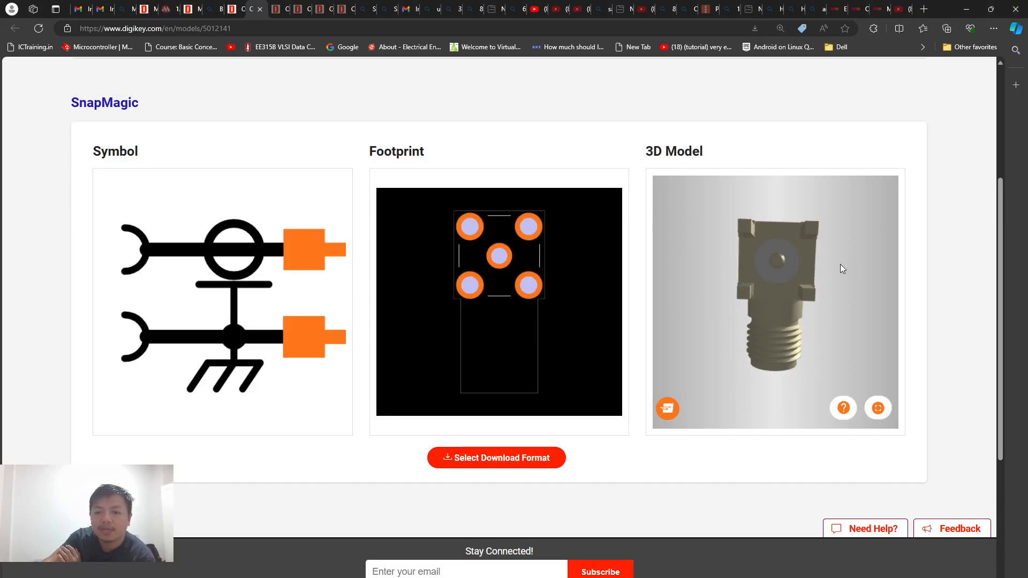
{"action": "left_click_drag", "start_coordinate": [840, 264], "coordinate": [817, 321]}
{"action": "left_click", "coordinate": [965, 9]}
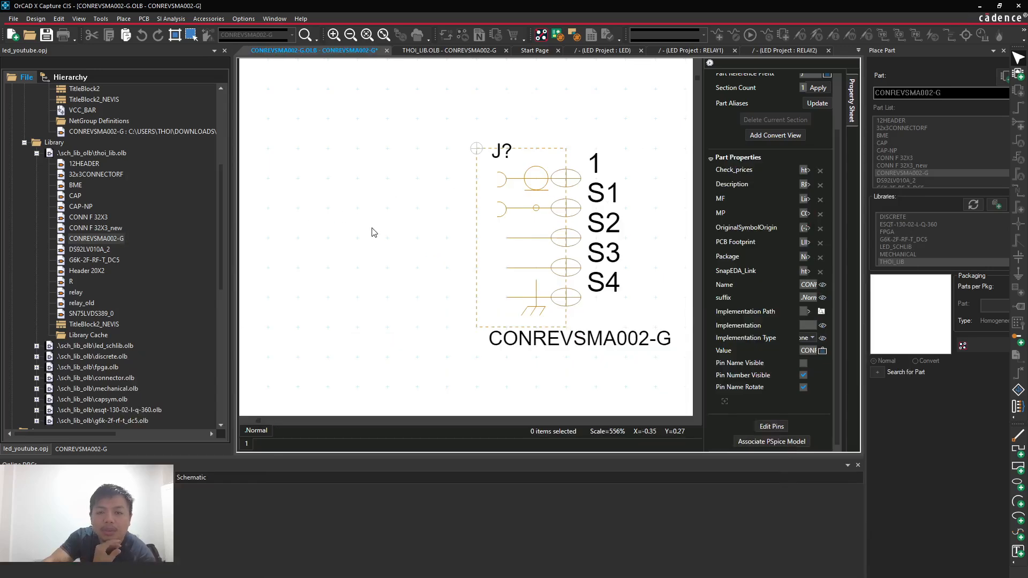
Step: Open the CONREVSMA002-G part from thoi_lib.olb in OrCAD X Capture and make its pin numbers visible
{"action": "left_click_drag", "start_coordinate": [417, 113], "coordinate": [508, 218]}
{"action": "left_click", "coordinate": [336, 239]}
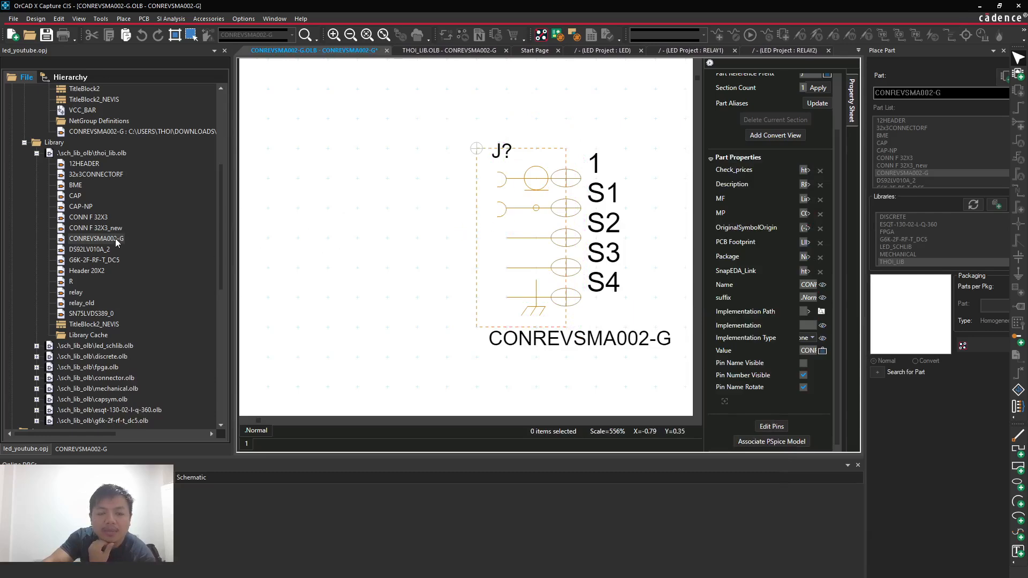
{"action": "double_click", "coordinate": [99, 237]}
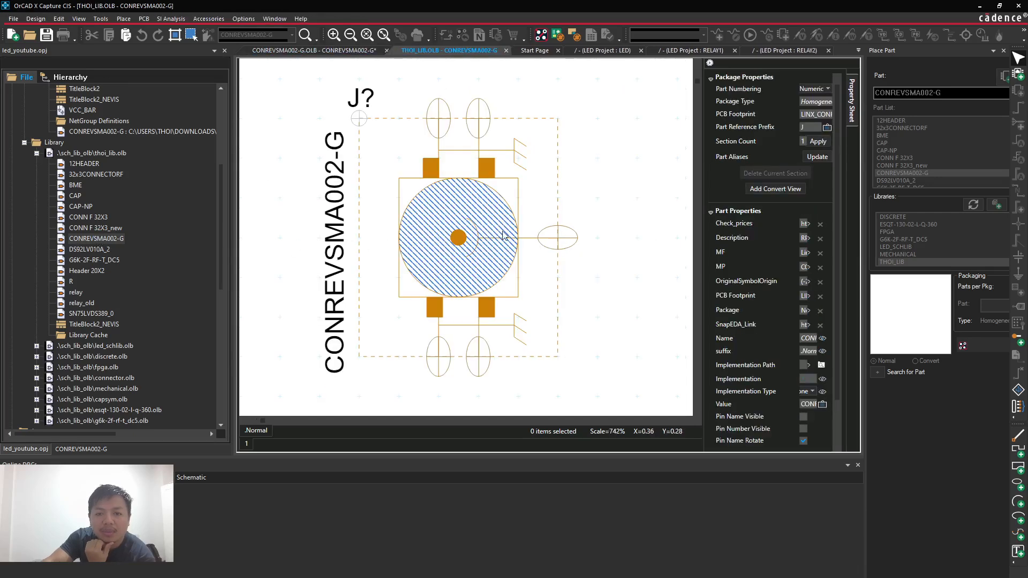
{"action": "left_click", "coordinate": [803, 429]}
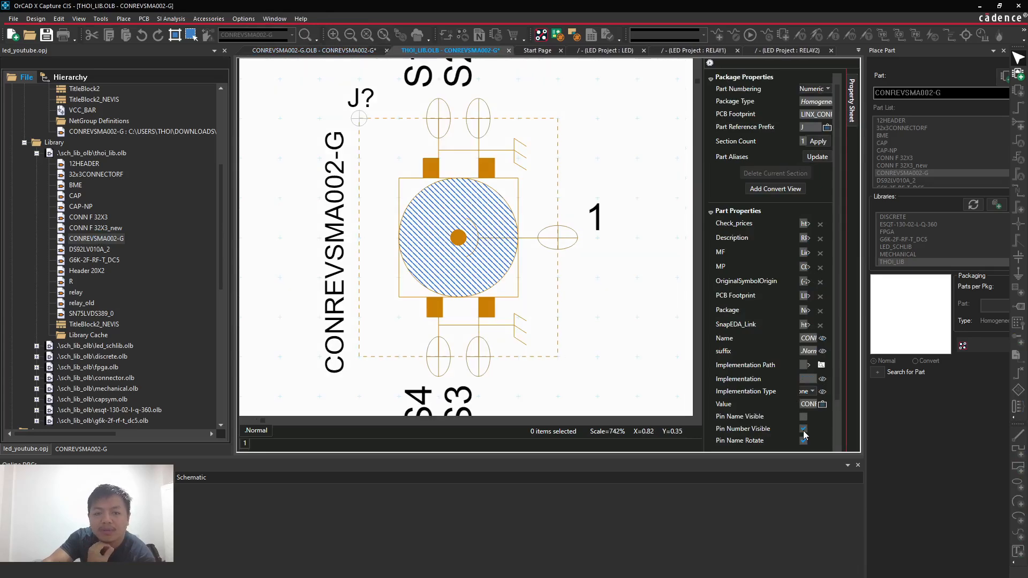
{"action": "scroll", "coordinate": [630, 337], "scroll_direction": "down", "scroll_amount": 2}
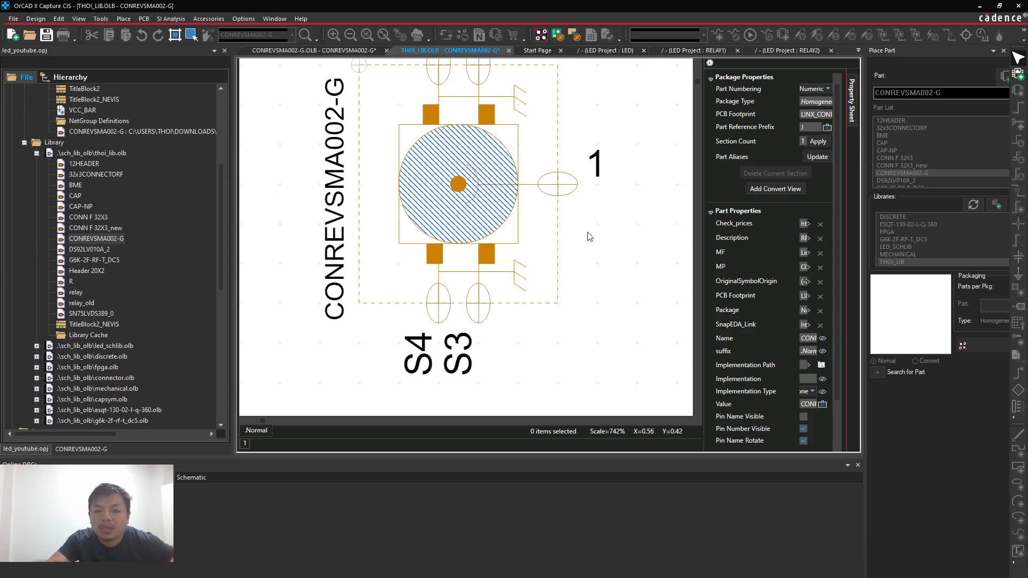
{"action": "scroll", "coordinate": [591, 232], "scroll_direction": "down", "scroll_amount": 1, "text": "ctrl"}
{"action": "scroll", "coordinate": [583, 226], "scroll_direction": "up", "scroll_amount": 2}
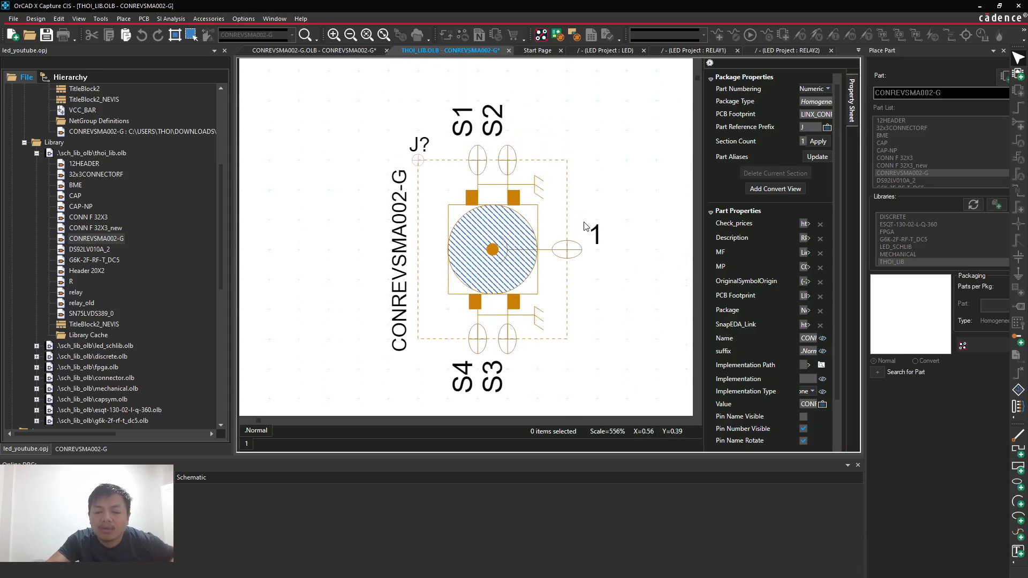
Step: Inspect the square body outline and pin 1 of the redrawn CONREVSMA002-G symbol
{"action": "left_click", "coordinate": [534, 283]}
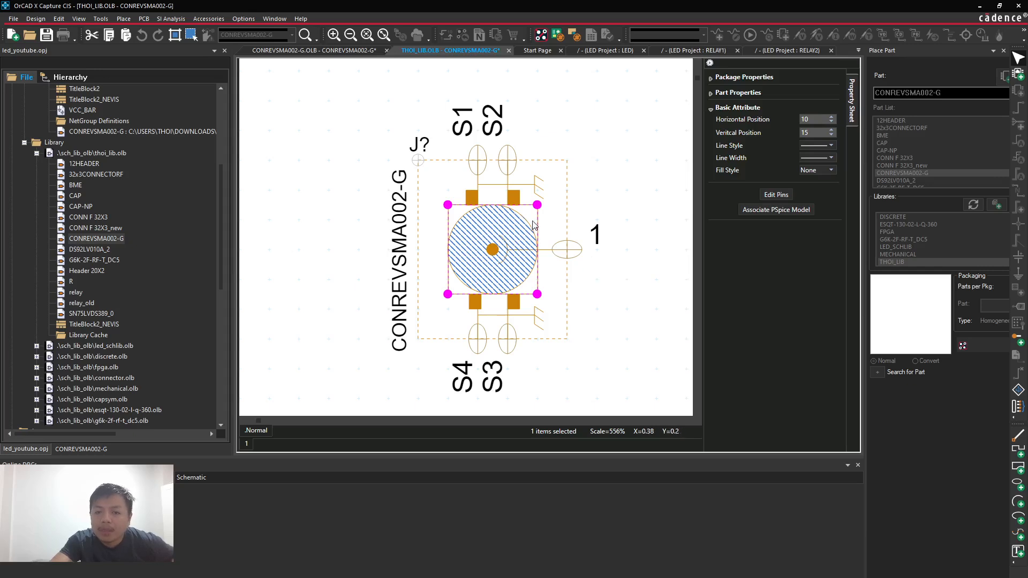
{"action": "left_click", "coordinate": [583, 248]}
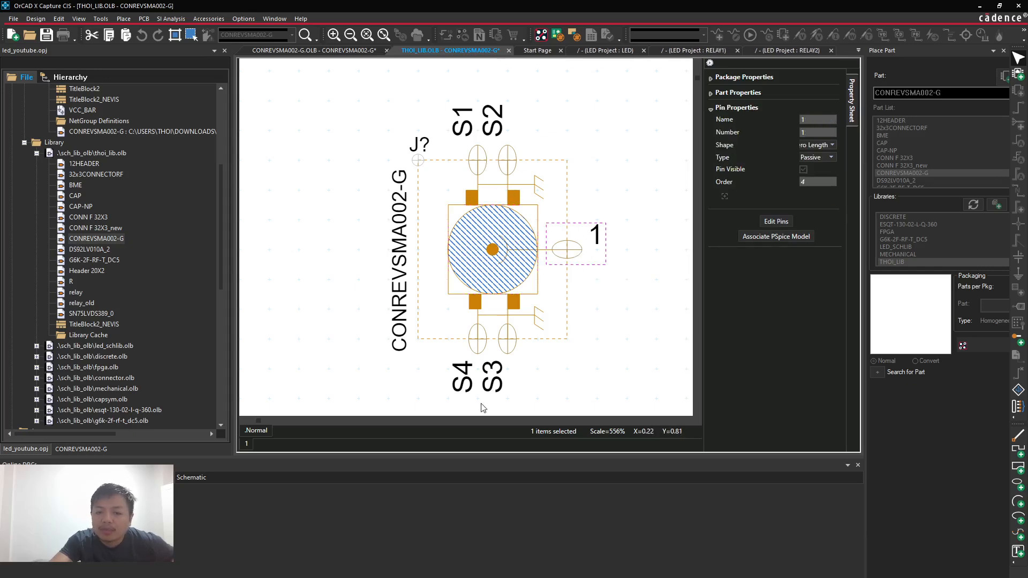
{"action": "left_click", "coordinate": [615, 337]}
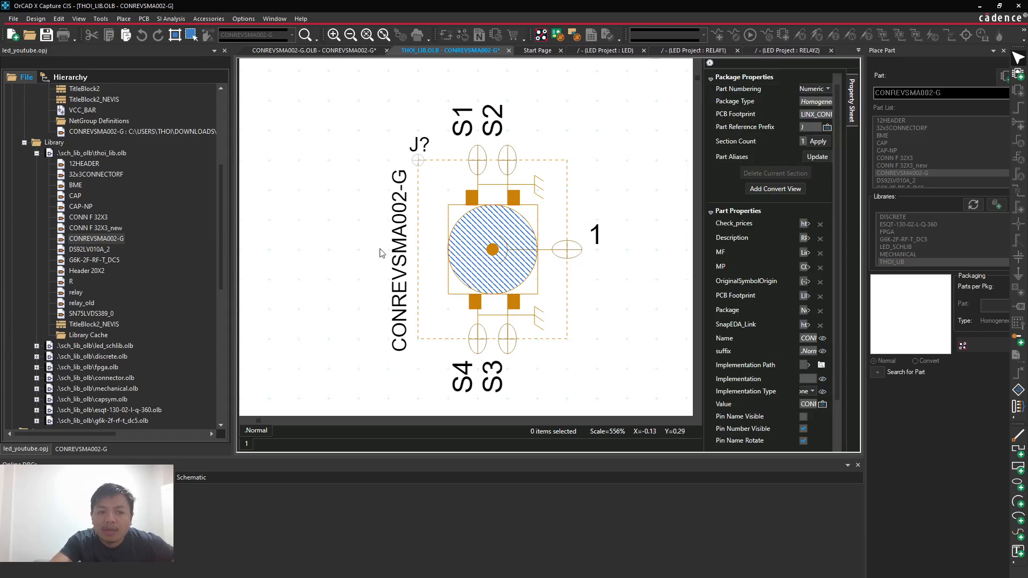
Step: Open the LED schematic page and examine how connector J4 is wired, including the wire on its signal pin
{"action": "scroll", "coordinate": [114, 298], "scroll_direction": "up", "scroll_amount": 2}
{"action": "scroll", "coordinate": [529, 287], "scroll_direction": "up", "scroll_amount": 2}
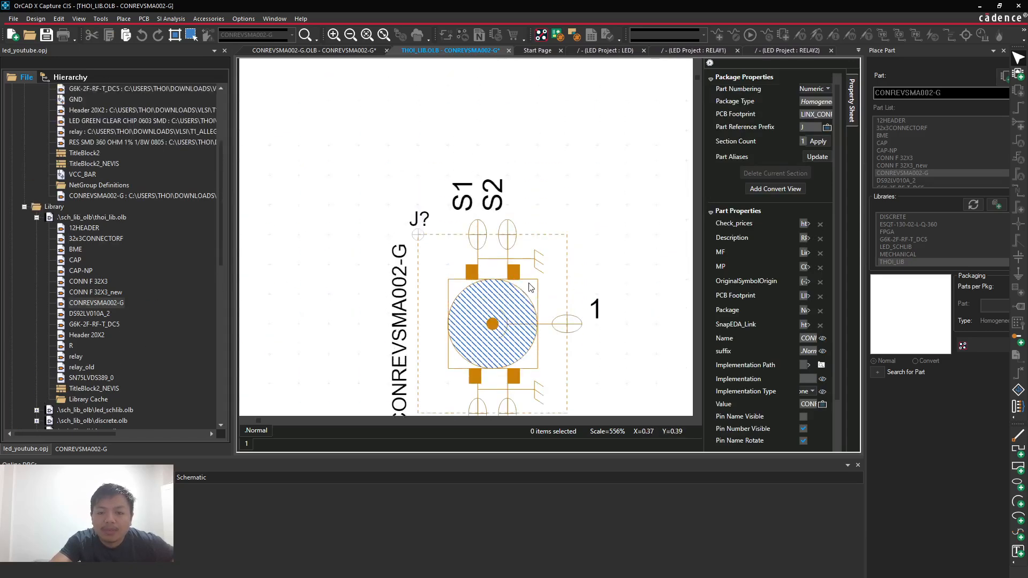
{"action": "scroll", "coordinate": [109, 239], "scroll_direction": "up", "scroll_amount": 4}
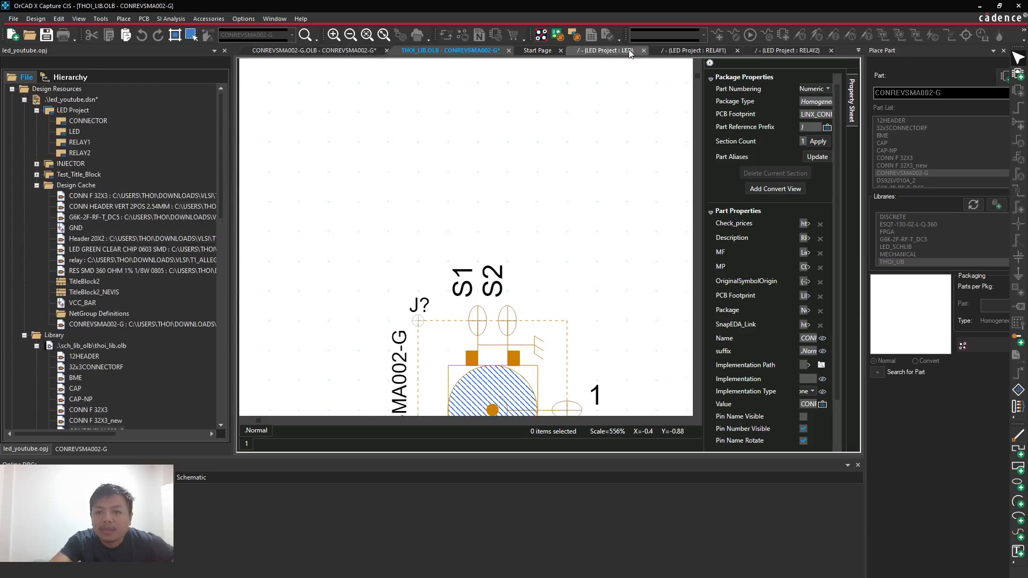
{"action": "left_click", "coordinate": [605, 50]}
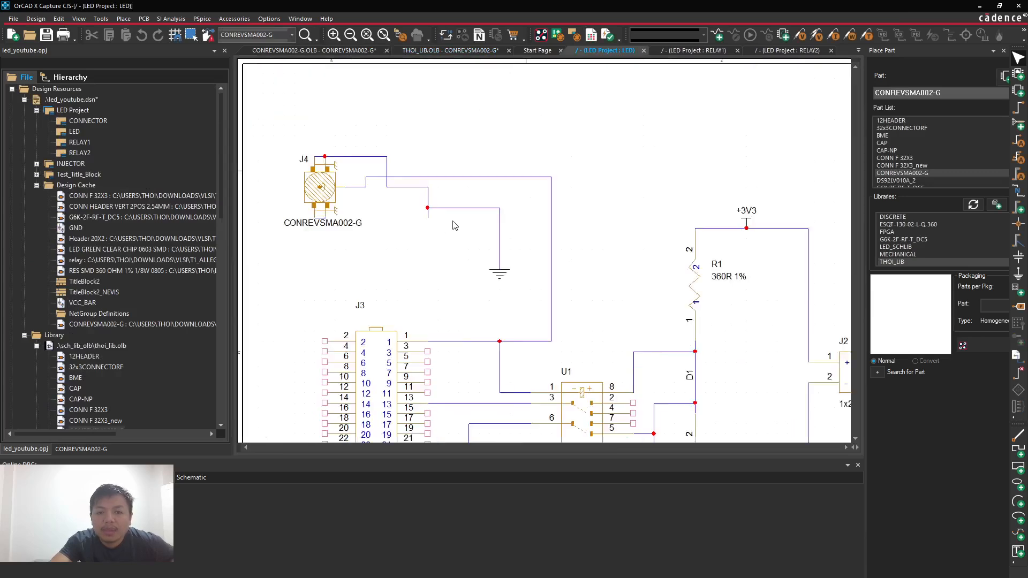
{"action": "scroll", "coordinate": [453, 222], "scroll_direction": "down", "scroll_amount": 1, "text": "ctrl"}
{"action": "scroll", "coordinate": [317, 112], "scroll_direction": "up", "scroll_amount": 2, "text": "ctrl"}
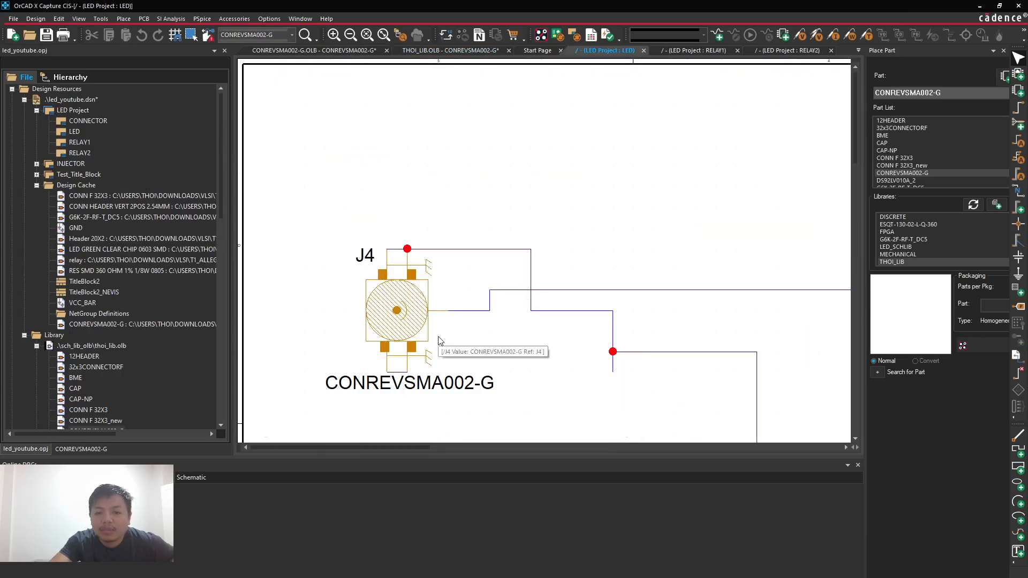
{"action": "scroll", "coordinate": [442, 345], "scroll_direction": "down", "scroll_amount": 1}
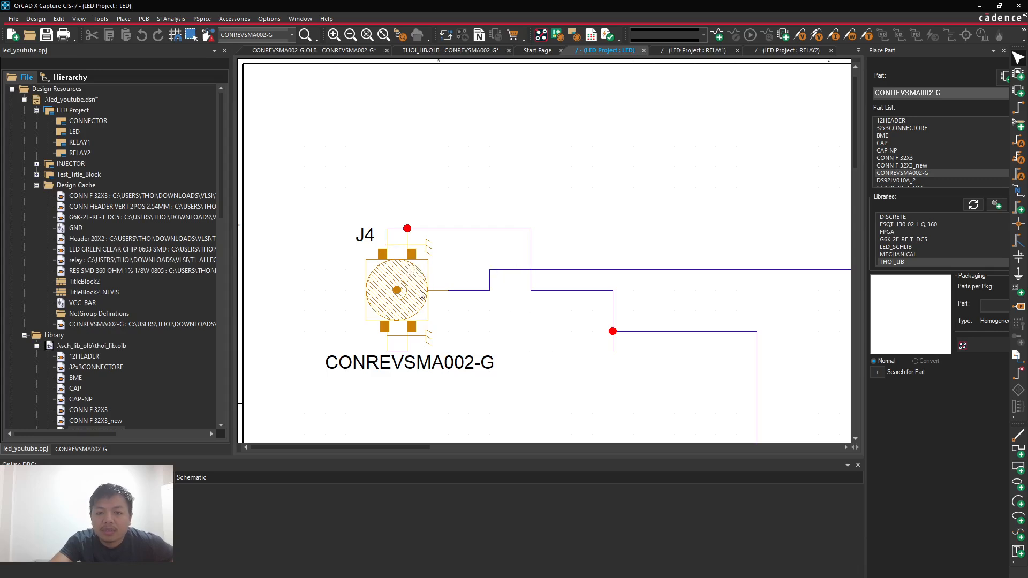
{"action": "left_click", "coordinate": [461, 291]}
{"action": "scroll", "coordinate": [462, 292], "scroll_direction": "down", "scroll_amount": 1, "text": "ctrl"}
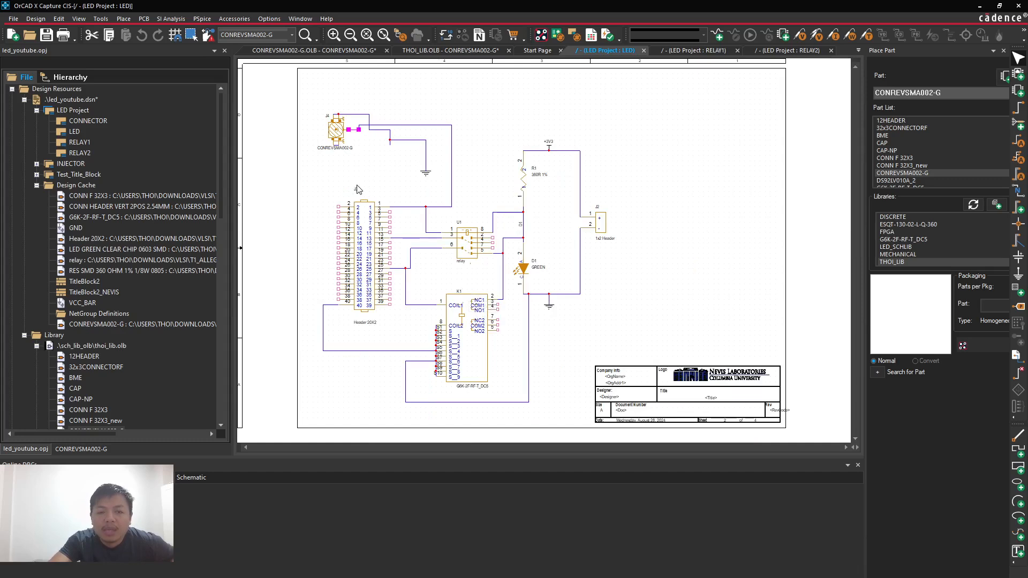
{"action": "left_click", "coordinate": [357, 188]}
Step: Open the properties of connector J4 and check its PCB Footprint entry
{"action": "left_click", "coordinate": [337, 130]}
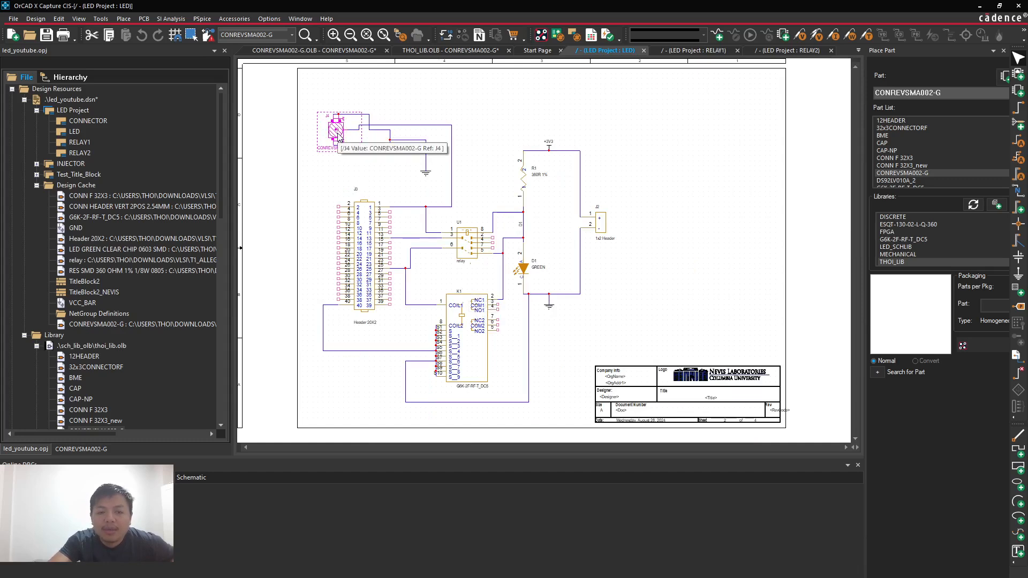
{"action": "double_click", "coordinate": [336, 131]}
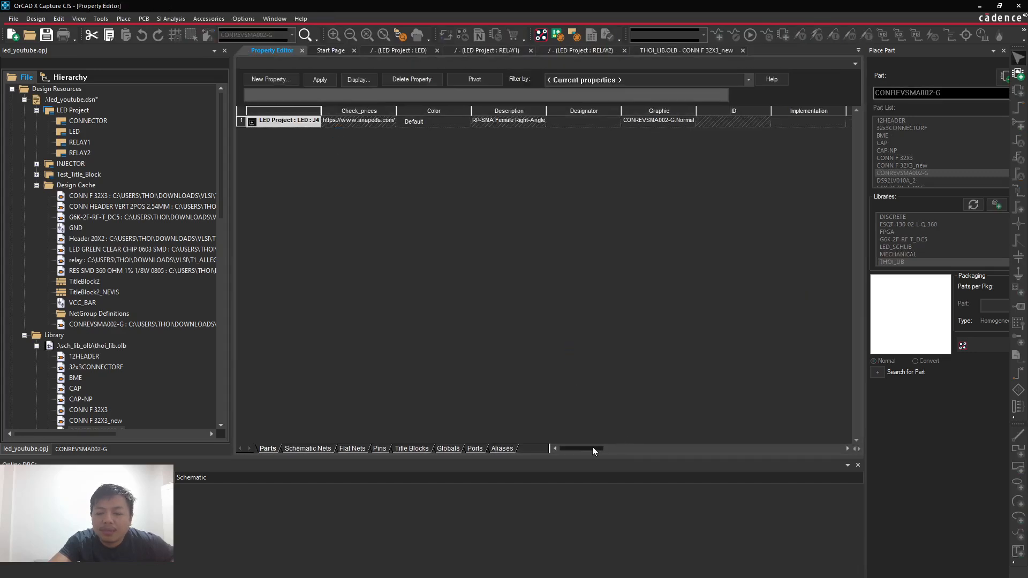
{"action": "left_click_drag", "start_coordinate": [592, 447], "coordinate": [698, 451]}
{"action": "left_click_drag", "start_coordinate": [726, 452], "coordinate": [731, 451]}
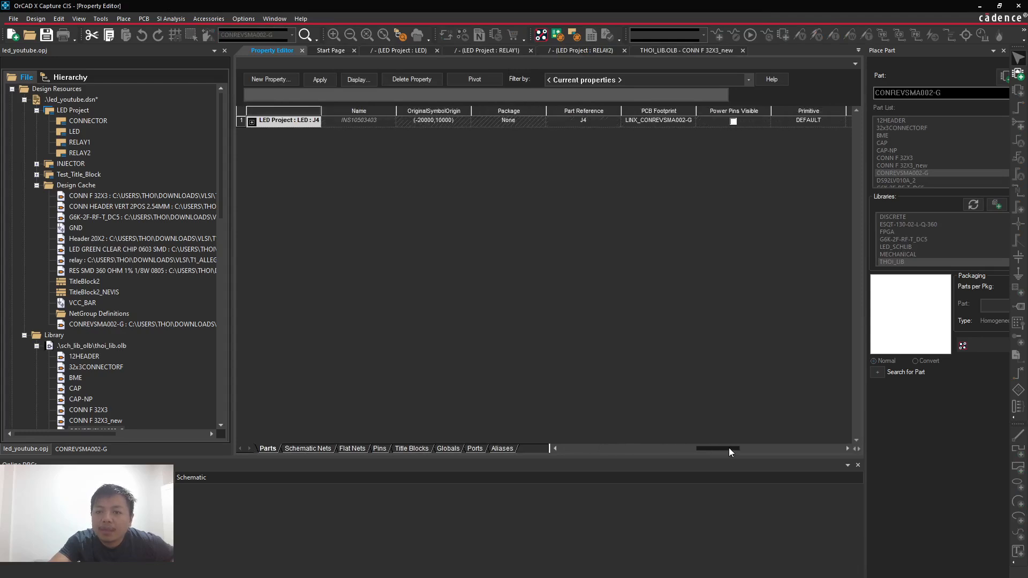
{"action": "left_click", "coordinate": [670, 121]}
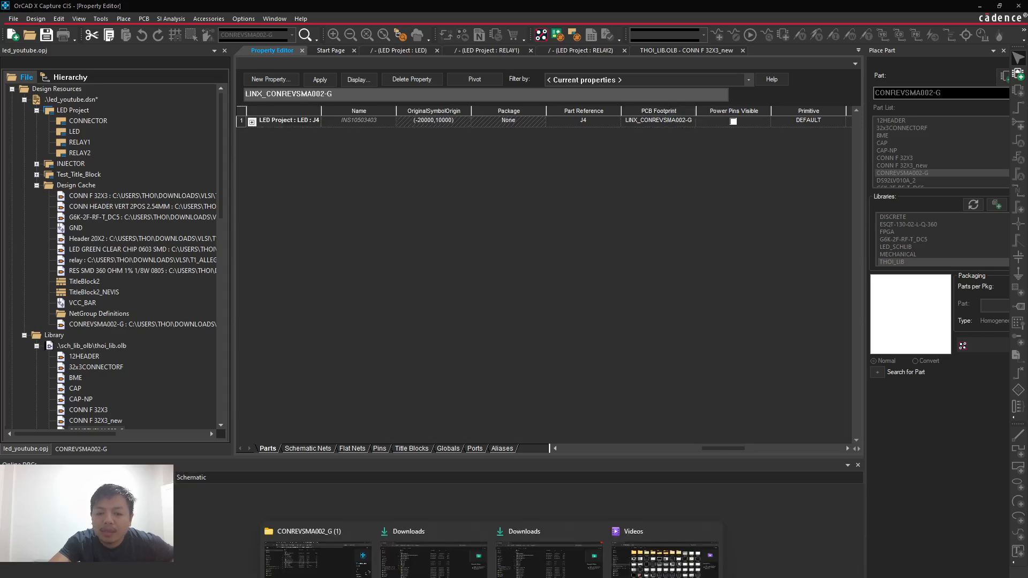
Step: Switch to the CONREVSMA002_G (1) folder in File Explorer and check the LINX_CONREVSMA002-G DRA and PSM file names against the footprint property
{"action": "left_click", "coordinate": [433, 562]}
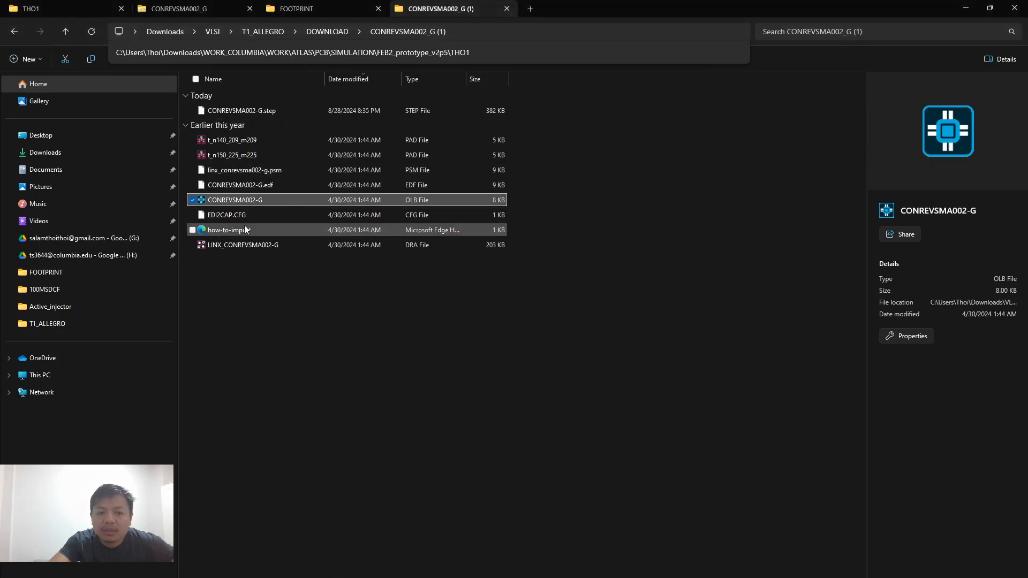
{"action": "left_click", "coordinate": [255, 245]}
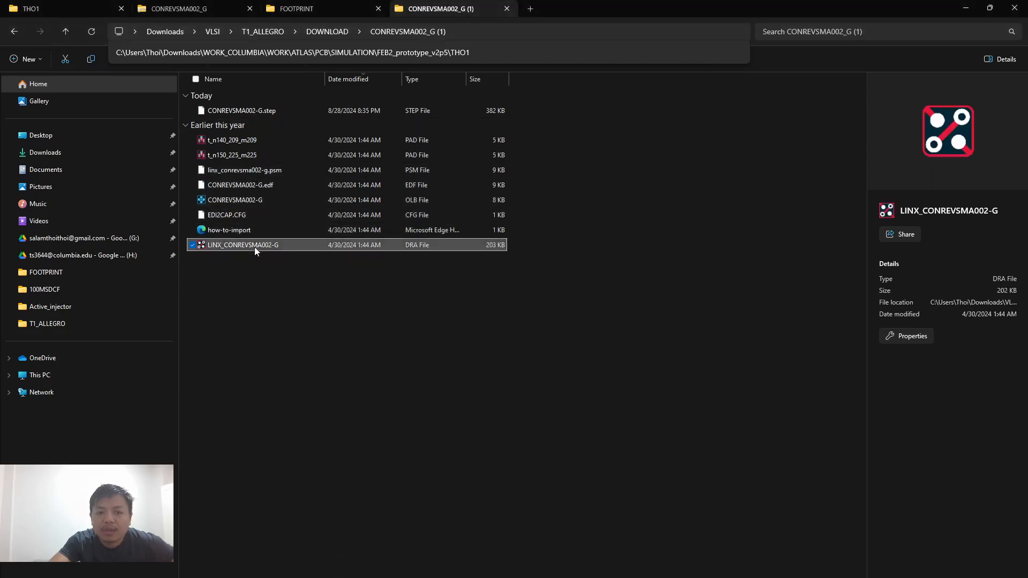
{"action": "left_click", "coordinate": [266, 171], "text": "ctrl"}
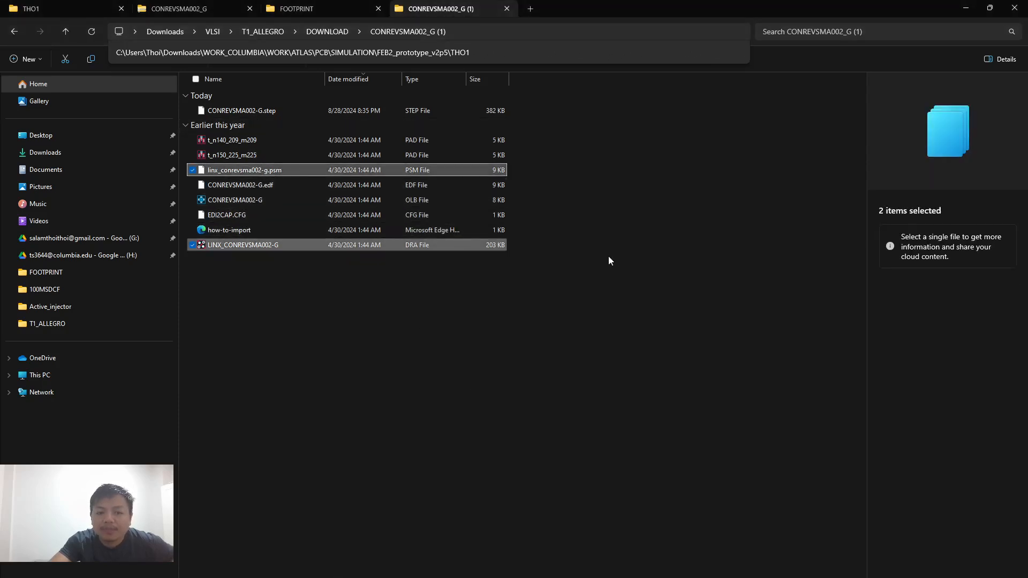
{"action": "left_click", "coordinate": [966, 9]}
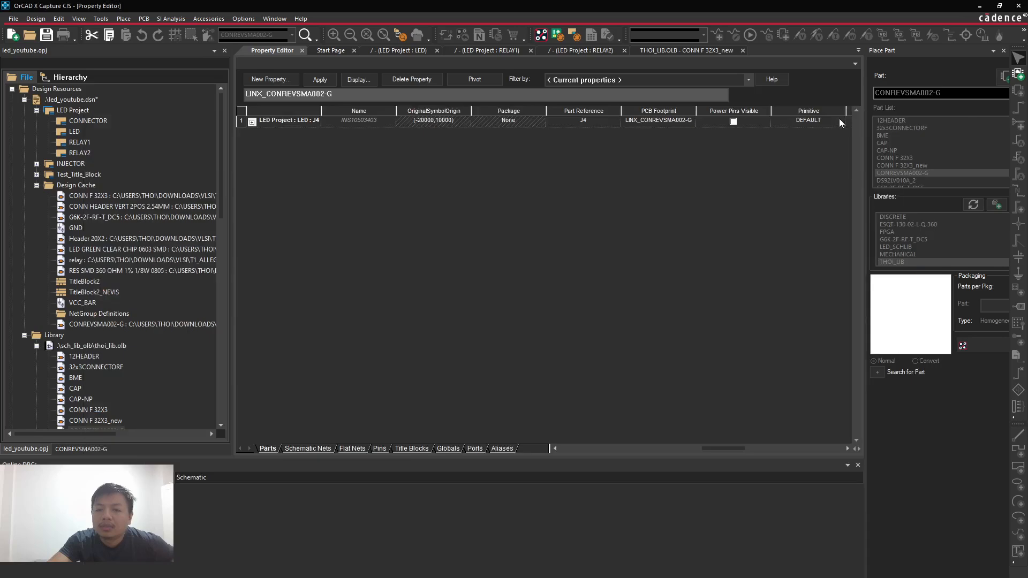
Step: Copy J4's PCB footprint name, clear its PCB Footprint property, and close the Property Editor with the change applied to the design
{"action": "left_click", "coordinate": [687, 123]}
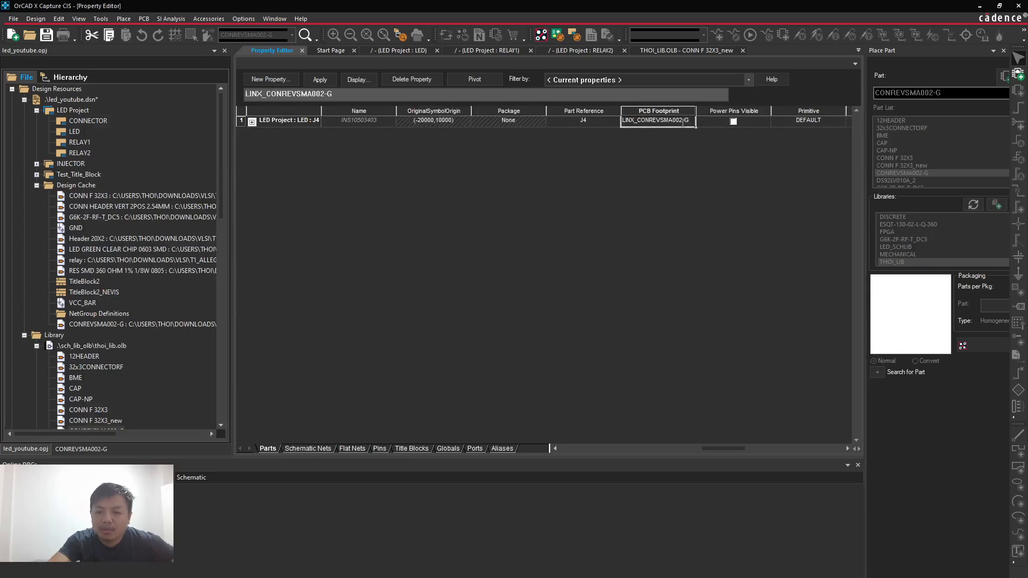
{"action": "double_click", "coordinate": [683, 121]}
{"action": "key", "text": "ctrl+c"}
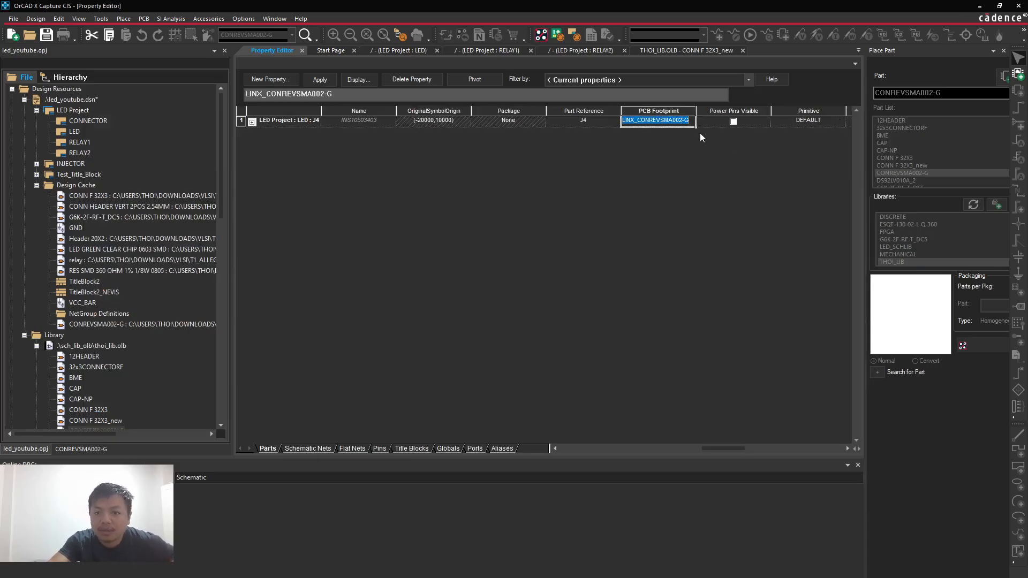
{"action": "key", "text": "BackSpace"}
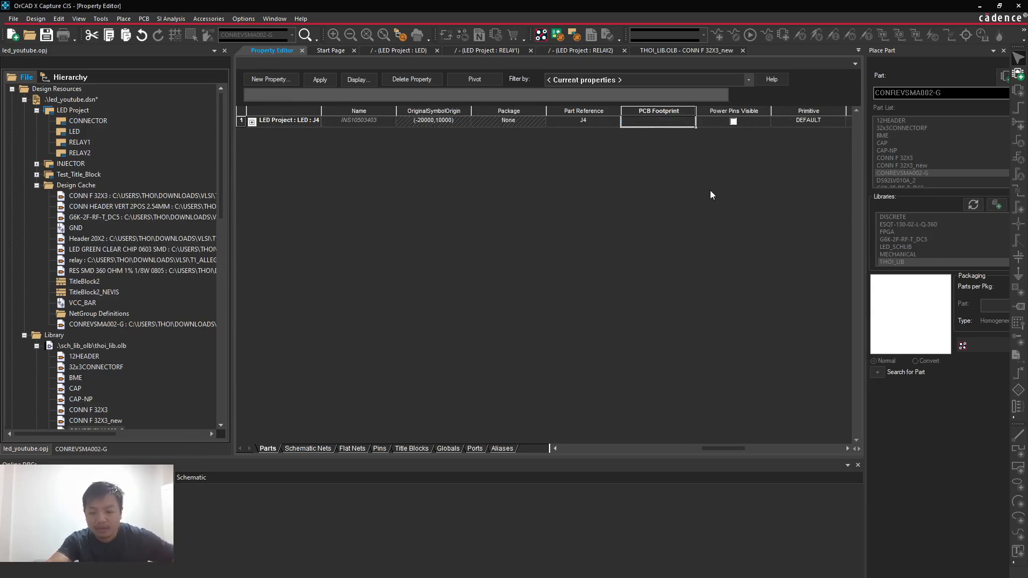
{"action": "key", "text": "Tab"}
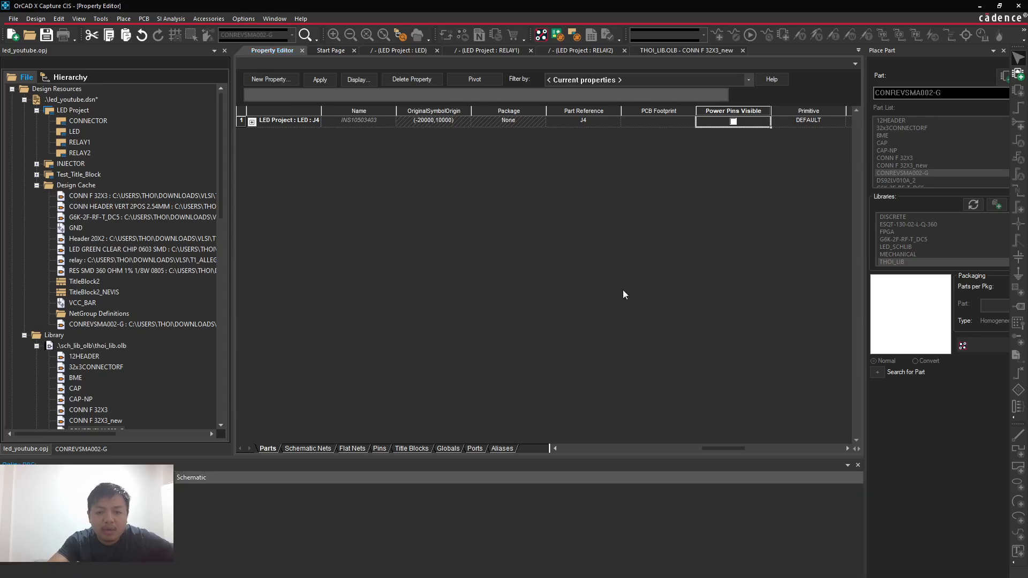
{"action": "left_click", "coordinate": [302, 51]}
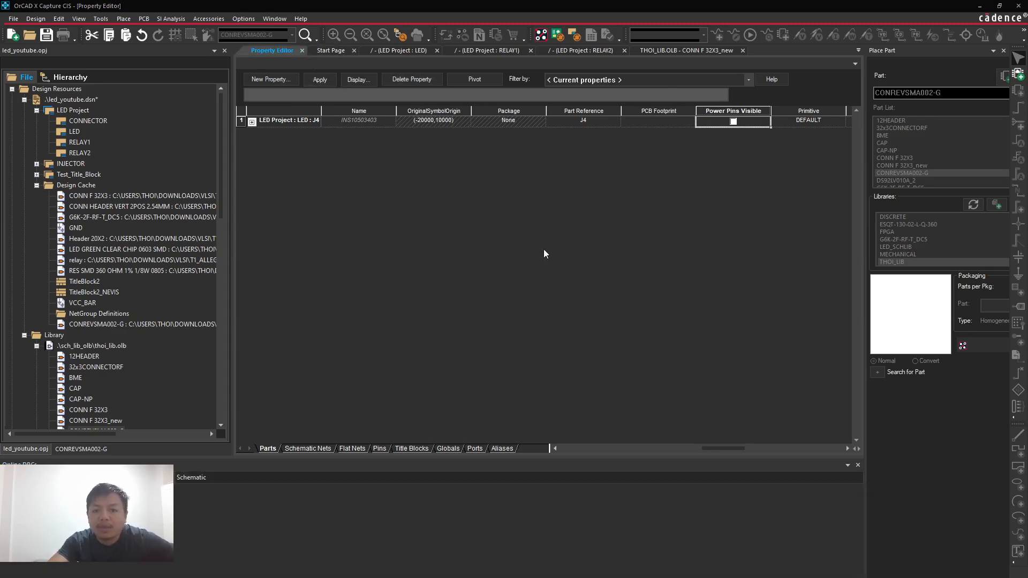
{"action": "left_click", "coordinate": [506, 339]}
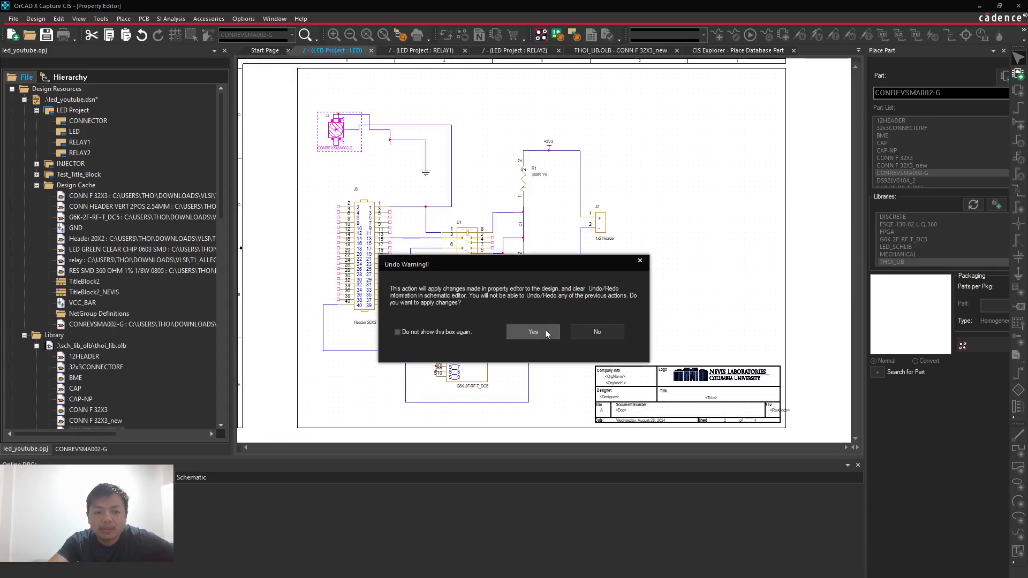
{"action": "left_click", "coordinate": [541, 336]}
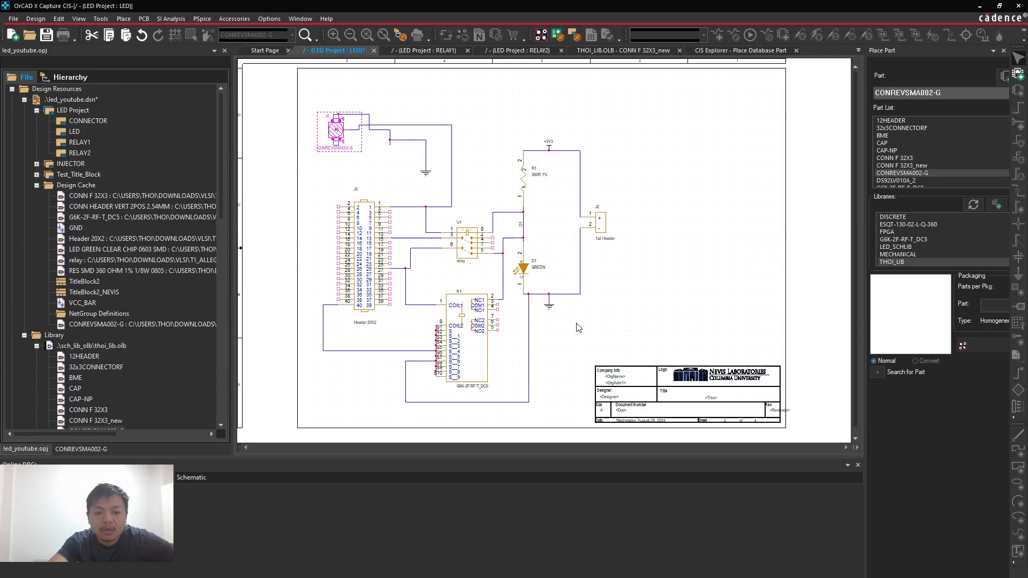
Step: Set connector J4's PCB Footprint property to LINX_CONREVSMA002-G again, close the Property Editor and save the design
{"action": "left_click", "coordinate": [213, 488]}
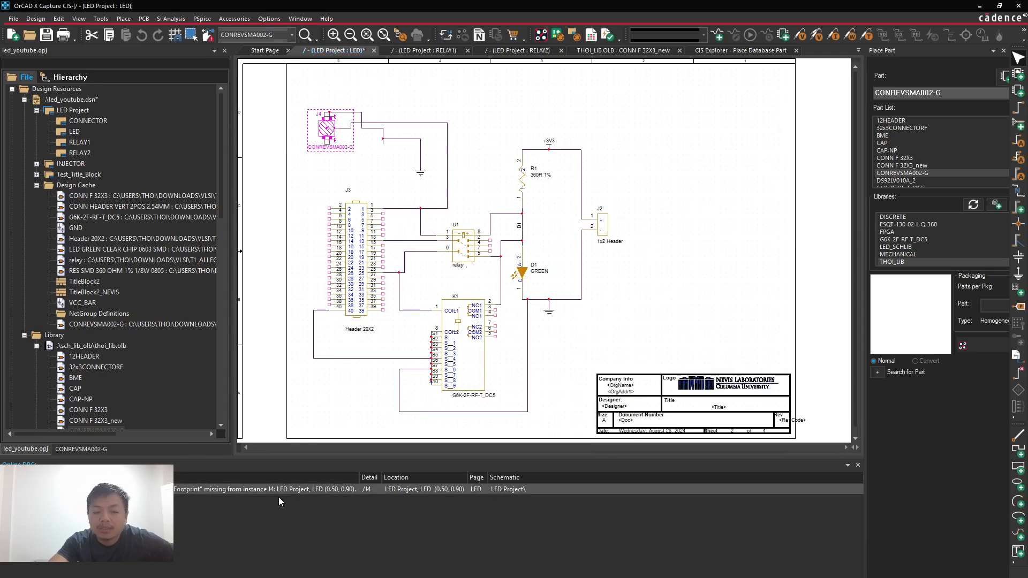
{"action": "double_click", "coordinate": [328, 130]}
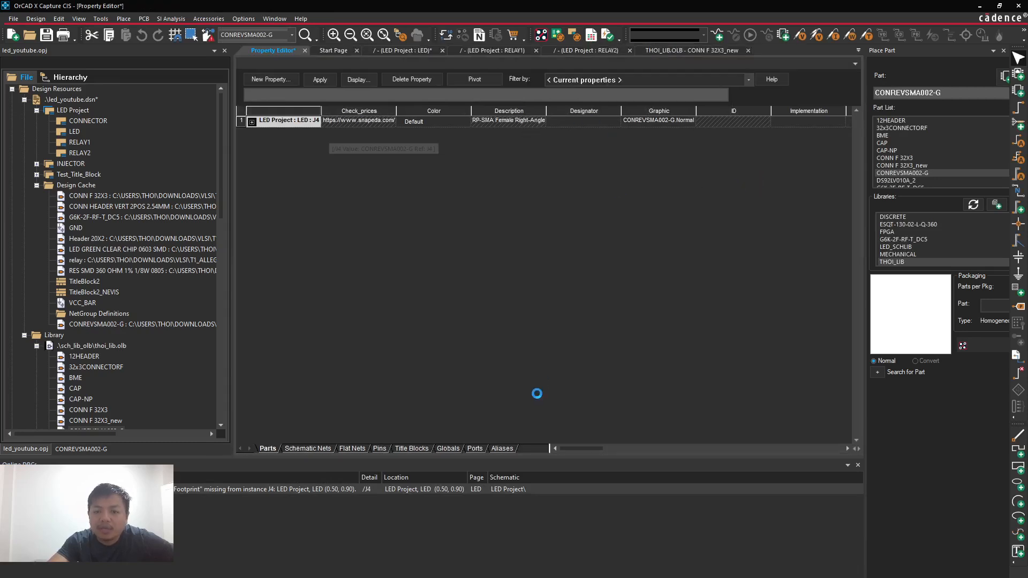
{"action": "left_click_drag", "start_coordinate": [588, 449], "coordinate": [776, 459]}
{"action": "left_click", "coordinate": [377, 123]}
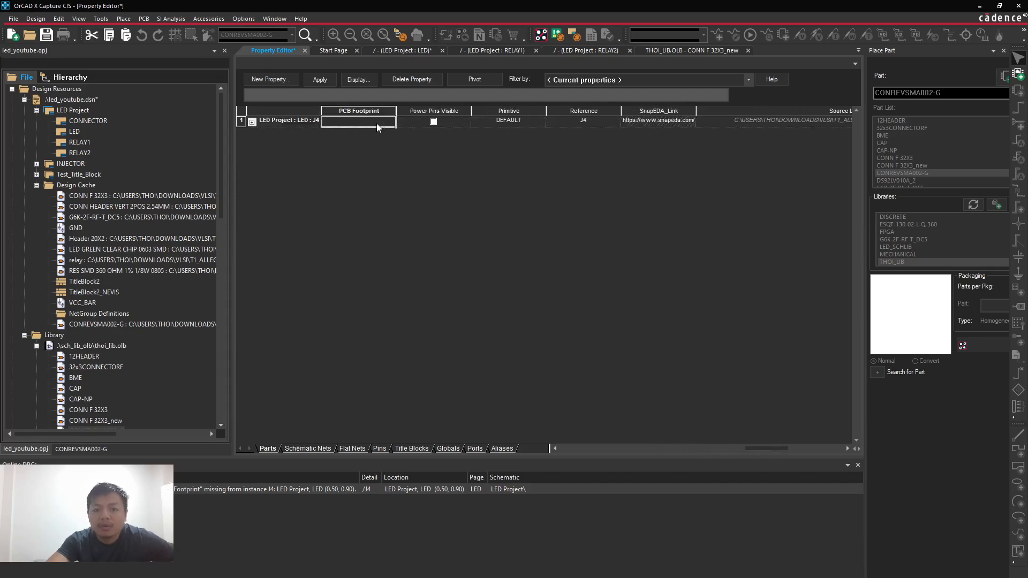
{"action": "key", "text": "ctrl+v"}
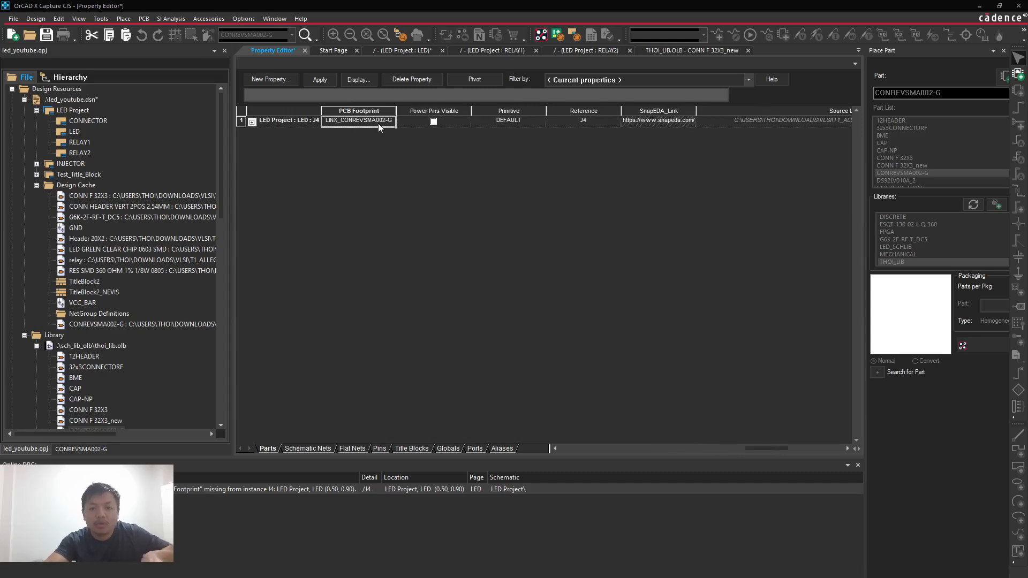
{"action": "key", "text": "Return"}
{"action": "left_click", "coordinate": [542, 332]}
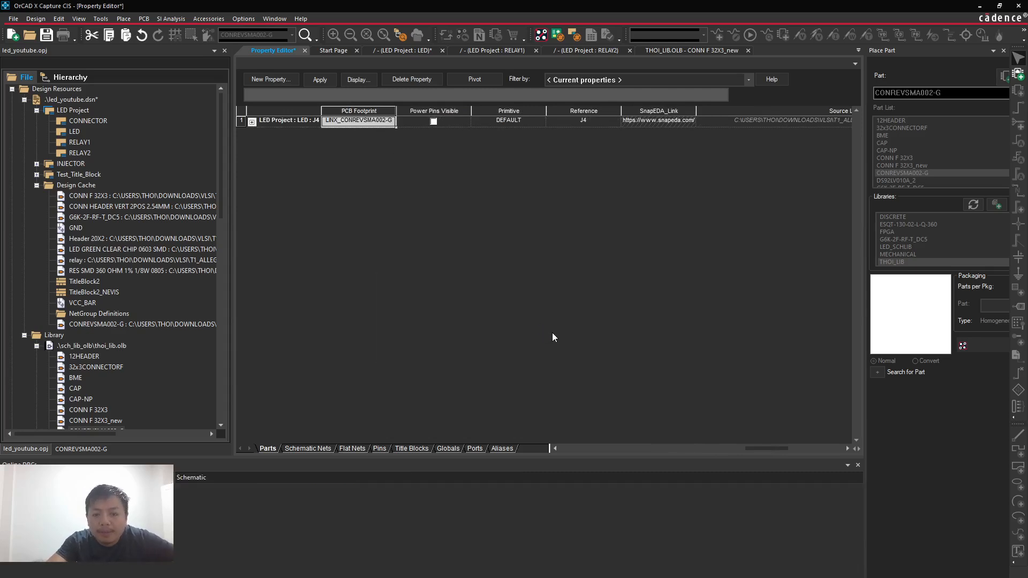
{"action": "left_click", "coordinate": [305, 51]}
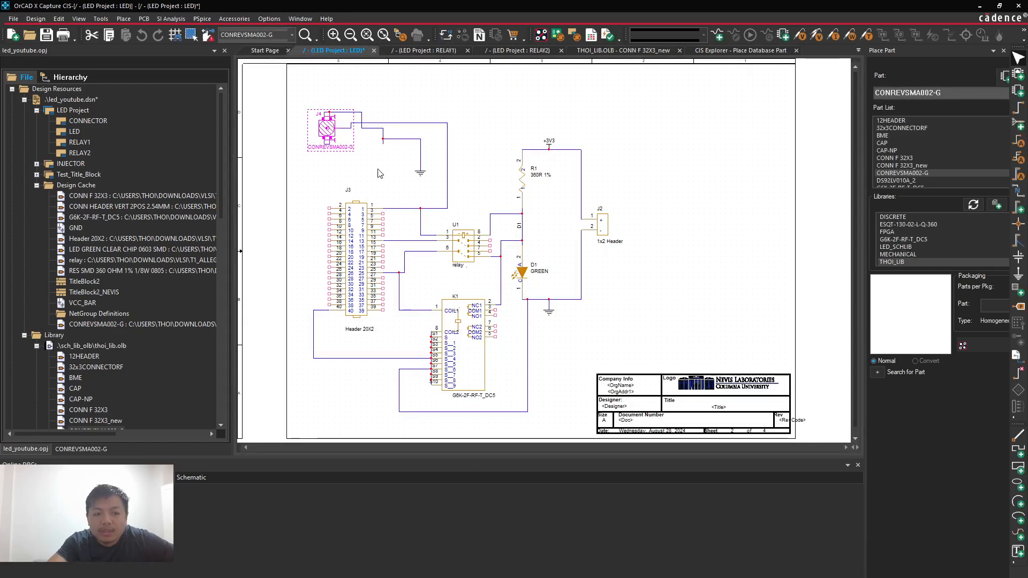
{"action": "left_click", "coordinate": [378, 173]}
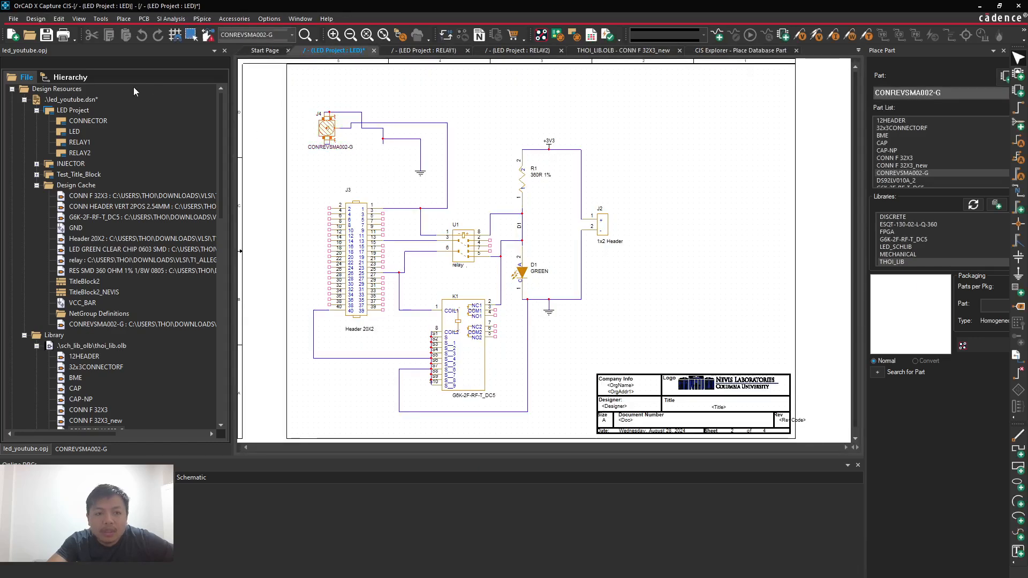
{"action": "left_click", "coordinate": [48, 36]}
Step: Copy connector J4 and paste a second CONREVSMA002-G below header J2, in the free area above the title block
{"action": "left_click", "coordinate": [334, 137]}
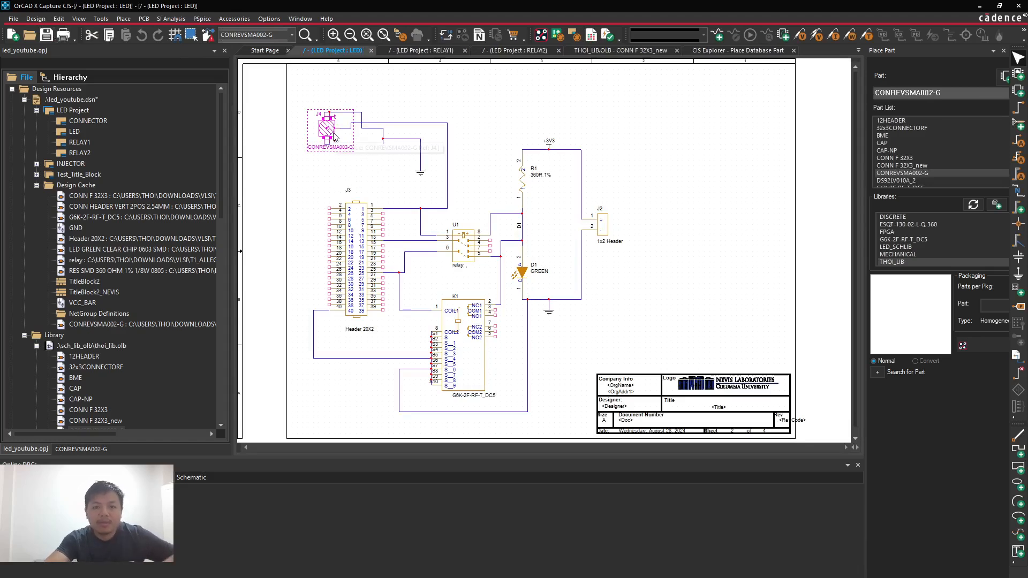
{"action": "key", "text": "ctrl+c"}
{"action": "key", "text": "ctrl+v"}
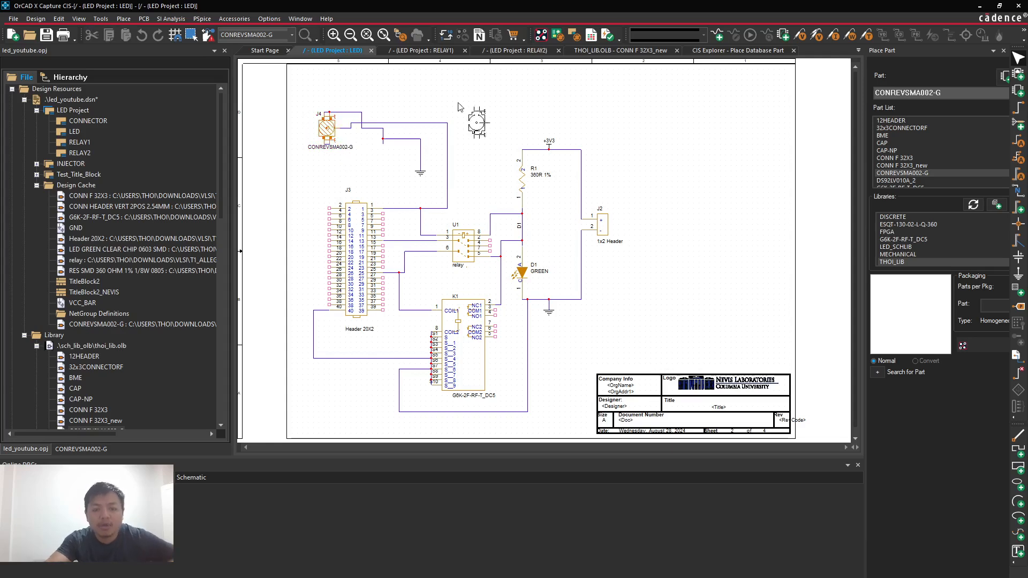
{"action": "left_click", "coordinate": [610, 277]}
{"action": "left_click", "coordinate": [655, 303]}
Step: Join J5's two upper pins with a wire and connect its signal pin to relay K1's COM2 pin 6
{"action": "scroll", "coordinate": [656, 303], "scroll_direction": "up", "scroll_amount": 3, "text": "ctrl"}
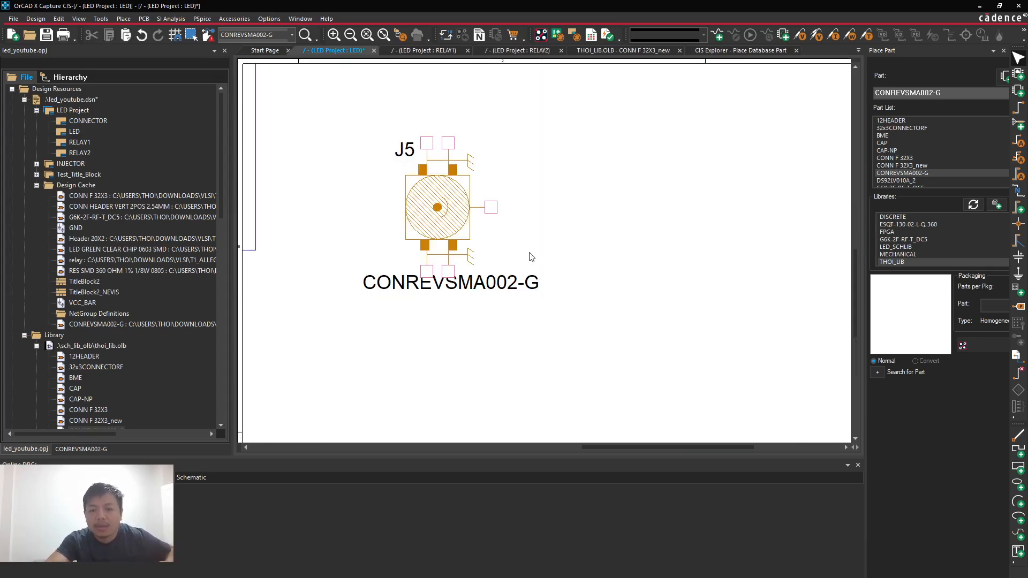
{"action": "scroll", "coordinate": [532, 236], "scroll_direction": "down", "scroll_amount": 2, "text": "ctrl"}
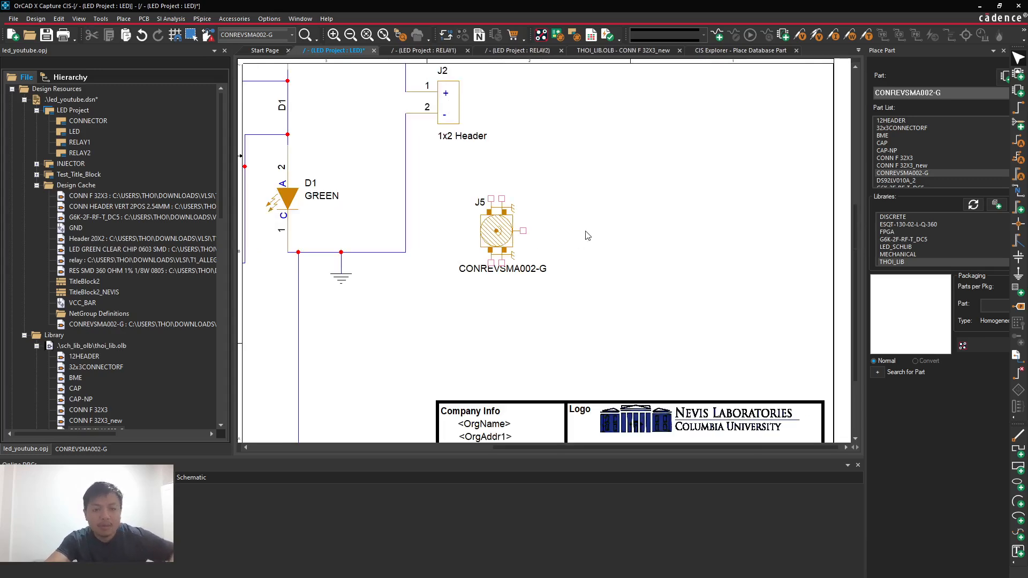
{"action": "left_click", "coordinate": [491, 198]}
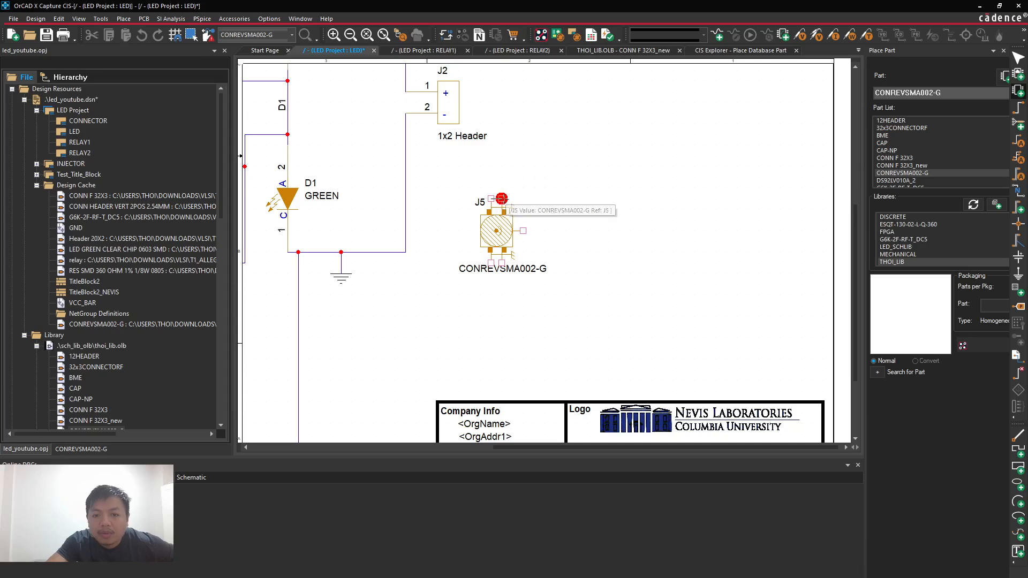
{"action": "left_click", "coordinate": [524, 231]}
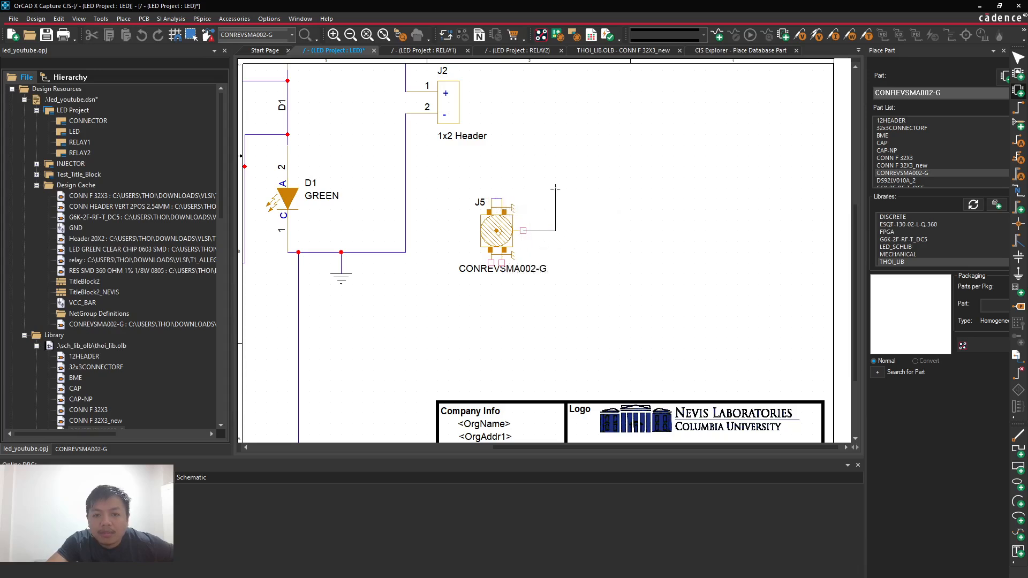
{"action": "scroll", "coordinate": [569, 329], "scroll_direction": "down", "scroll_amount": 3, "text": "ctrl"}
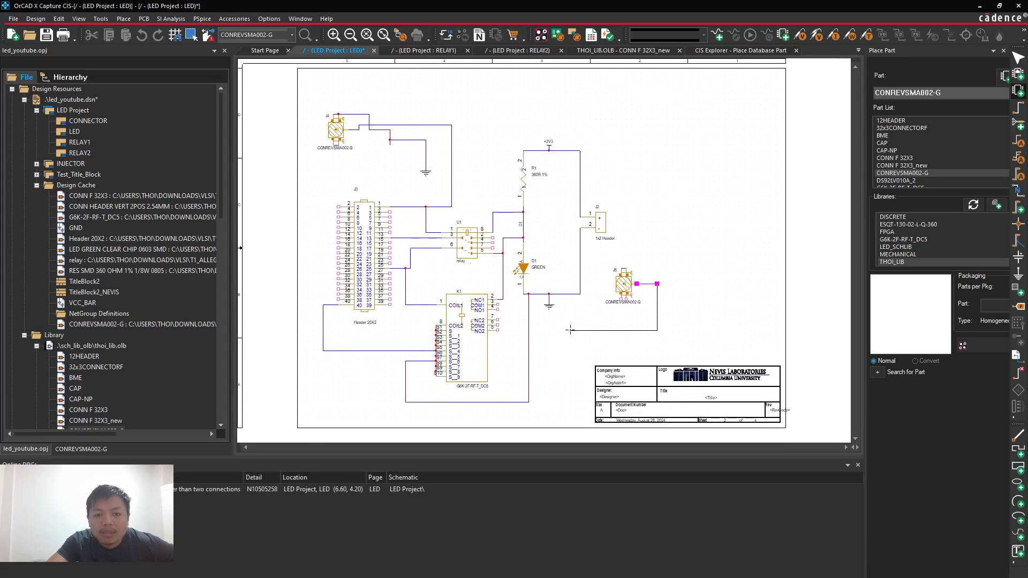
{"action": "scroll", "coordinate": [495, 329], "scroll_direction": "up", "scroll_amount": 3, "text": "ctrl"}
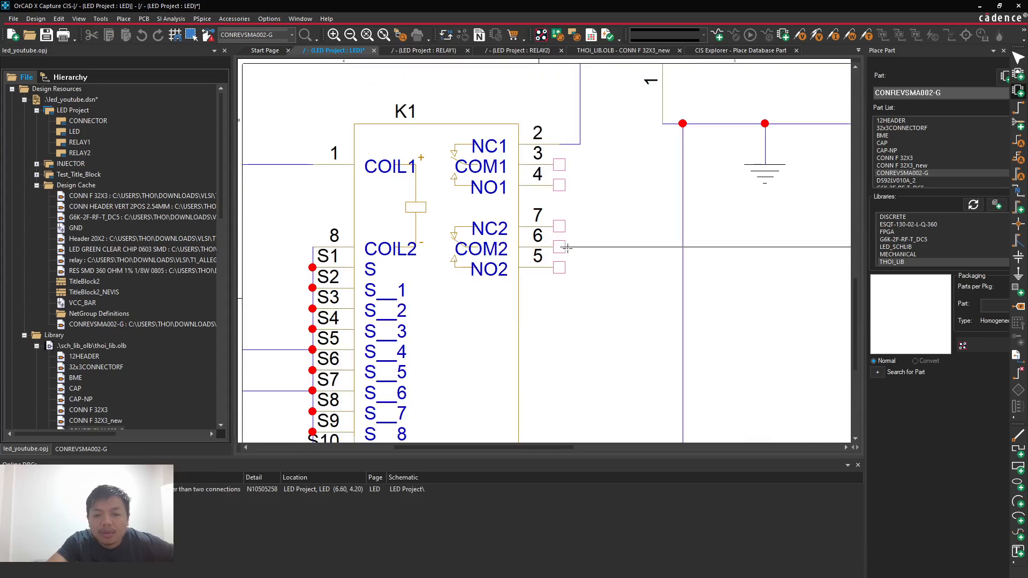
{"action": "left_click", "coordinate": [559, 246]}
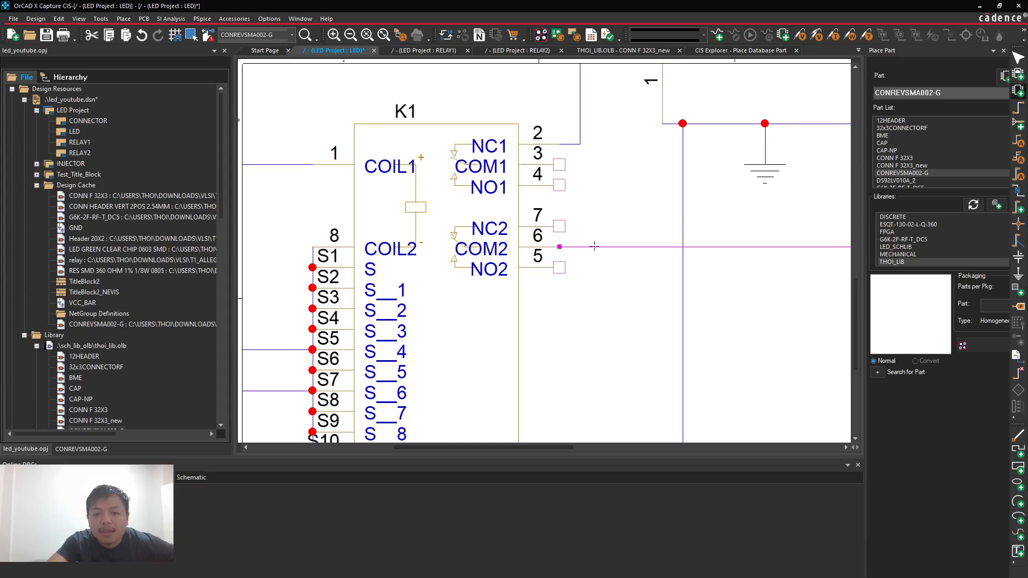
Step: Branch a wire from the J5-to-K1 net, route it beneath K1 and connect it to the wire between J4 and header J3
{"action": "scroll", "coordinate": [633, 200], "scroll_direction": "down", "scroll_amount": 3, "text": "ctrl"}
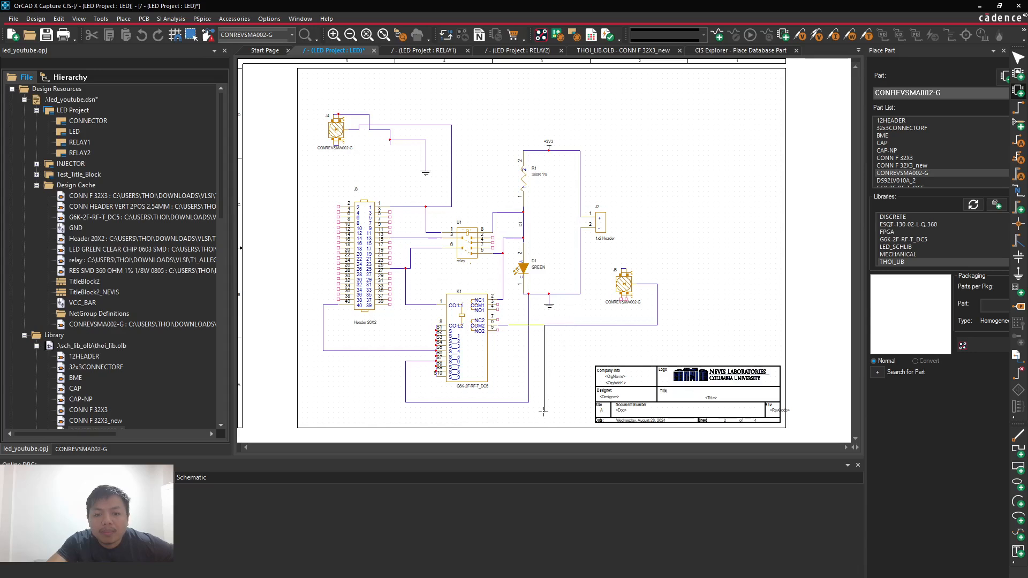
{"action": "left_click", "coordinate": [309, 383]}
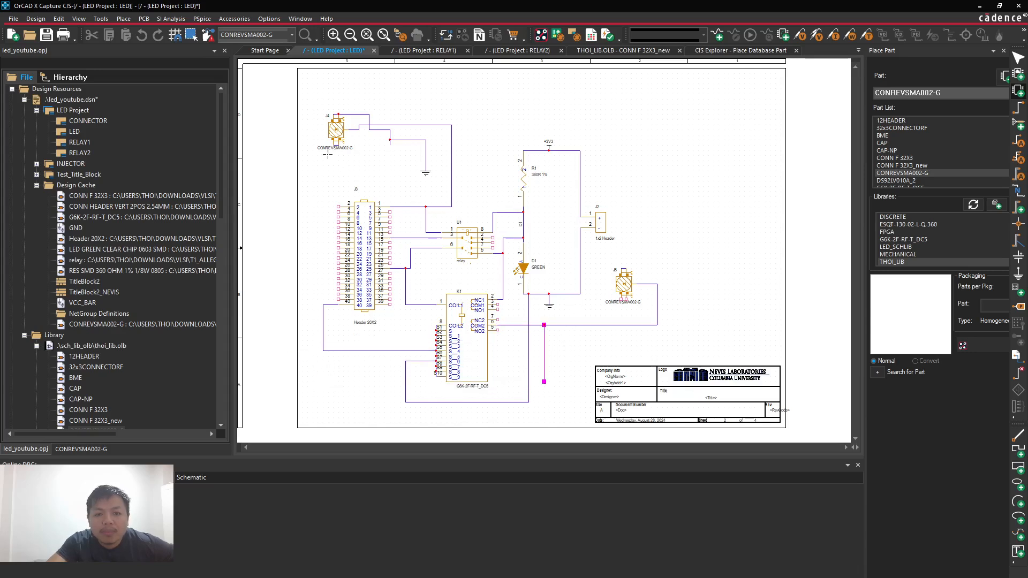
{"action": "left_click", "coordinate": [415, 125]}
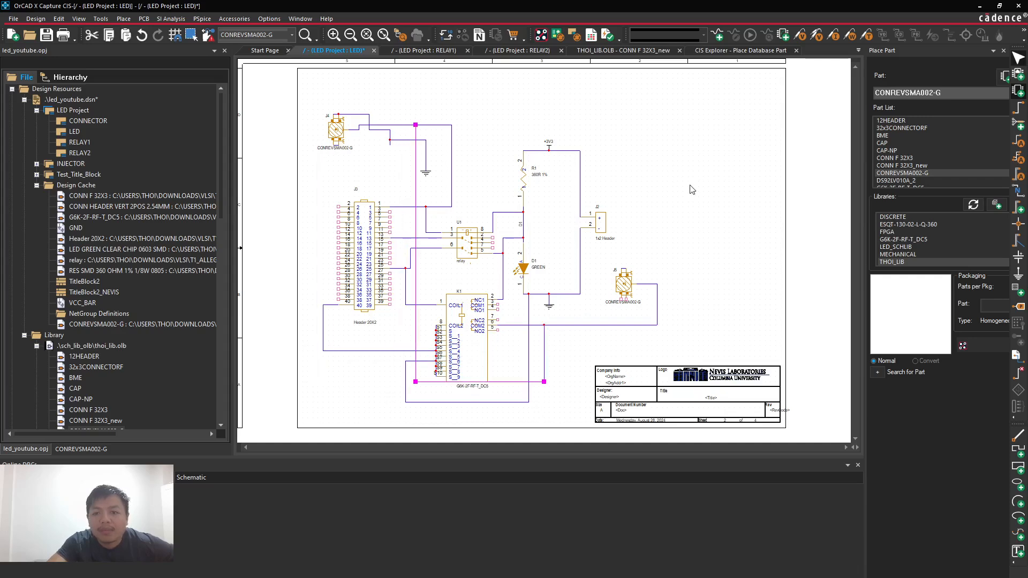
{"action": "right_click", "coordinate": [681, 166]}
{"action": "left_click", "coordinate": [690, 180]}
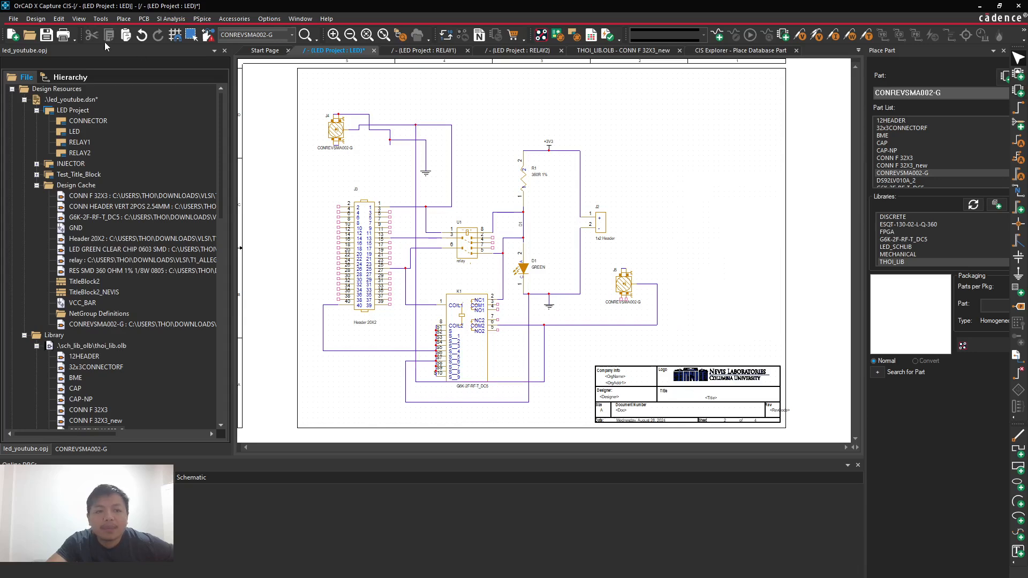
Step: Save the schematic and synchronize its changes to the led_youtube.brd layout
{"action": "left_click", "coordinate": [47, 35]}
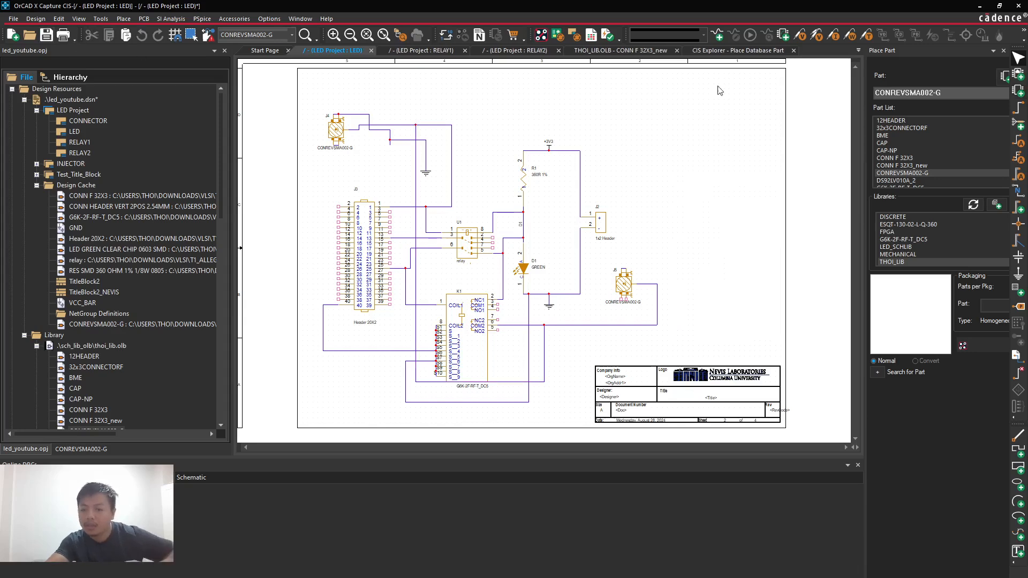
{"action": "left_click", "coordinate": [124, 20]}
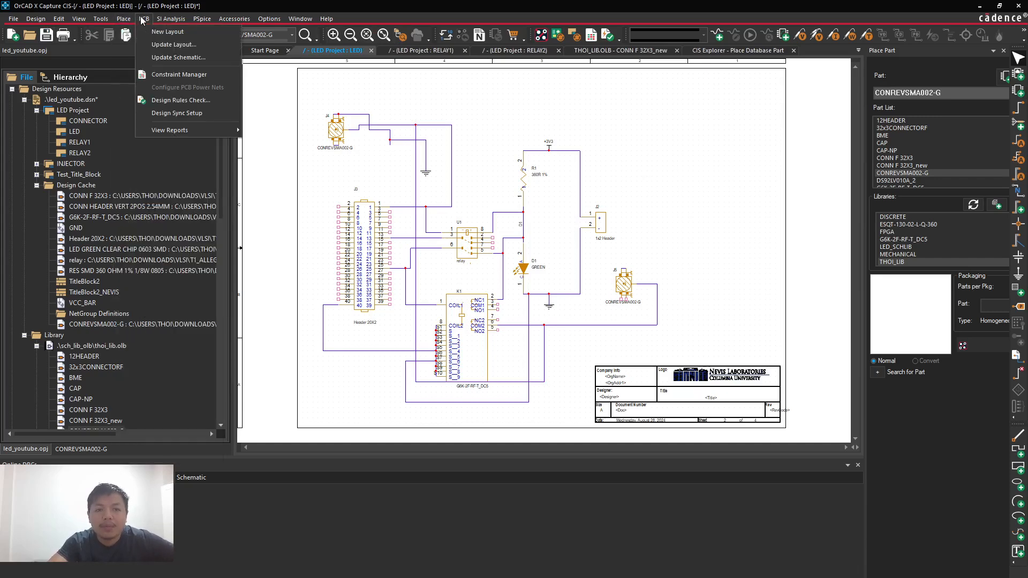
{"action": "left_click", "coordinate": [156, 44]}
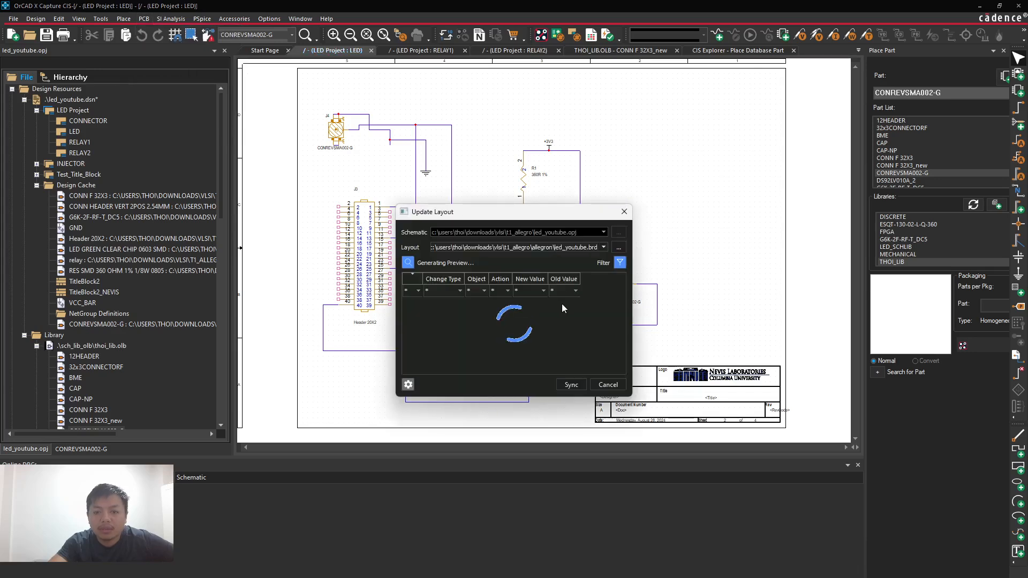
{"action": "left_click", "coordinate": [570, 386]}
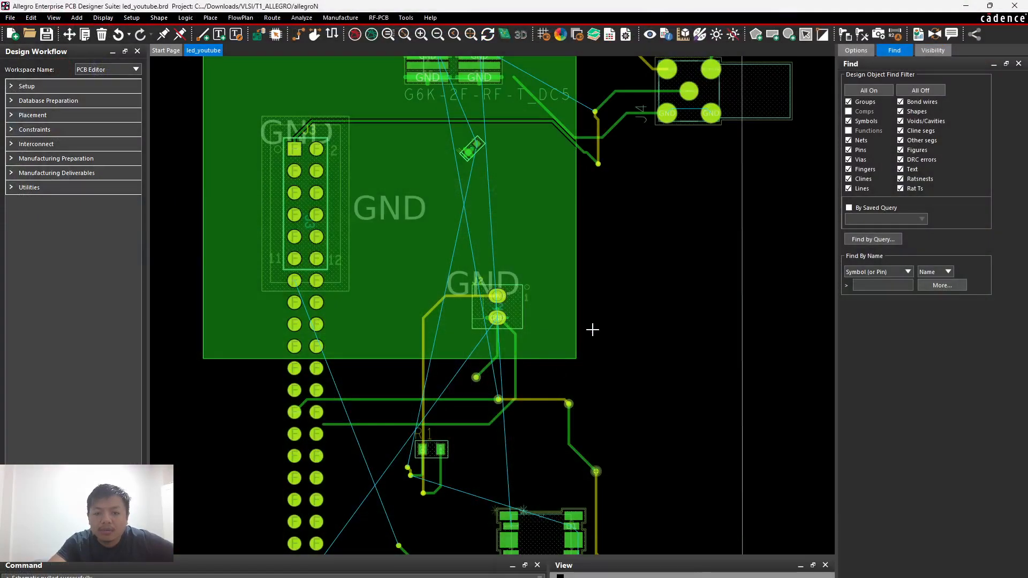
Step: Hide the ratsnest lines on the board and switch the application mode to Placement Edit
{"action": "scroll", "coordinate": [592, 330], "scroll_direction": "down", "scroll_amount": 3}
{"action": "left_click", "coordinate": [369, 36]}
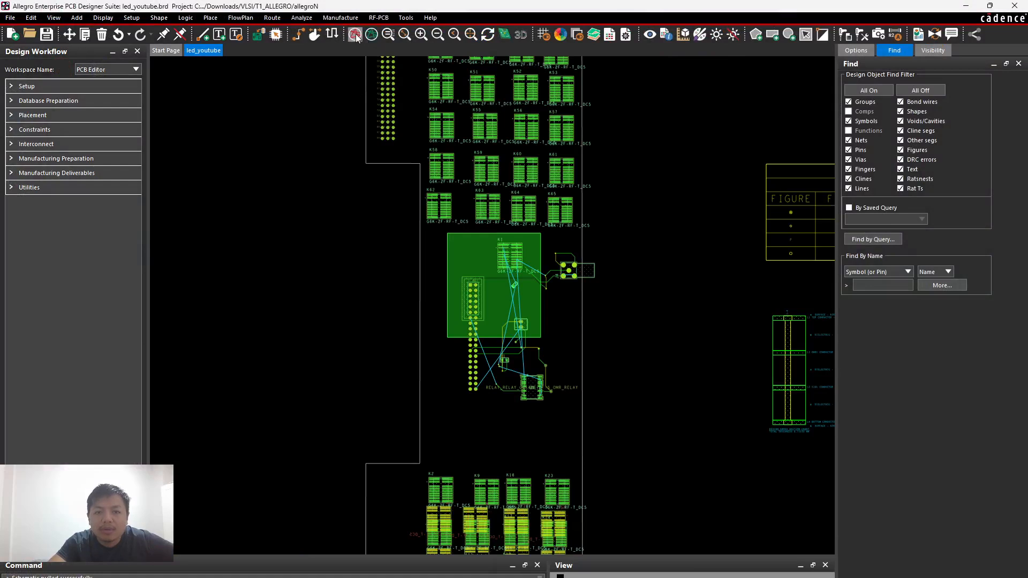
{"action": "scroll", "coordinate": [534, 319], "scroll_direction": "up", "scroll_amount": 2}
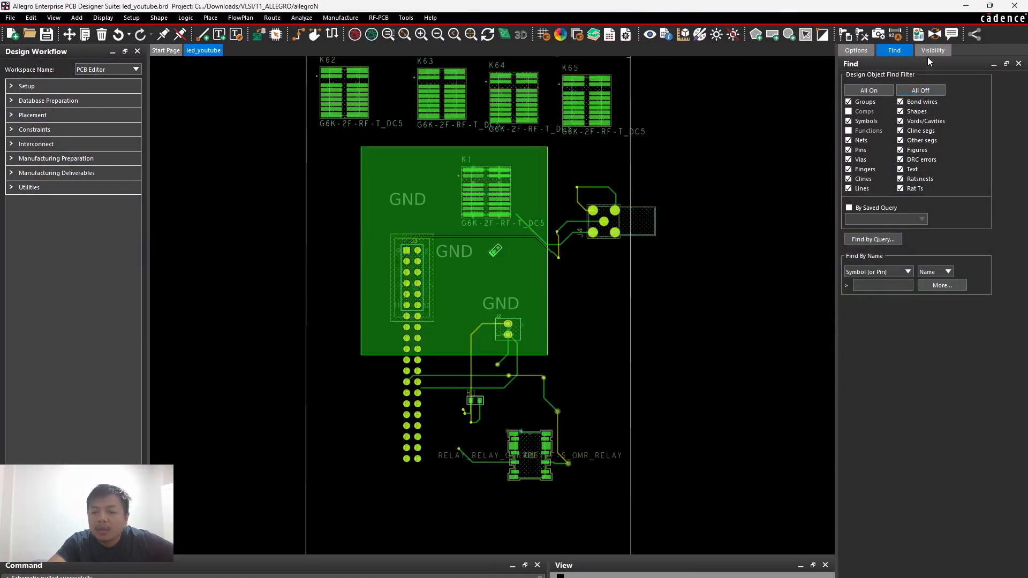
{"action": "left_click", "coordinate": [927, 53]}
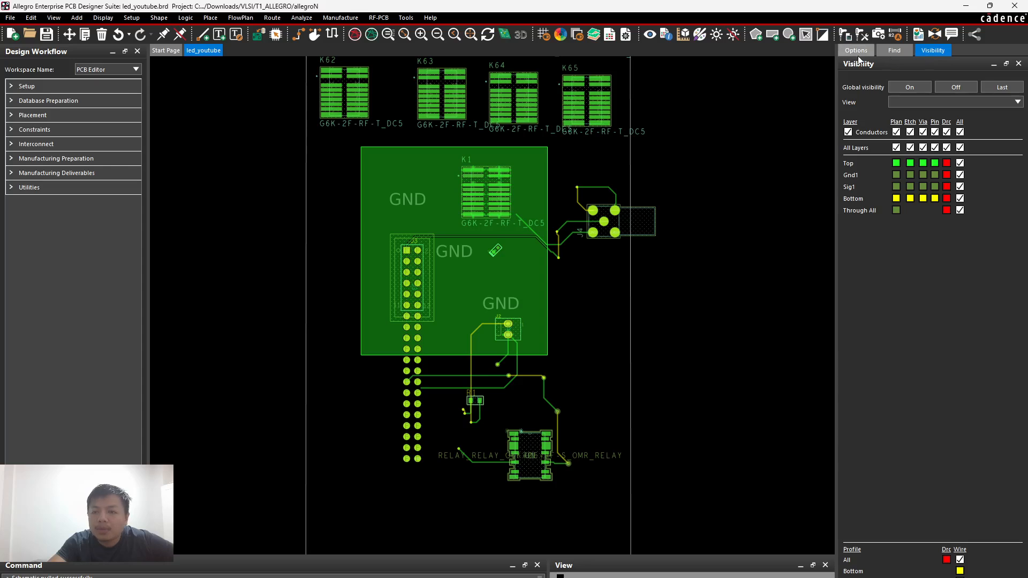
{"action": "left_click", "coordinate": [953, 576]}
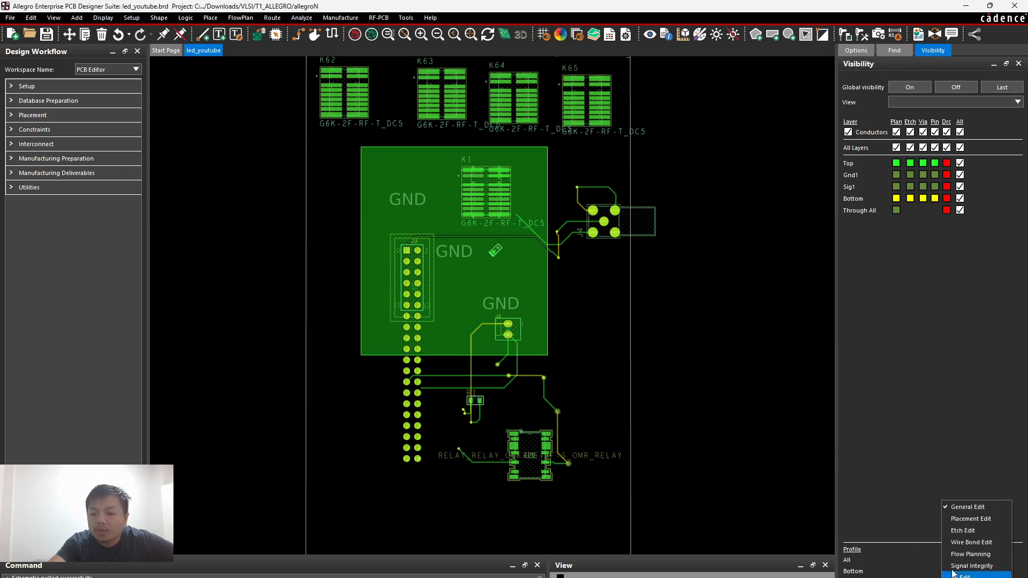
{"action": "left_click", "coordinate": [959, 519]}
Step: Pick up connector J5 for placement beside J4, and return it to the unplaced components
{"action": "left_click", "coordinate": [868, 181]}
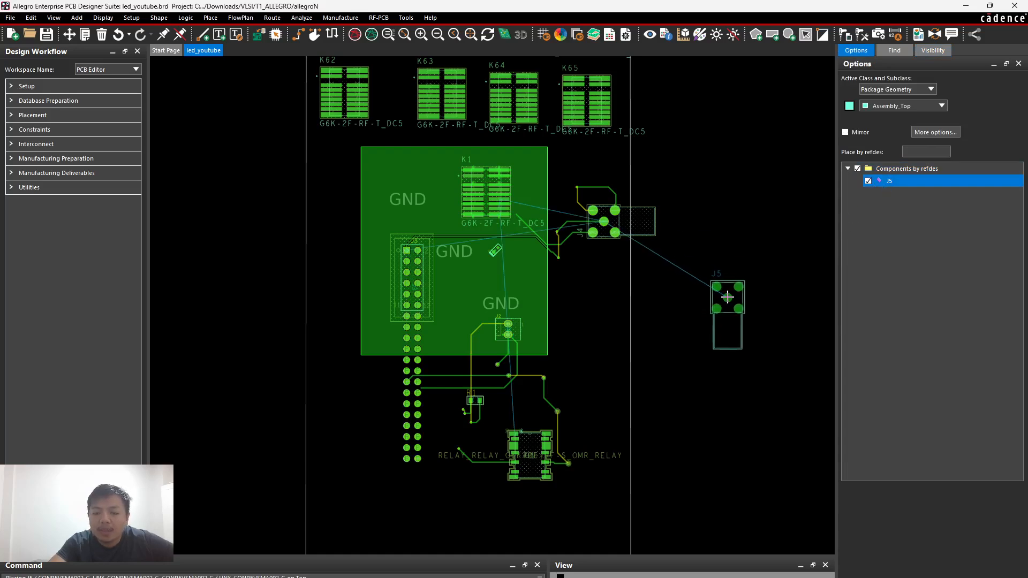
{"action": "right_click", "coordinate": [720, 287]}
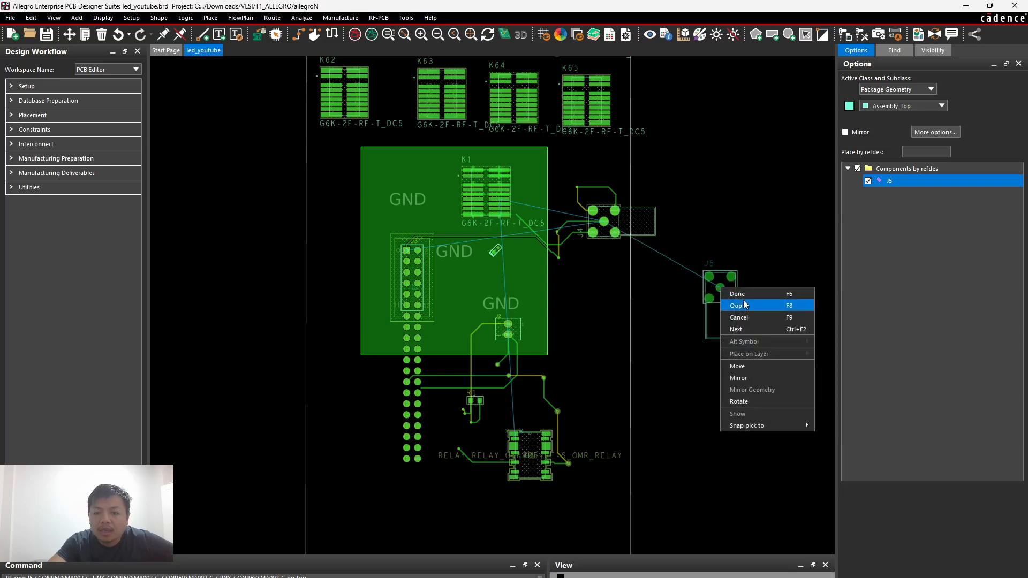
{"action": "left_click", "coordinate": [746, 306]}
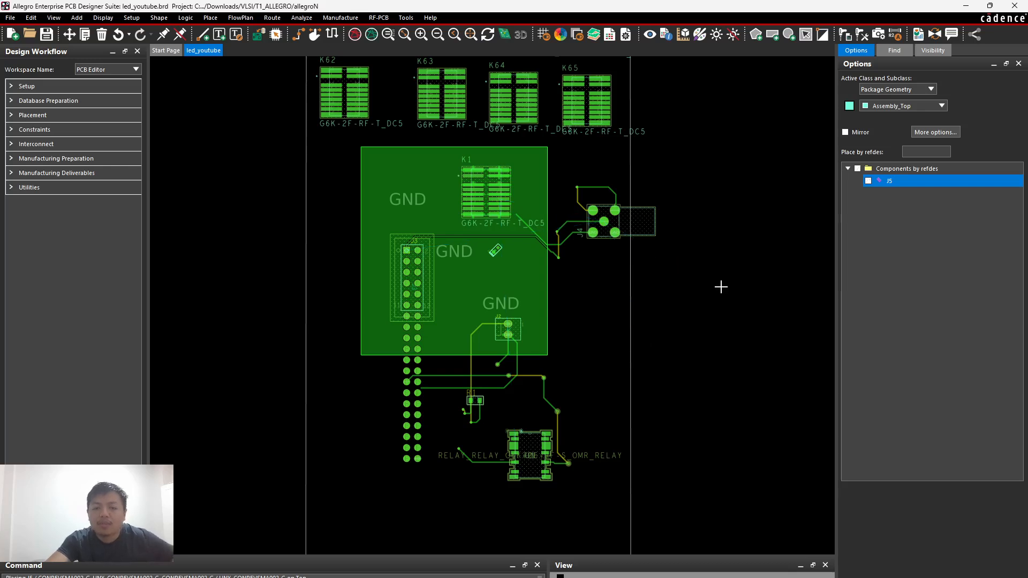
{"action": "left_click", "coordinate": [720, 287]}
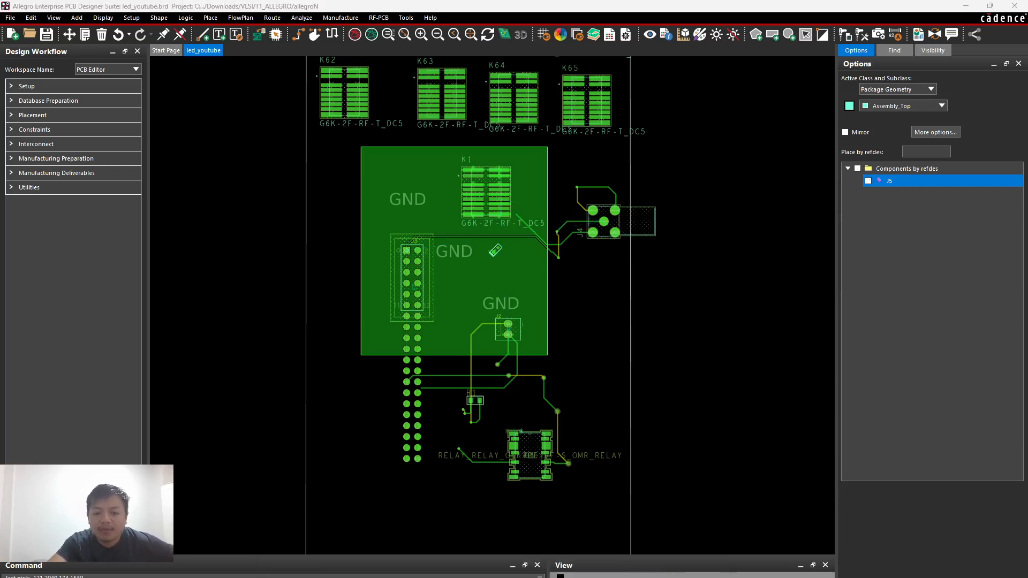
Step: Switch to File Explorer and check the pad files t_n140_209_m209 and t_n150_225_m225 in the CONREVSMA002_G (1) folder
{"action": "mouse_move", "coordinate": [492, 577]}
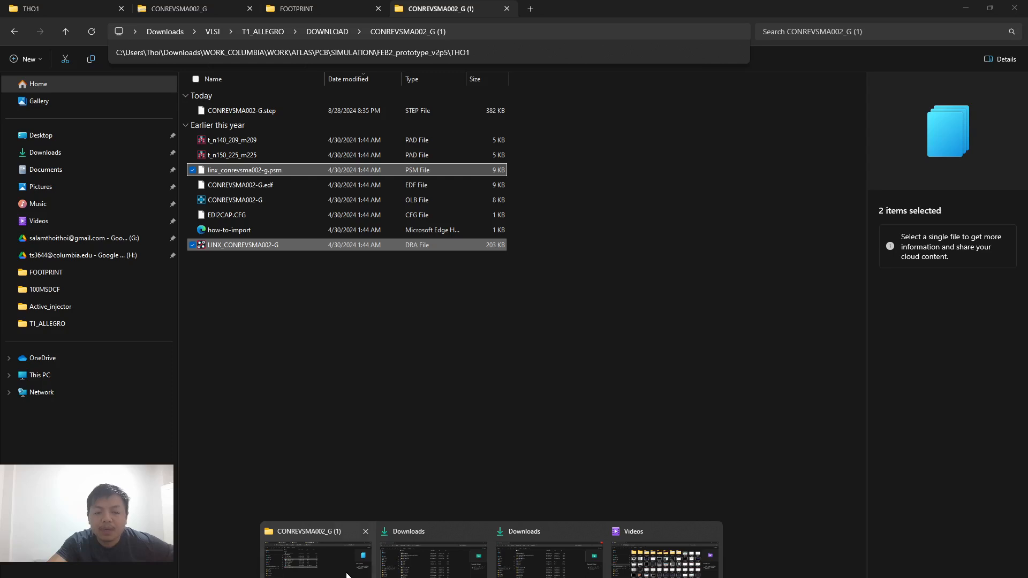
{"action": "left_click", "coordinate": [347, 576]}
{"action": "left_click", "coordinate": [329, 9]}
{"action": "left_click", "coordinate": [413, 16]}
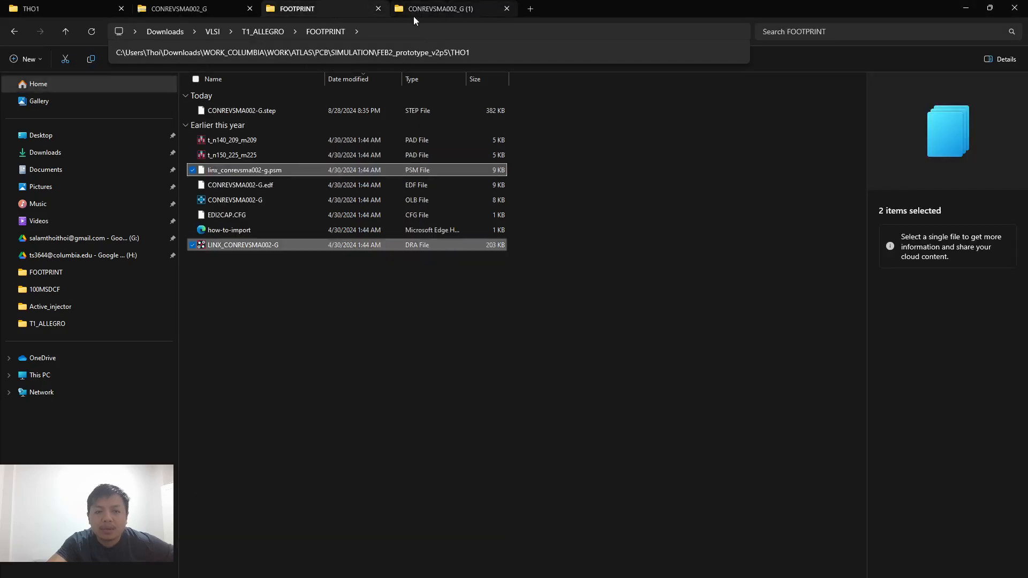
{"action": "left_click", "coordinate": [261, 143]}
{"action": "left_click", "coordinate": [262, 153]}
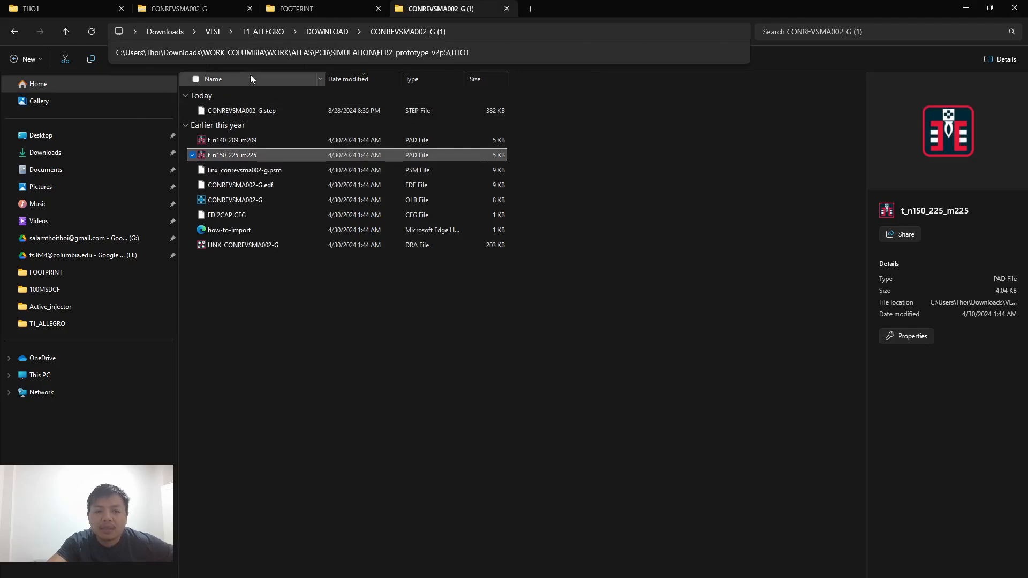
{"action": "left_click", "coordinate": [298, 9]}
{"action": "left_click", "coordinate": [209, 8]}
{"action": "left_click", "coordinate": [70, 8]}
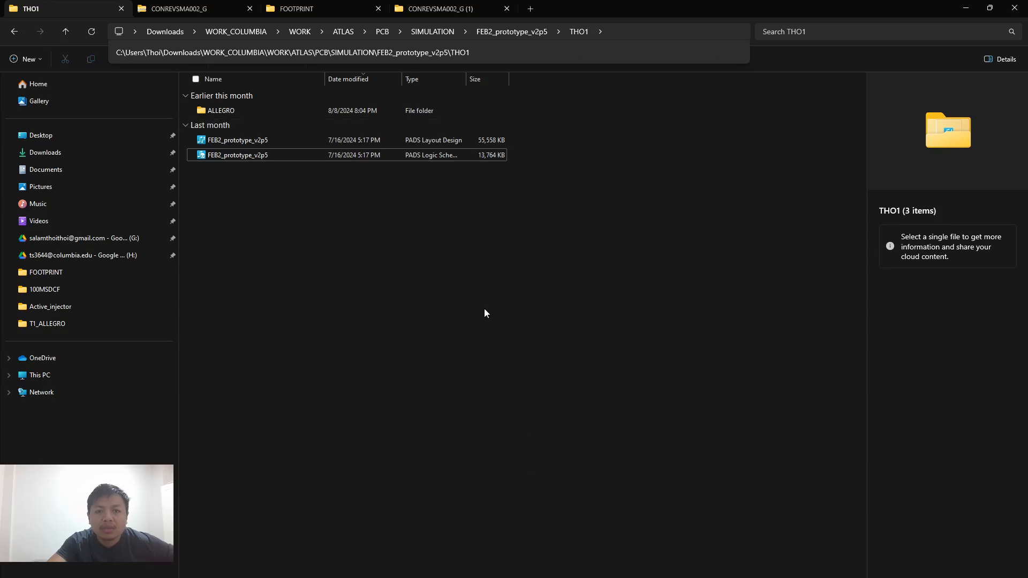
{"action": "left_click", "coordinate": [454, 12]}
{"action": "left_click", "coordinate": [326, 35]}
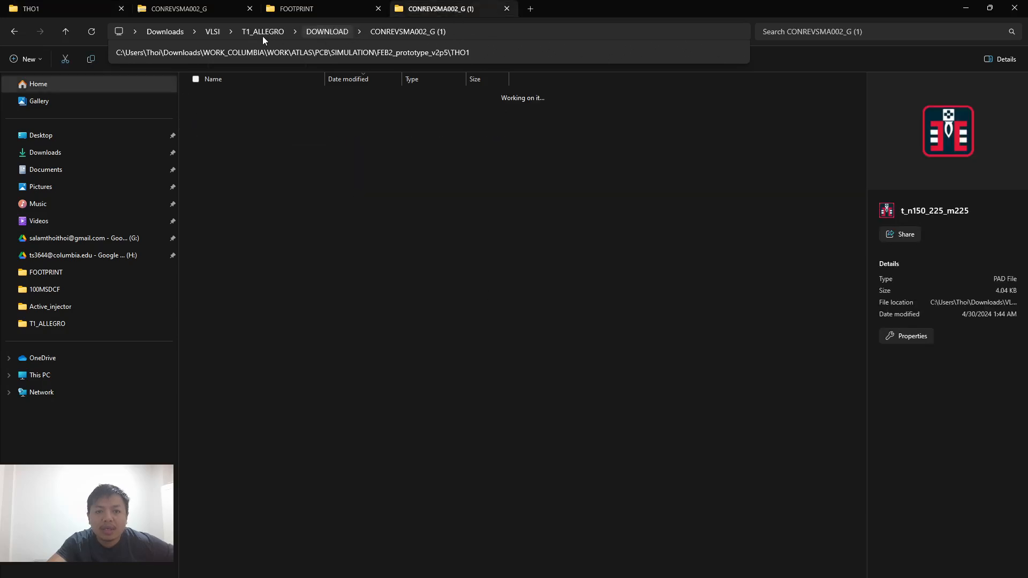
{"action": "left_click", "coordinate": [263, 34]}
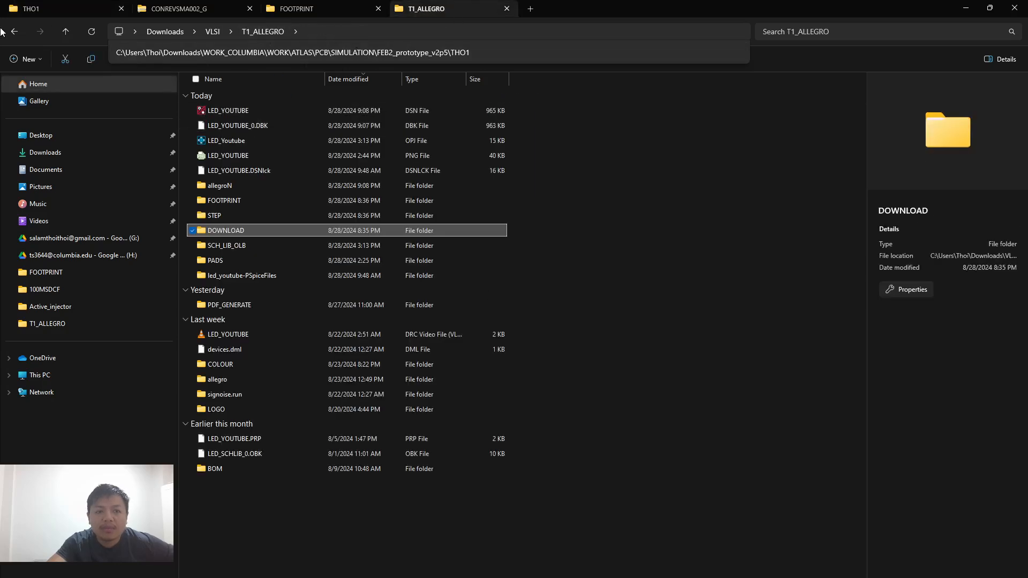
{"action": "left_click", "coordinate": [19, 32]}
{"action": "left_click", "coordinate": [18, 32]}
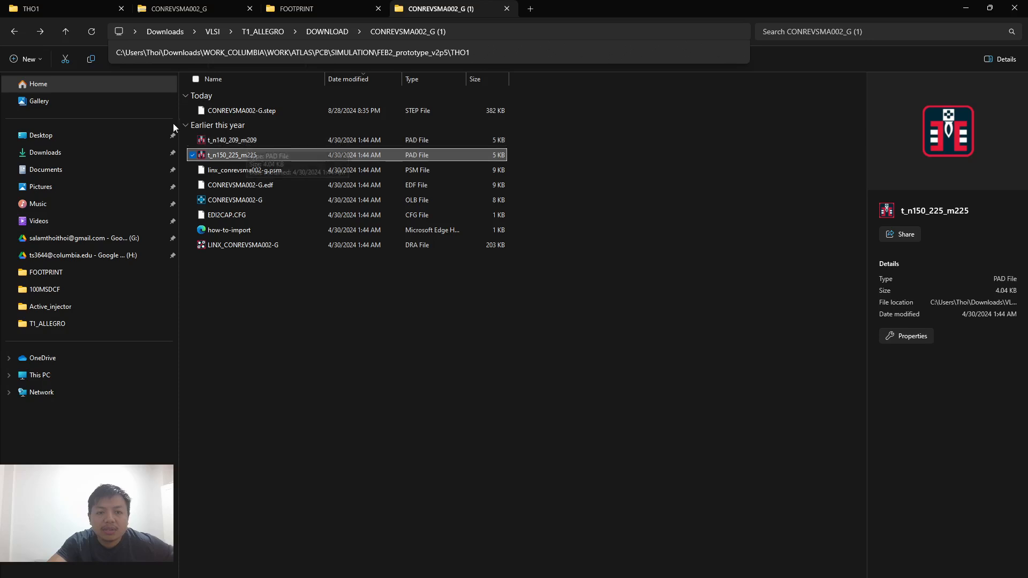
Step: Delete the pad files t_n140_209_m209 and t_n150_225_m225 from the PADS folder of T1_ALLEGRO
{"action": "left_click", "coordinate": [16, 32]}
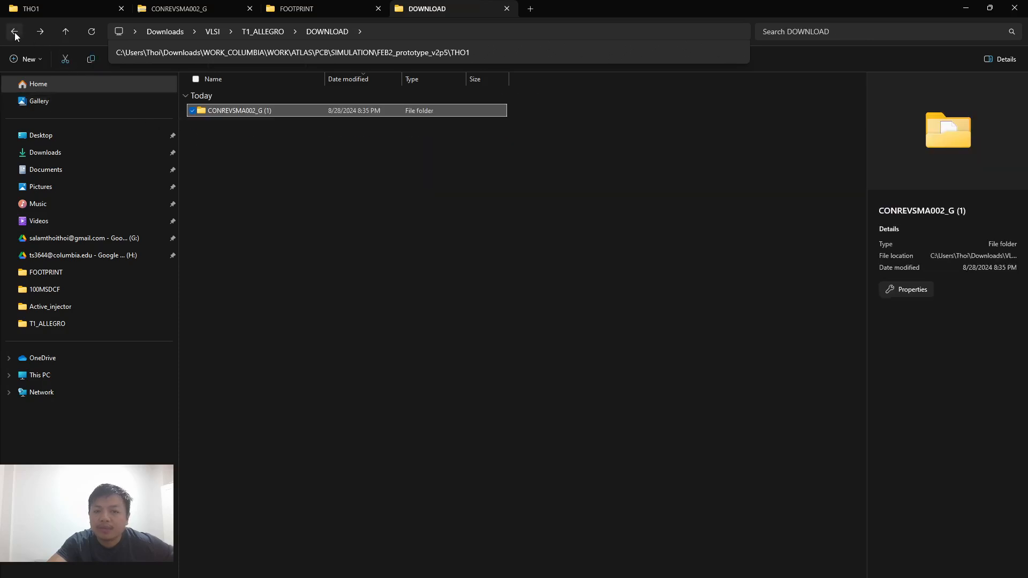
{"action": "left_click", "coordinate": [16, 32]}
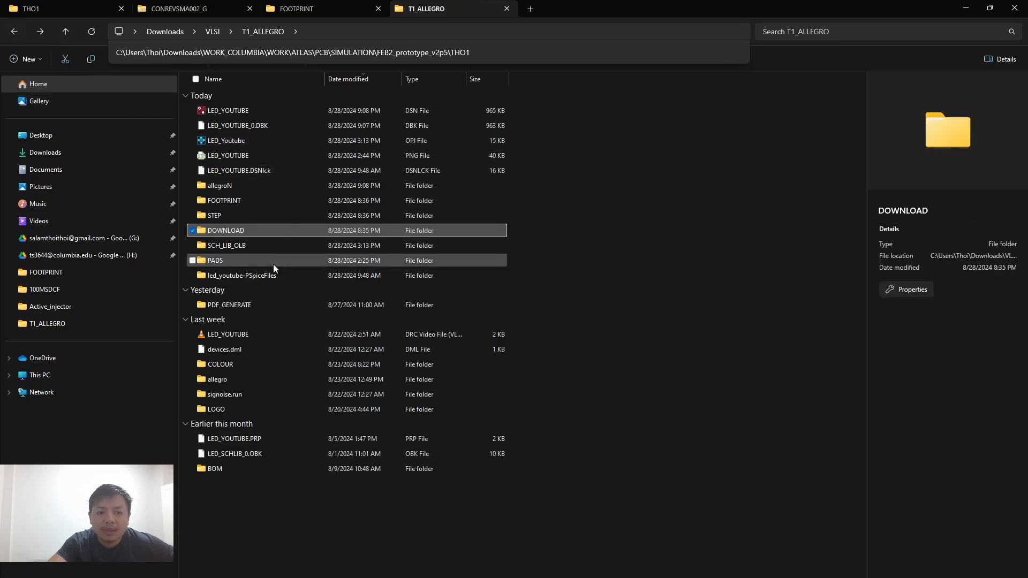
{"action": "double_click", "coordinate": [232, 260]}
{"action": "left_click", "coordinate": [253, 114]}
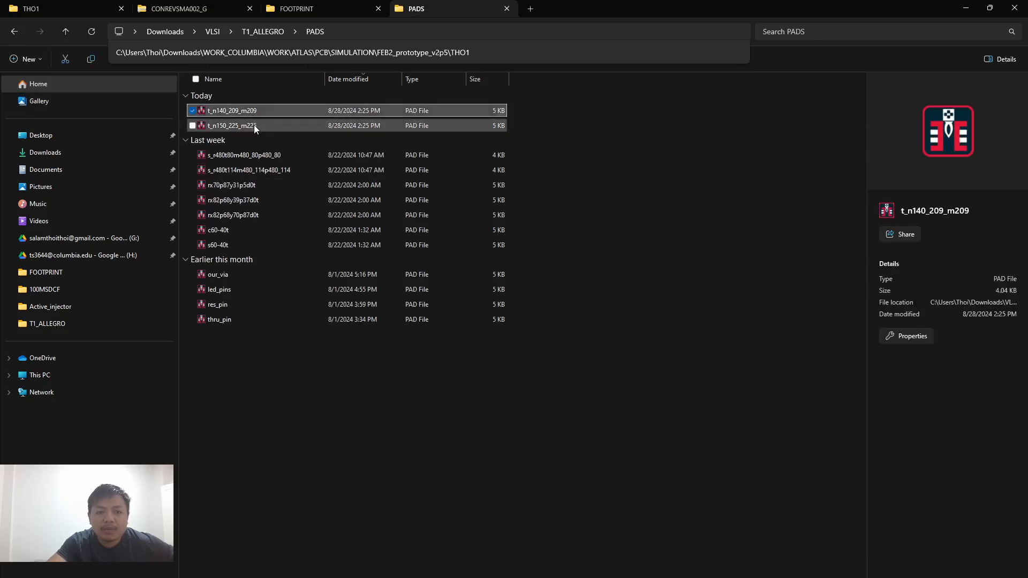
{"action": "left_click", "coordinate": [253, 124], "text": "shift"}
{"action": "key", "text": "Delete"}
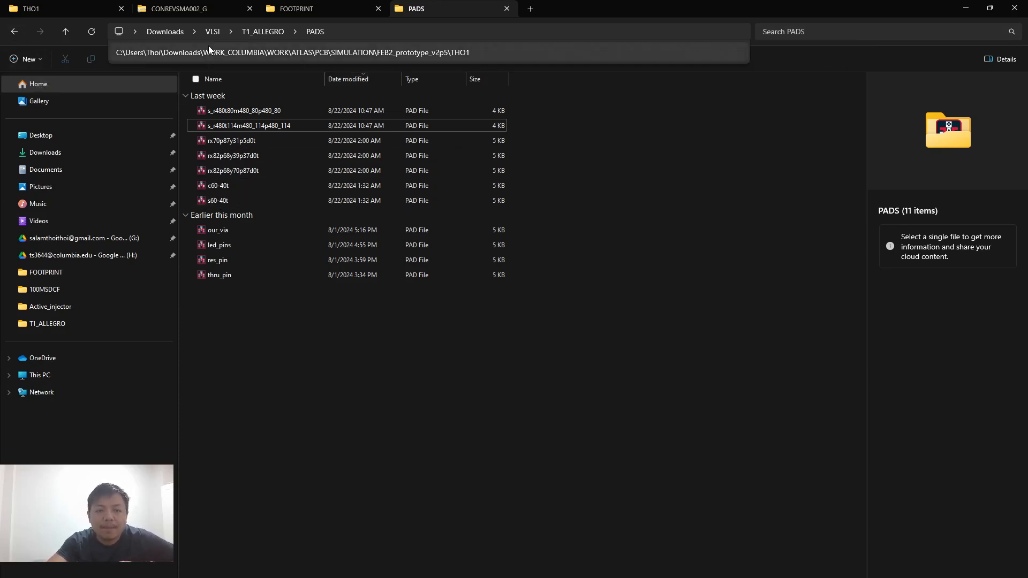
Step: Switch from File Explorer to the led_youtube.brd layout in Allegro and pick up connector J5 for placement
{"action": "left_click", "coordinate": [17, 34]}
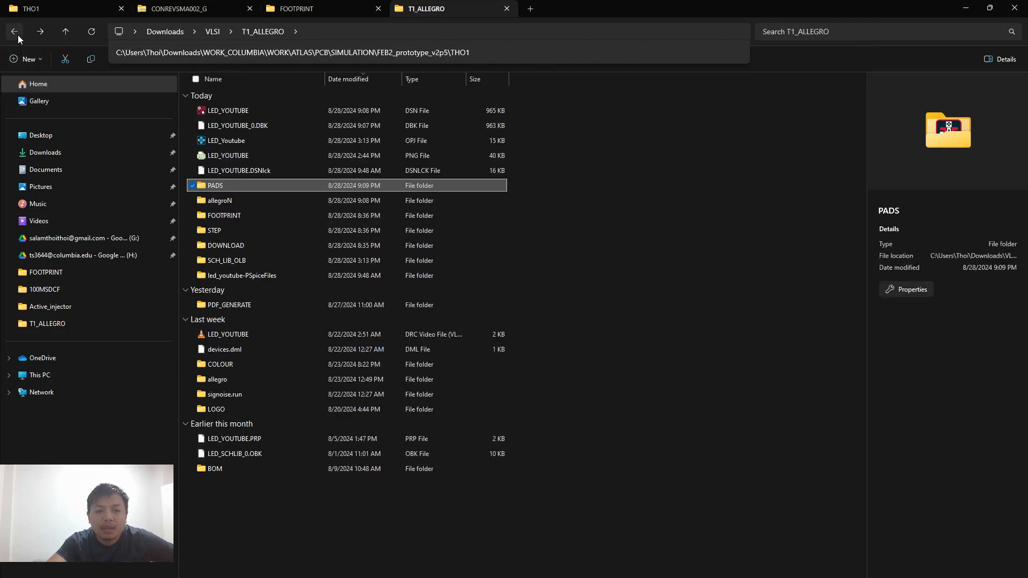
{"action": "left_click", "coordinate": [18, 34]}
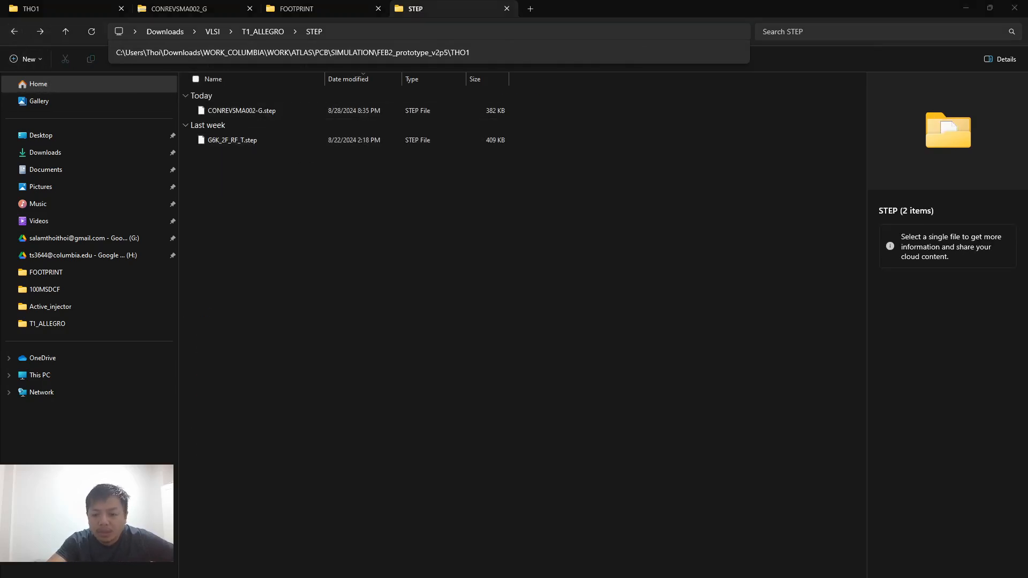
{"action": "mouse_move", "coordinate": [679, 576]}
{"action": "left_click", "coordinate": [796, 551]}
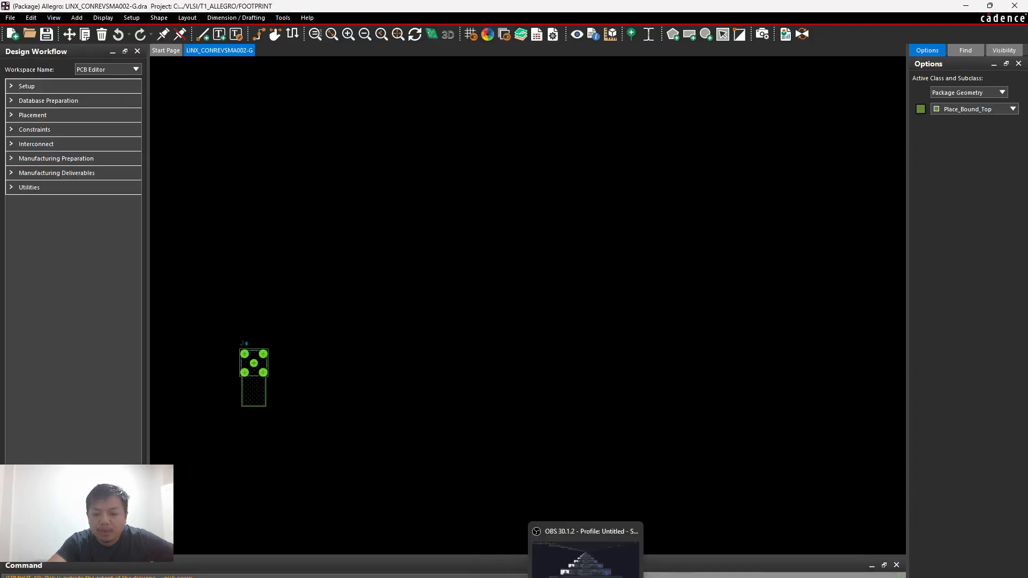
{"action": "mouse_move", "coordinate": [680, 576]}
{"action": "left_click", "coordinate": [680, 554]}
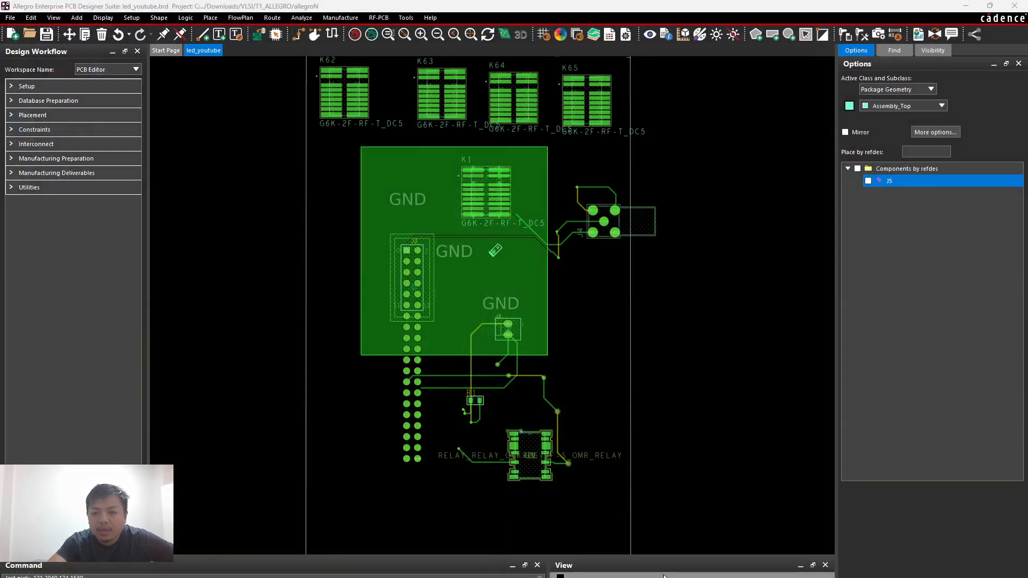
{"action": "left_click", "coordinate": [868, 182]}
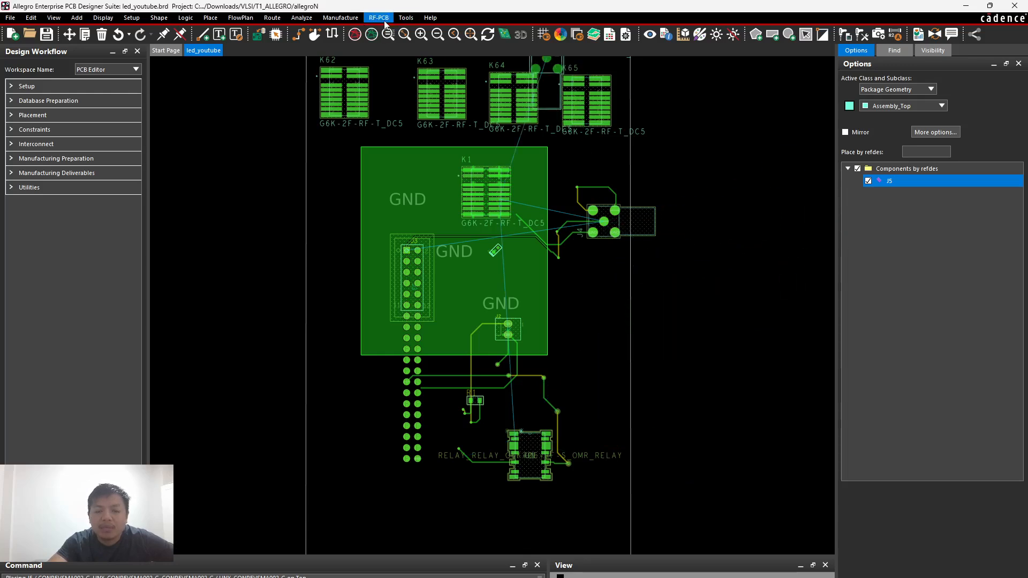
Step: Start modifying the design padstacks, check T_N150_225_M225 in the definitions and select T_N140_209_M209
{"action": "left_click", "coordinate": [339, 19]}
{"action": "mouse_move", "coordinate": [372, 20]}
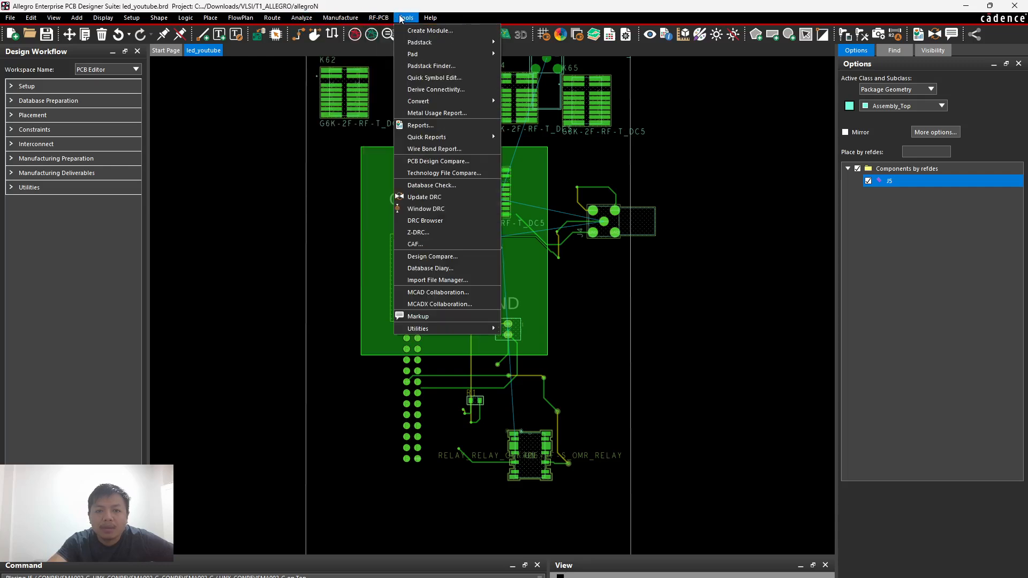
{"action": "mouse_move", "coordinate": [485, 44]}
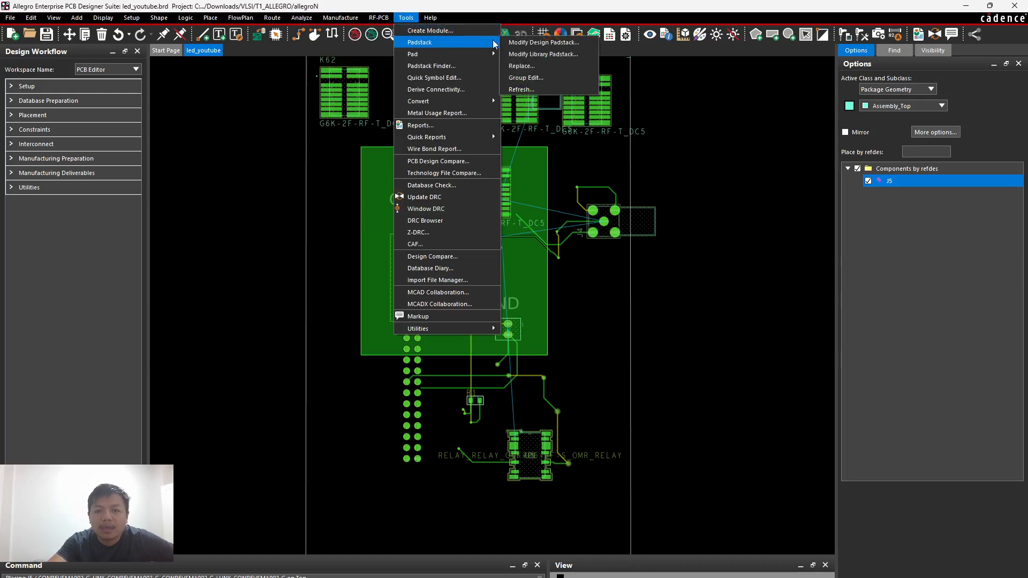
{"action": "left_click", "coordinate": [539, 45]}
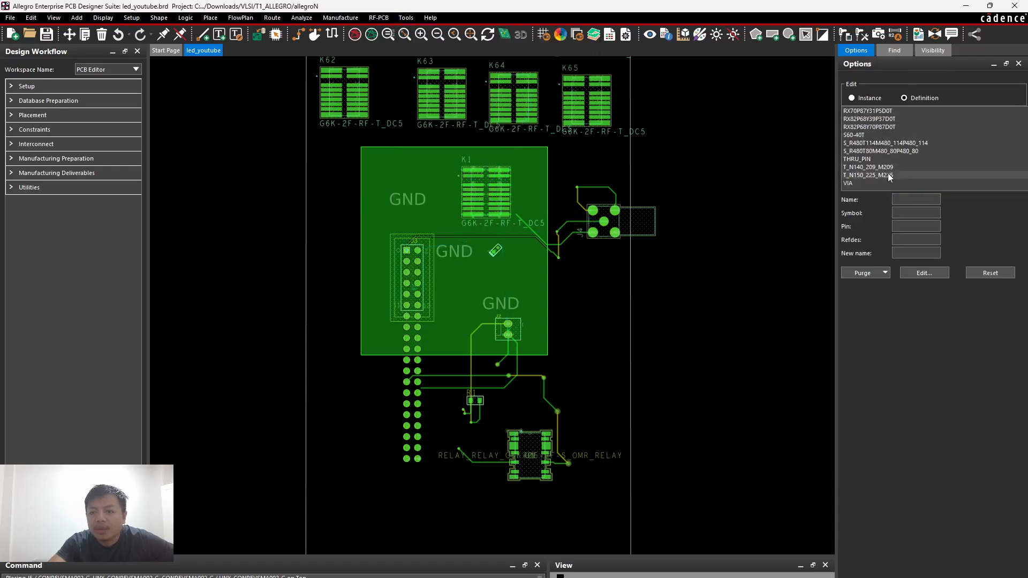
{"action": "left_click", "coordinate": [882, 167]}
{"action": "left_click", "coordinate": [882, 175]}
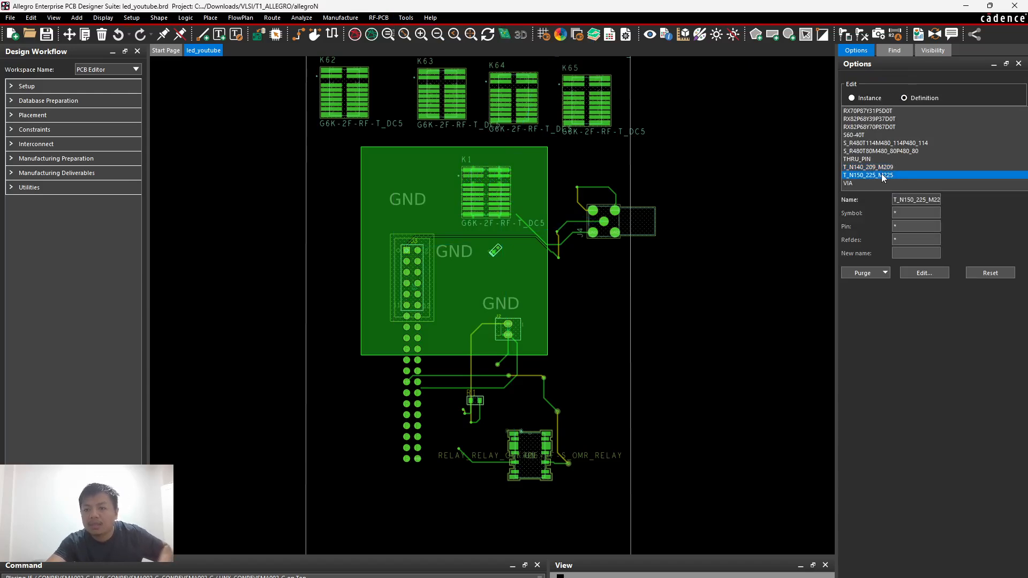
{"action": "left_click", "coordinate": [881, 168]}
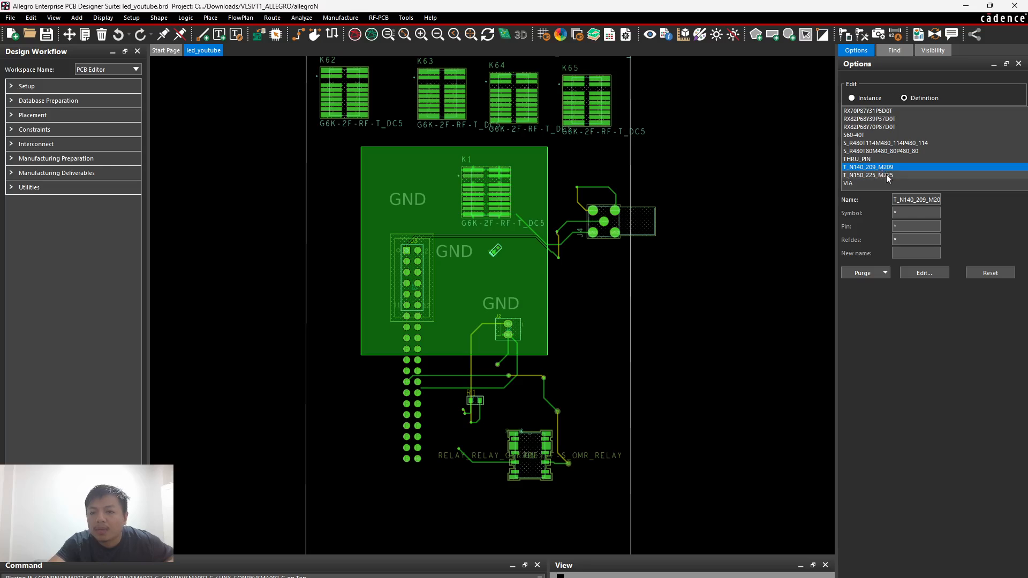
Step: Try to append "aa" to the name of padstack T_N140_209_M209, and select the original padstack definition again
{"action": "double_click", "coordinate": [934, 200]}
{"action": "left_click", "coordinate": [917, 201]}
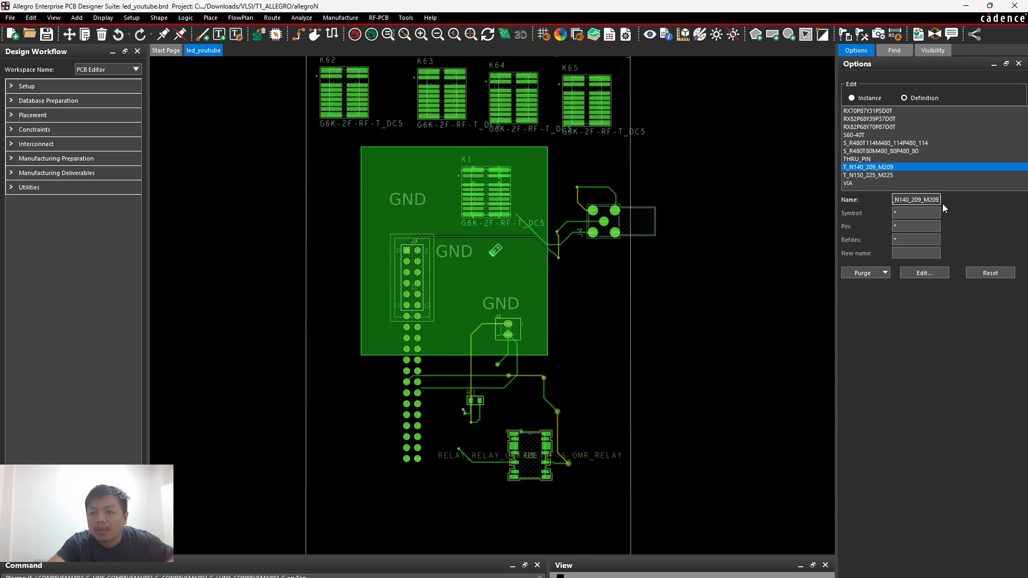
{"action": "type", "text": "aa"}
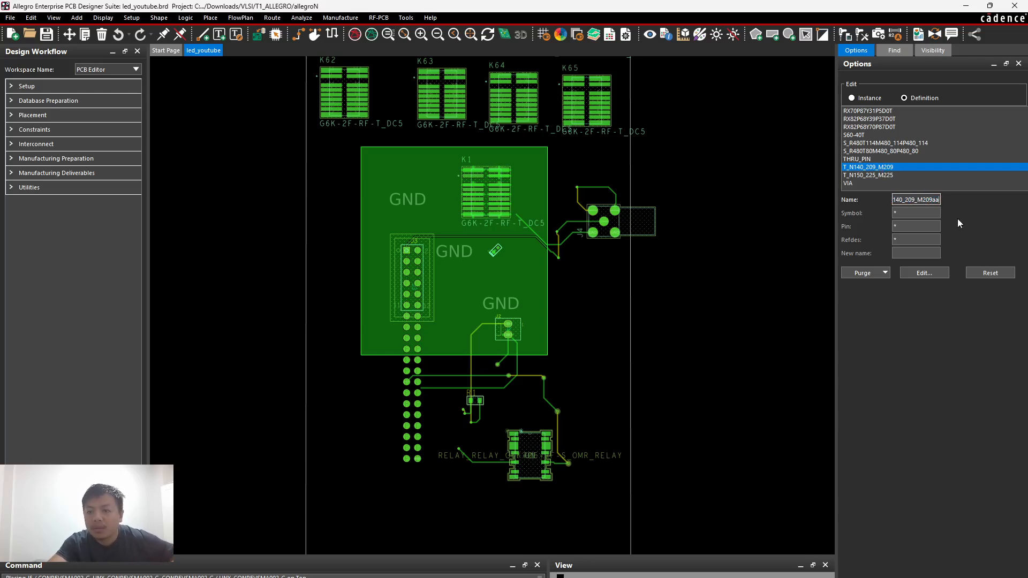
{"action": "key", "text": "Home"}
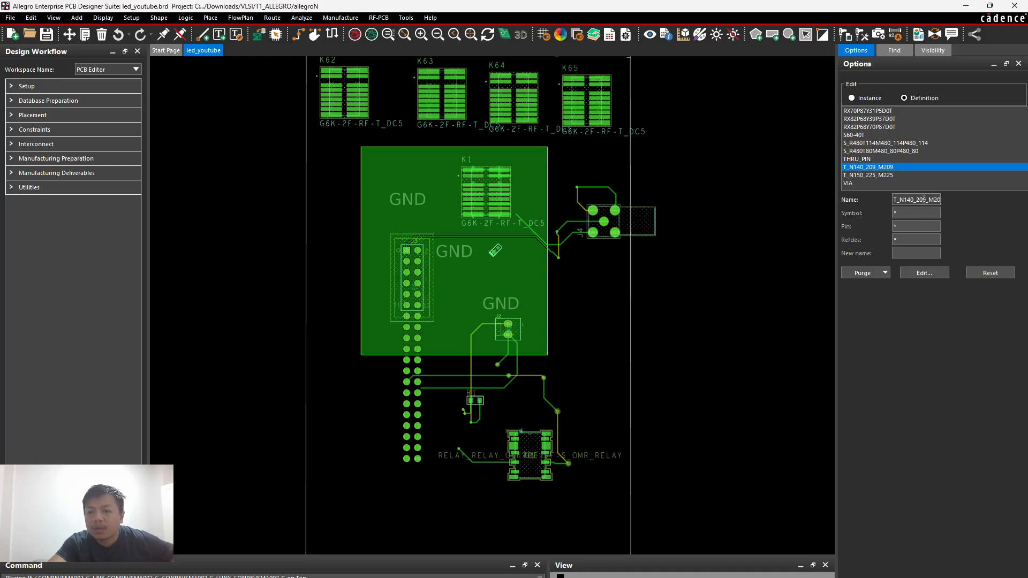
{"action": "double_click", "coordinate": [924, 199]}
{"action": "left_click", "coordinate": [959, 207]}
{"action": "left_click", "coordinate": [878, 166]}
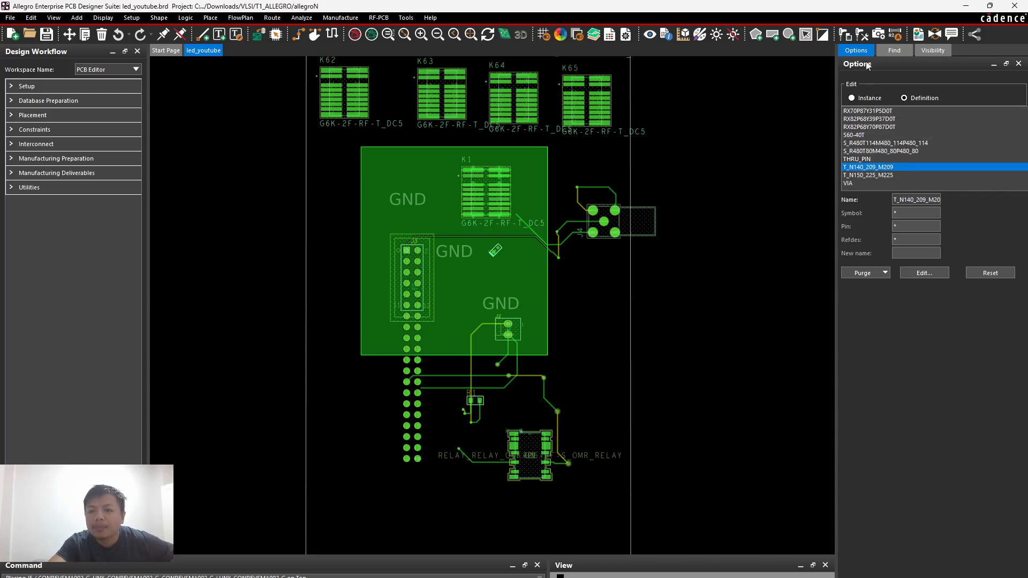
{"action": "left_click", "coordinate": [889, 50]}
{"action": "left_click", "coordinate": [856, 50]}
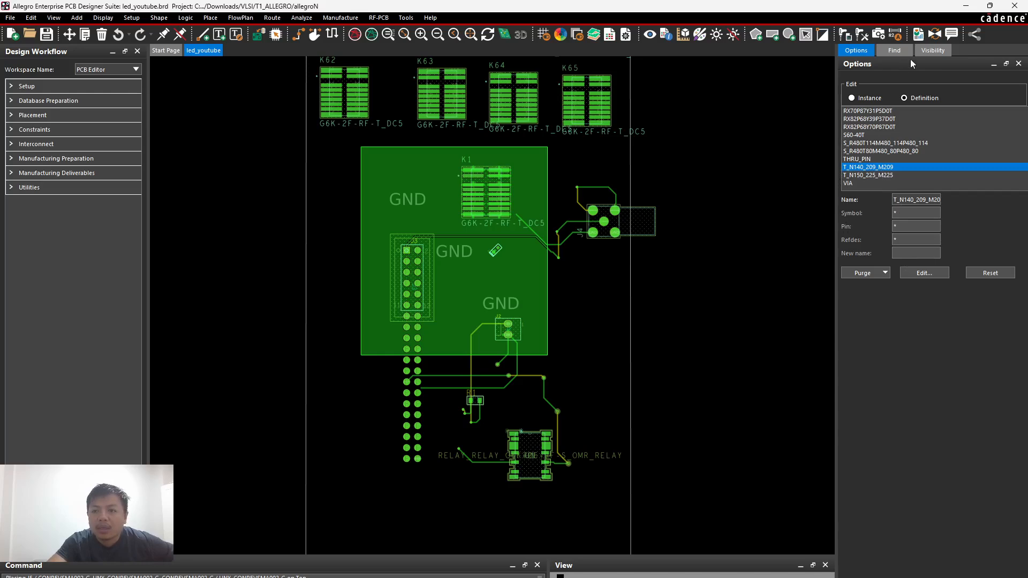
{"action": "left_click", "coordinate": [931, 50]}
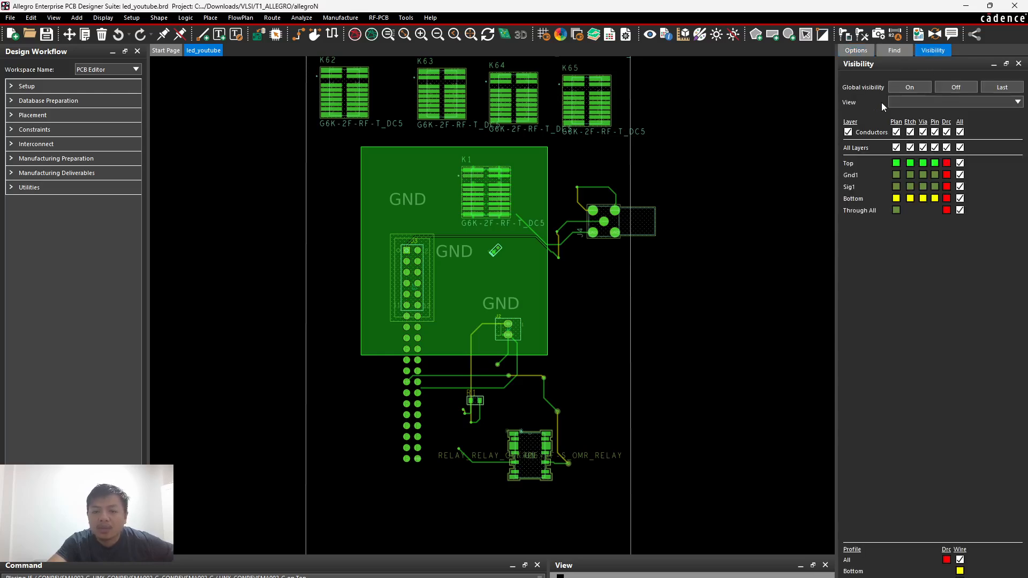
{"action": "left_click", "coordinate": [855, 51]}
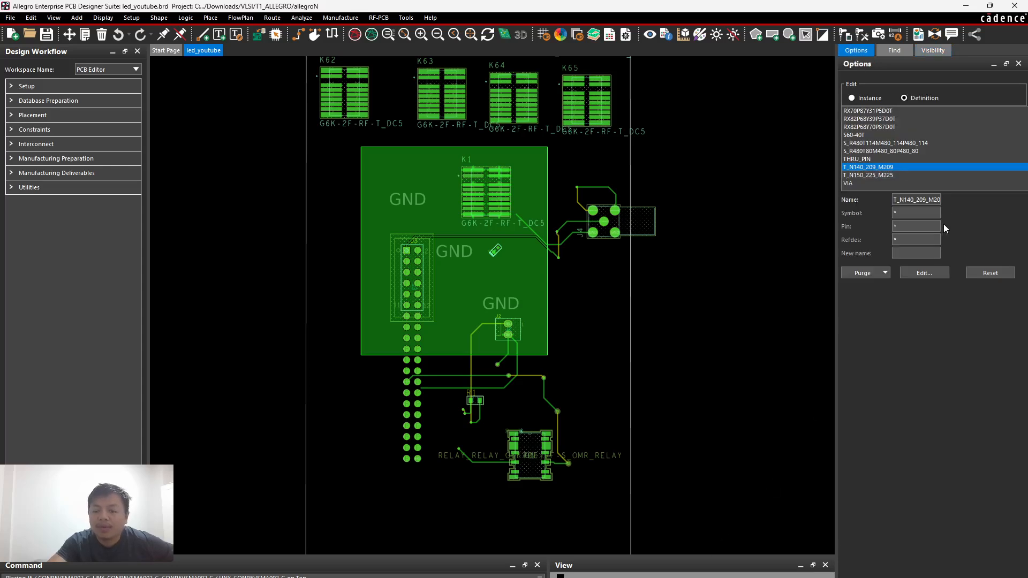
{"action": "left_click", "coordinate": [894, 52]}
{"action": "left_click", "coordinate": [933, 49]}
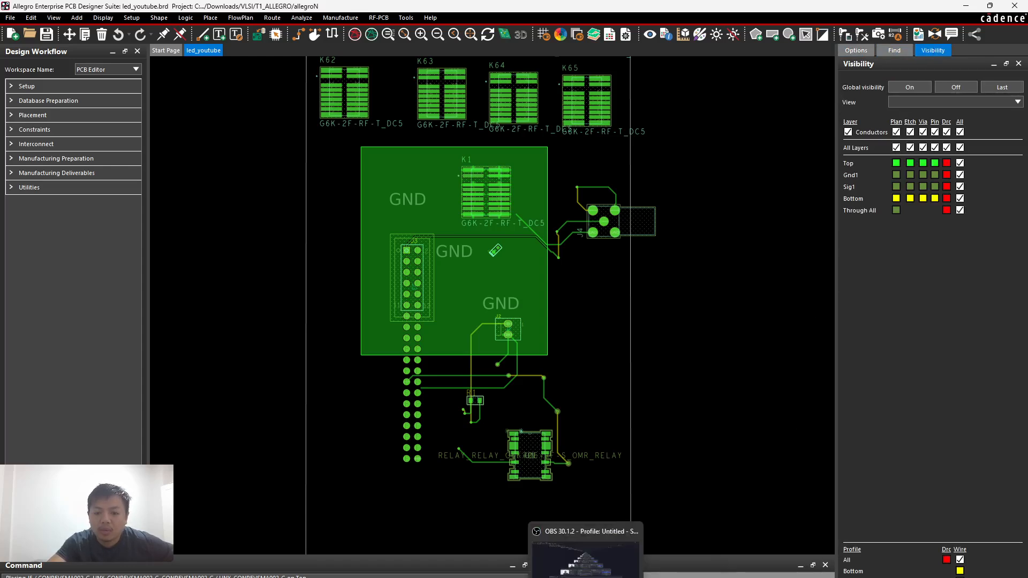
Step: Switch to the ATLAS_share.pptx presentation, add the bullets "Symbol create" and "link pad file" below a blank line, and return to the Allegro board
{"action": "mouse_move", "coordinate": [309, 571]}
{"action": "left_click", "coordinate": [230, 557]}
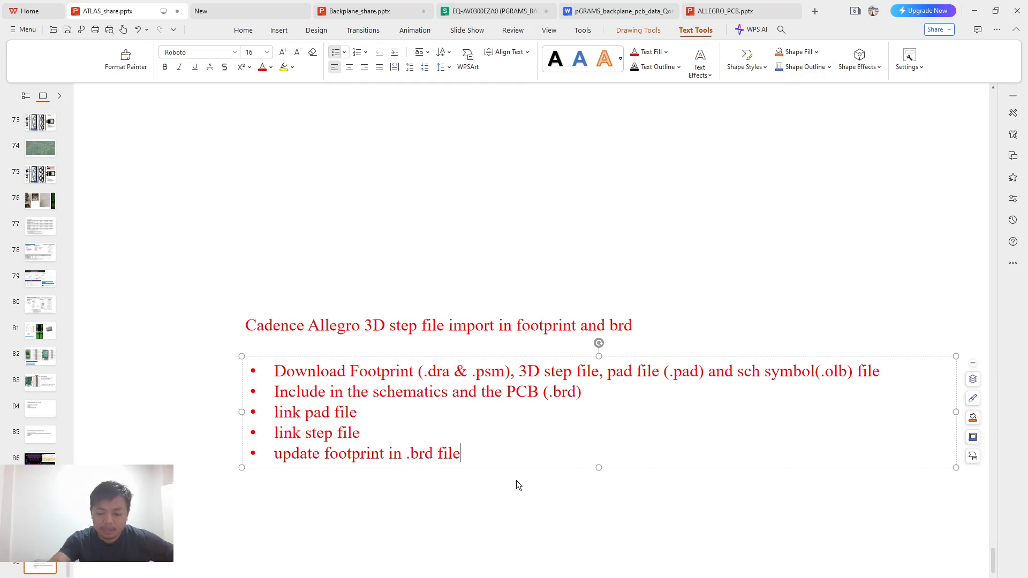
{"action": "key", "text": "Return"}
{"action": "key", "text": "Return"}
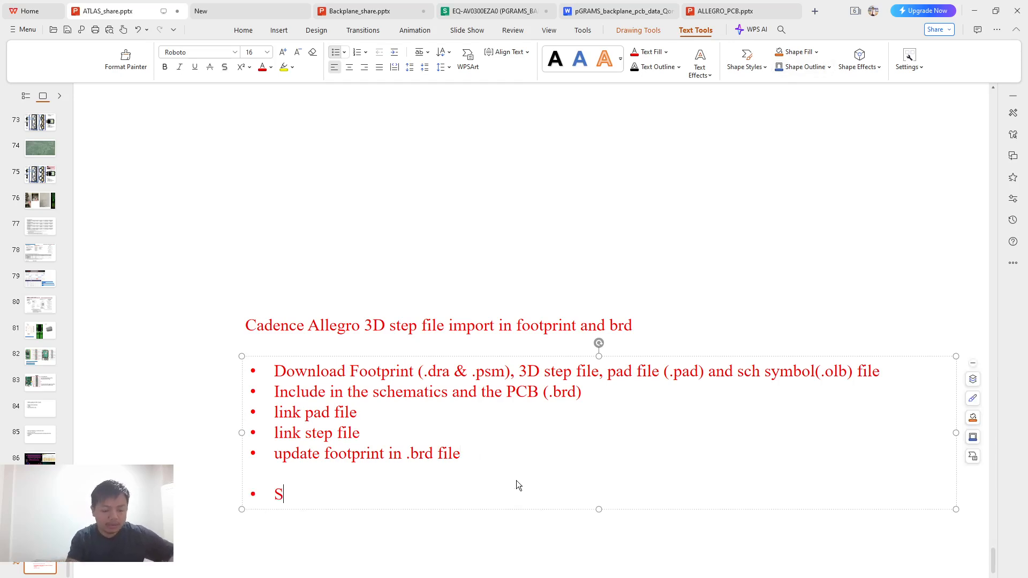
{"action": "type", "text": "Symbo"}
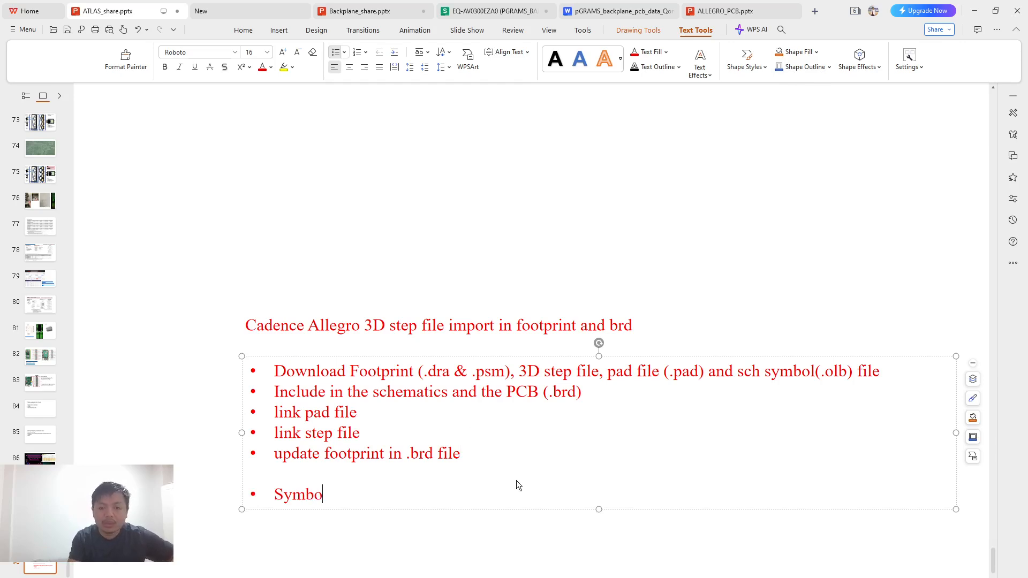
{"action": "type", "text": "l cre"}
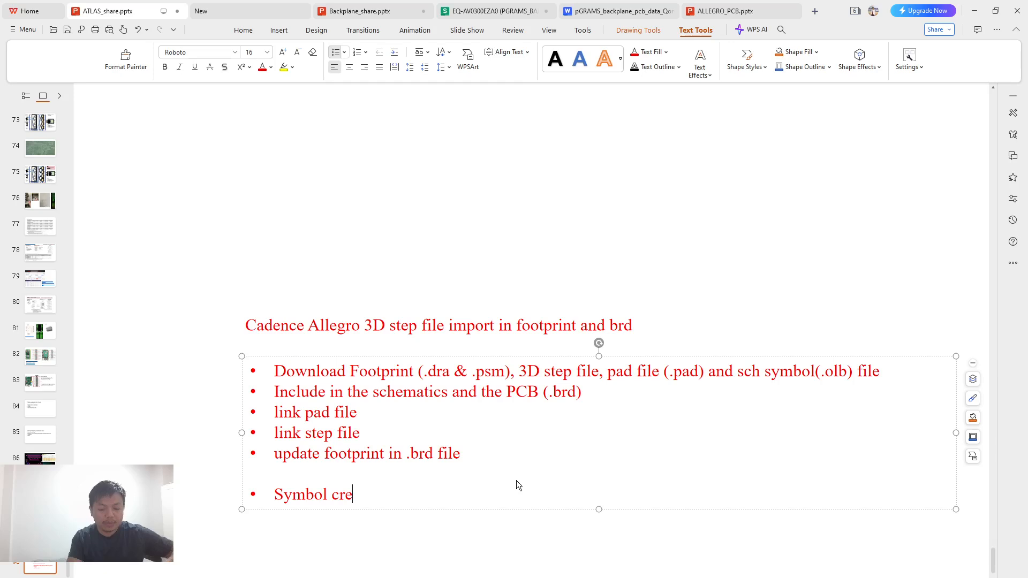
{"action": "type", "text": "ate"}
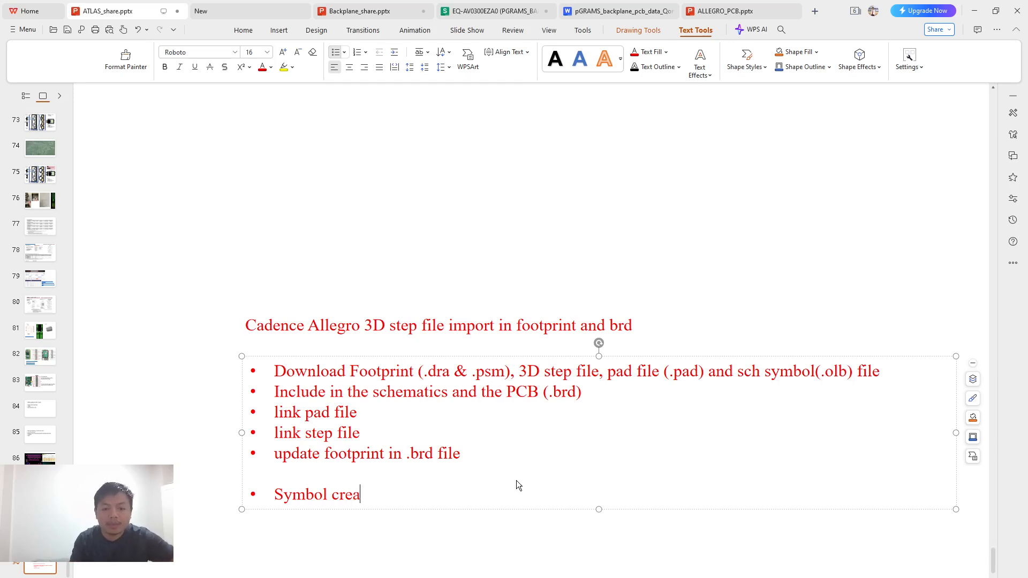
{"action": "key", "text": "Return"}
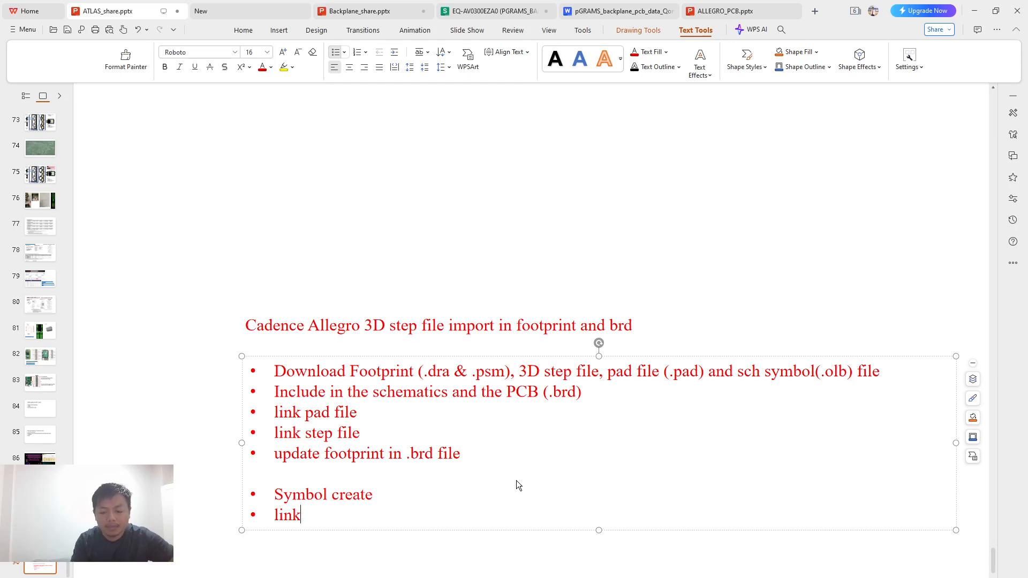
{"action": "type", "text": "link pad file"}
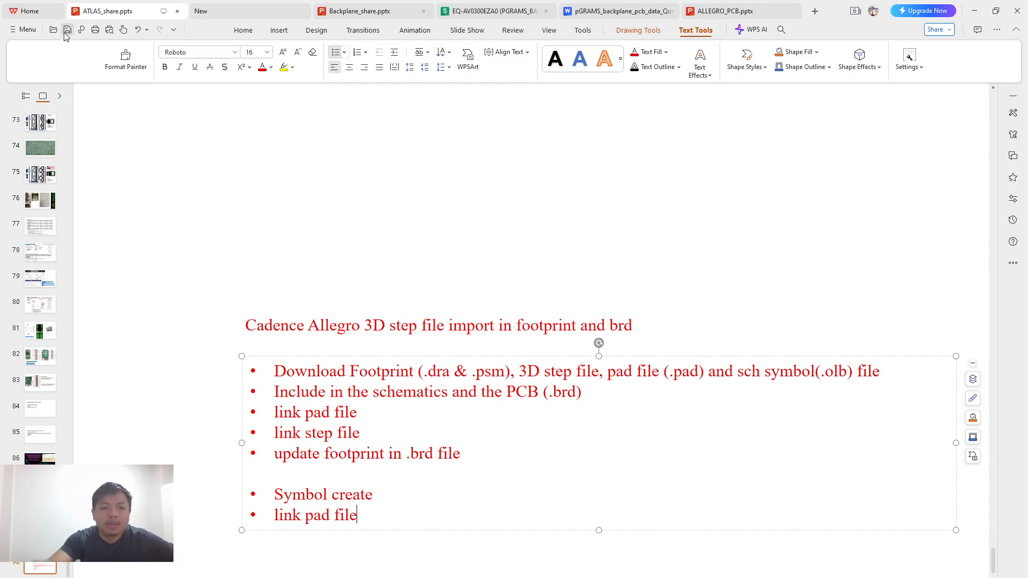
{"action": "left_click", "coordinate": [974, 11]}
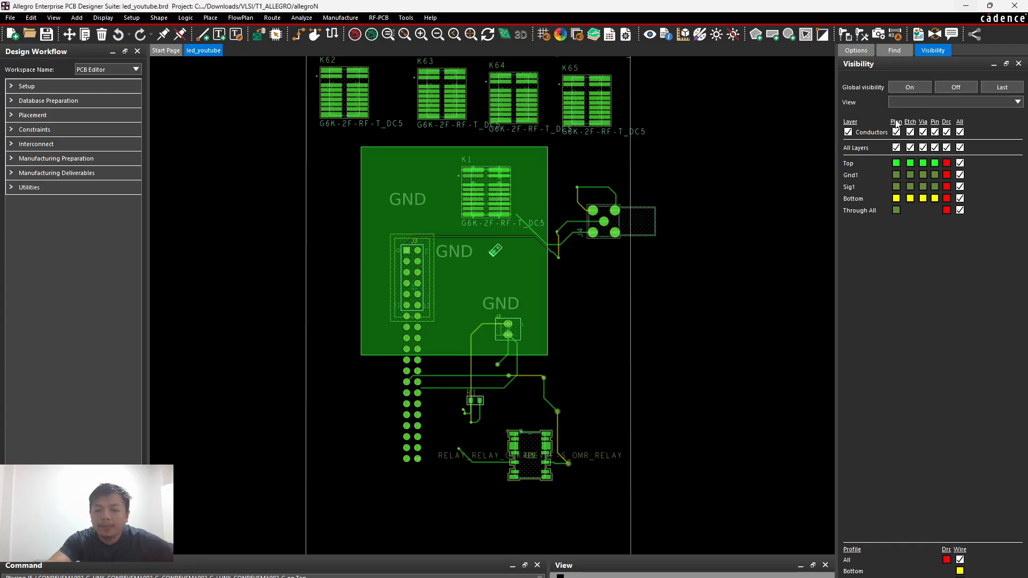
{"action": "left_click", "coordinate": [731, 291]}
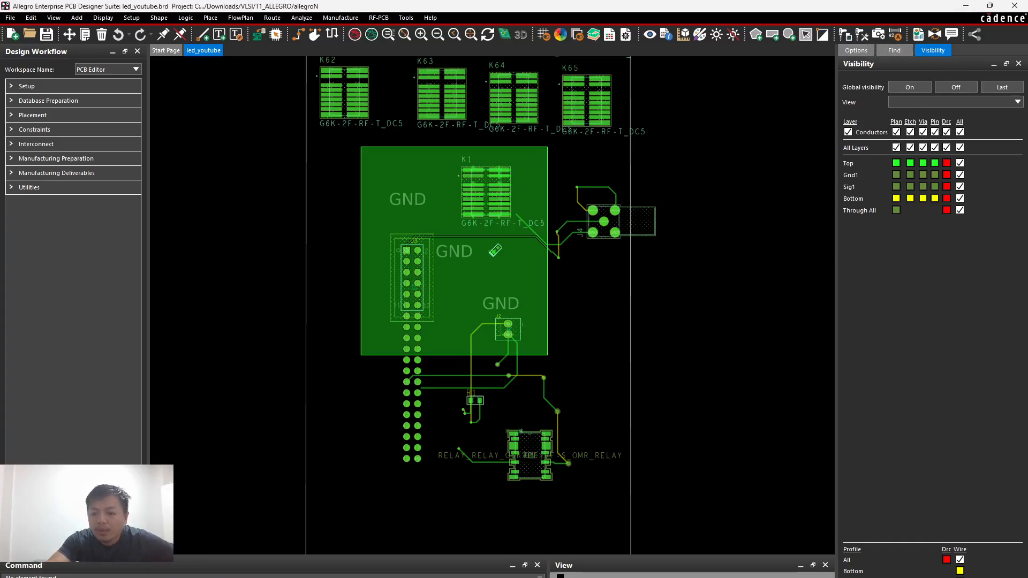
Step: Pick up component J5 for placement on the board and rotate it 90 degrees so its body points off the board
{"action": "right_click", "coordinate": [959, 508]}
{"action": "left_click", "coordinate": [967, 520]}
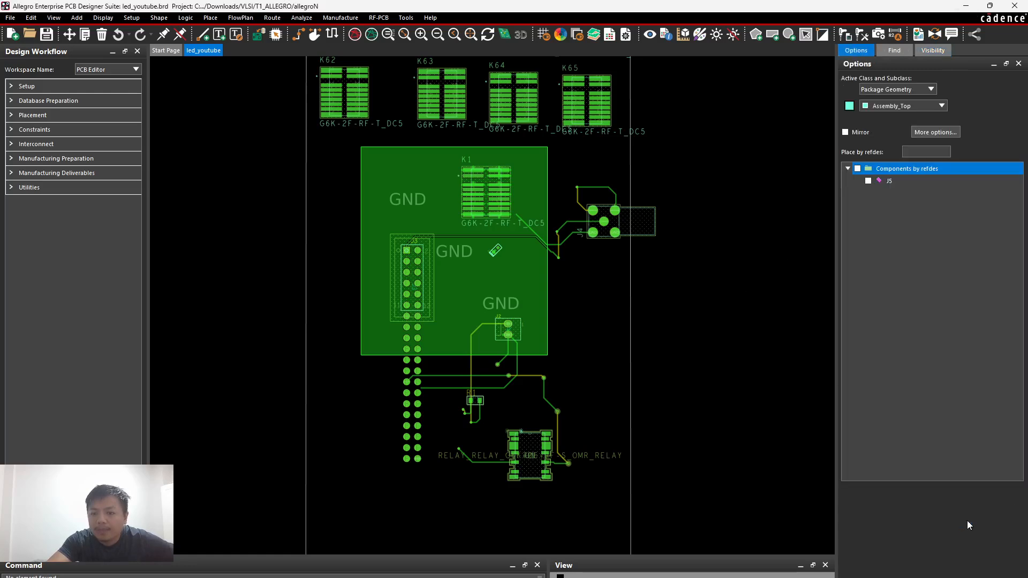
{"action": "left_click", "coordinate": [868, 180]}
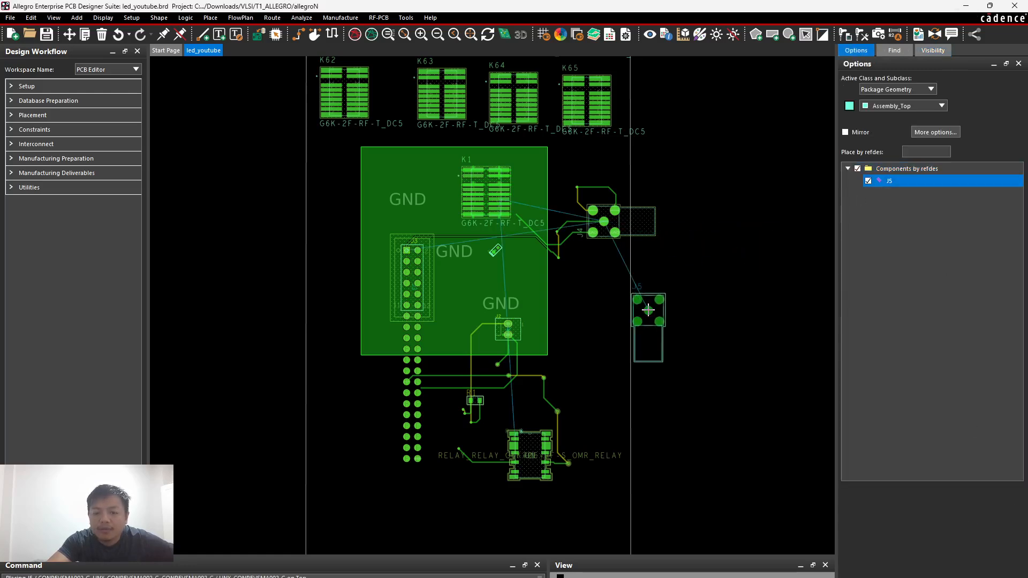
{"action": "right_click", "coordinate": [652, 298]}
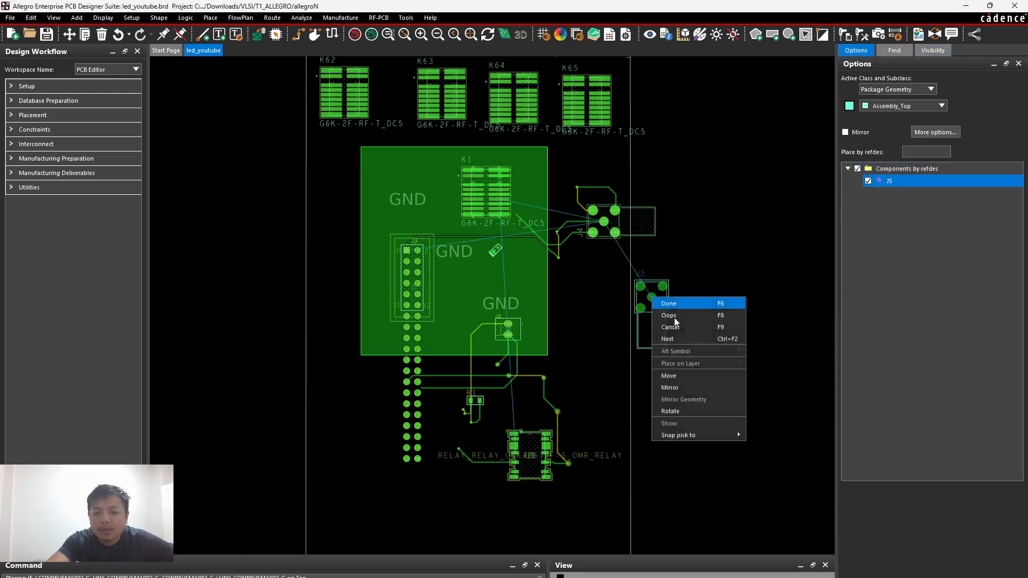
{"action": "left_click", "coordinate": [688, 411]}
{"action": "left_click", "coordinate": [653, 292]}
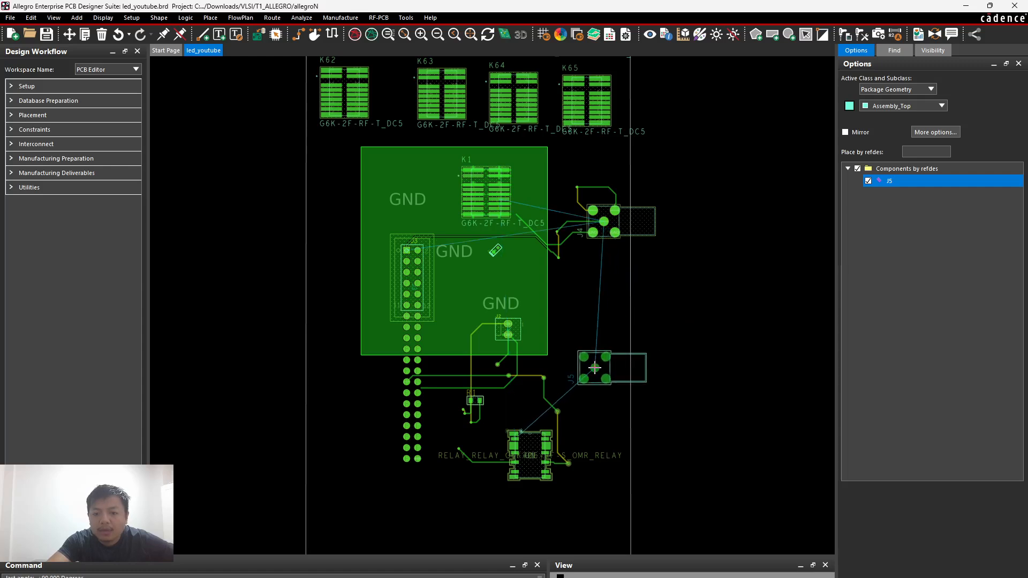
Step: Rotate J5 again through other orientations and settle on the one with its body pointing off the board
{"action": "right_click", "coordinate": [729, 282]}
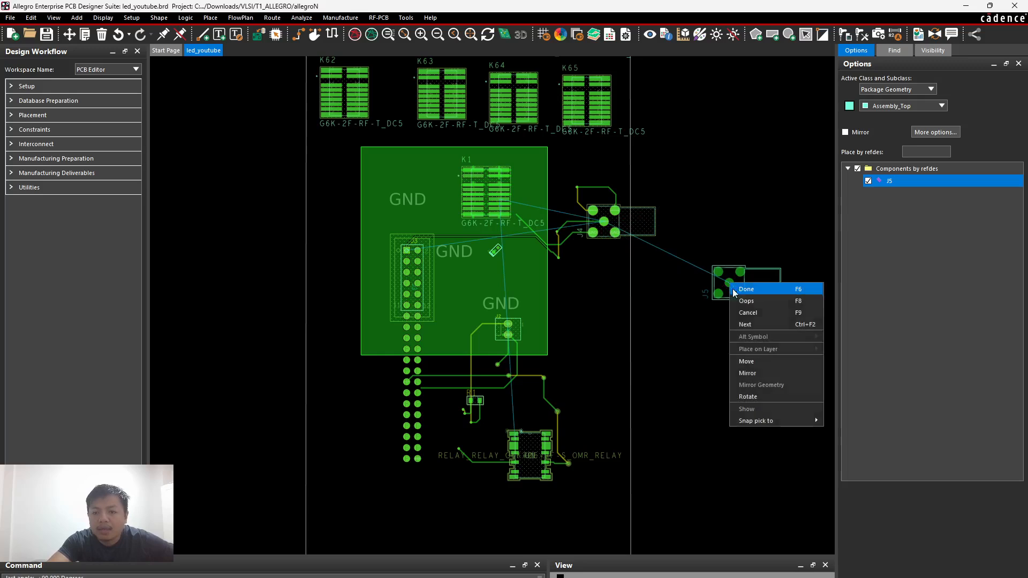
{"action": "left_click", "coordinate": [749, 395]}
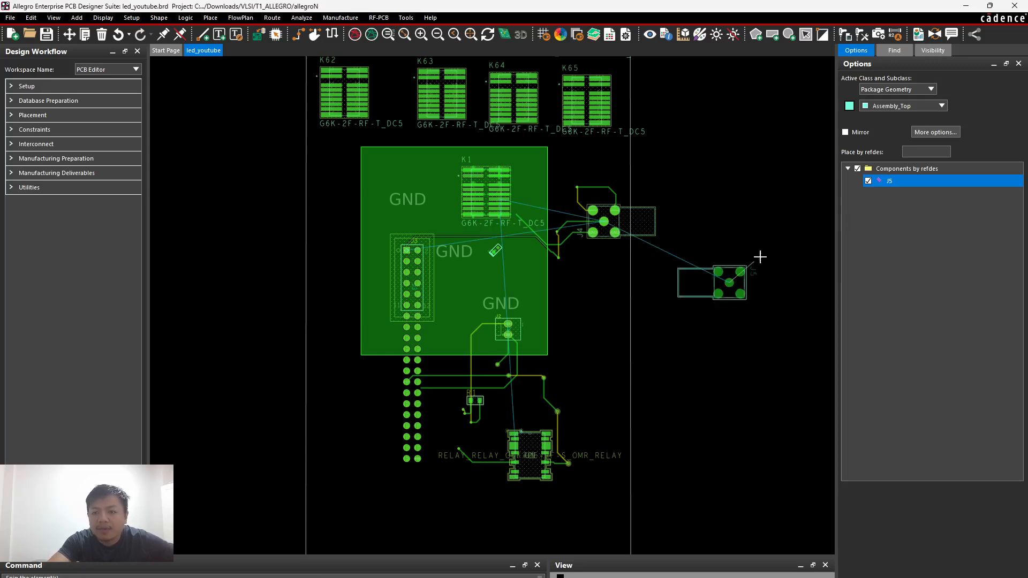
{"action": "left_click", "coordinate": [886, 50]}
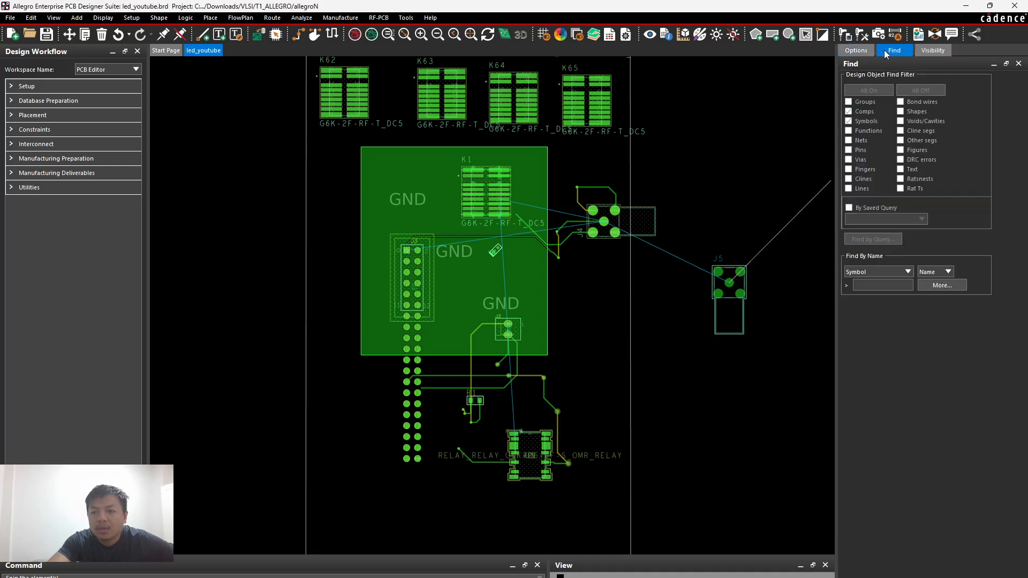
{"action": "left_click", "coordinate": [856, 50]}
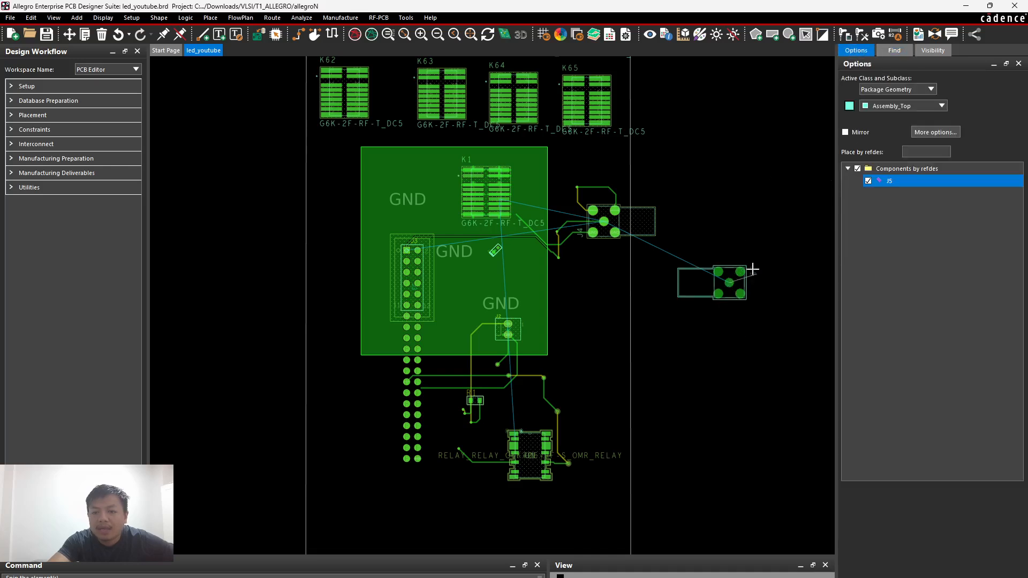
{"action": "left_click", "coordinate": [681, 296]}
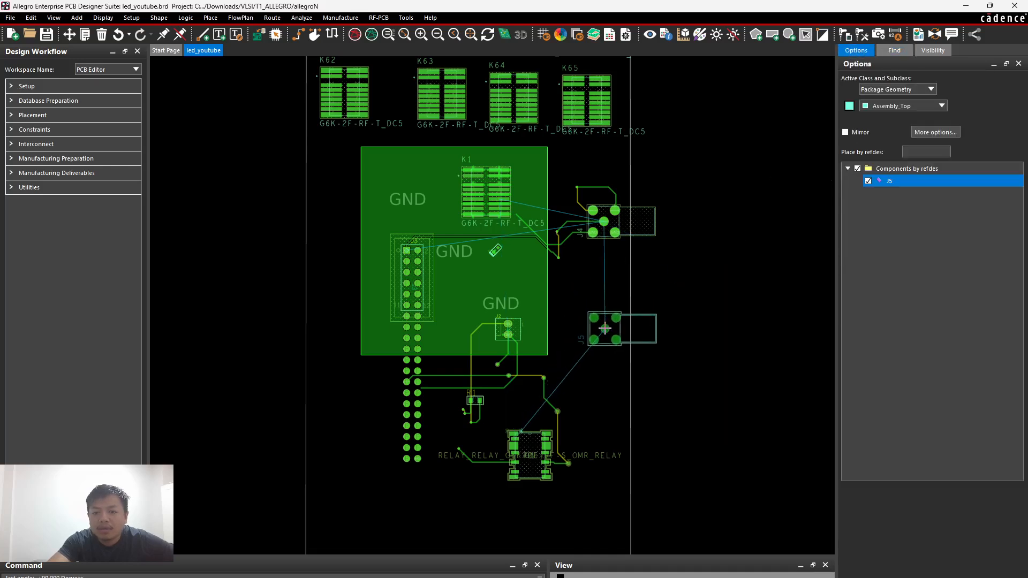
Step: Place J5 on the board edge directly below J4 and finish the placement
{"action": "left_click", "coordinate": [591, 329]}
{"action": "right_click", "coordinate": [718, 326]}
{"action": "left_click", "coordinate": [727, 287]}
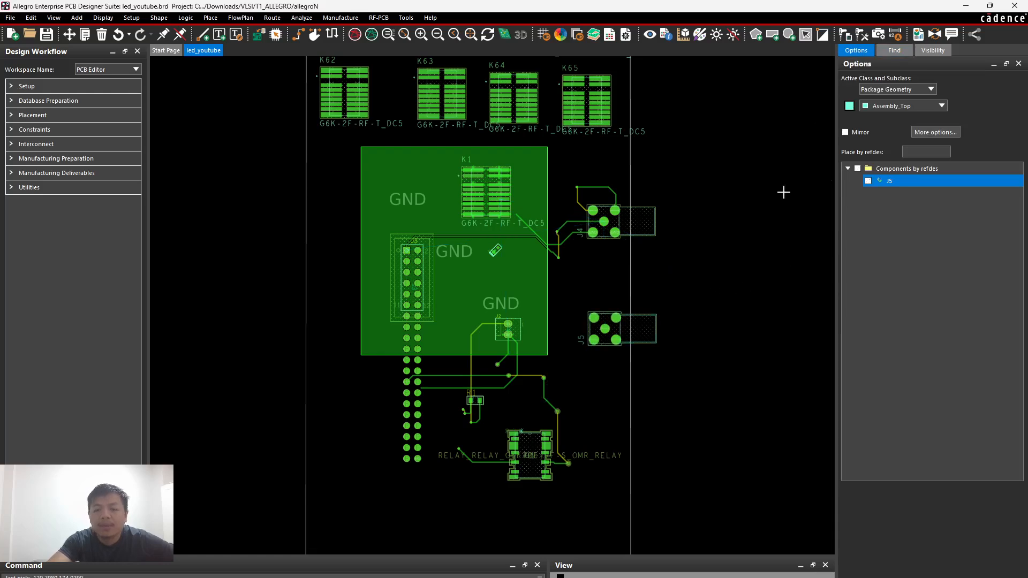
Step: Show the ratsnest lines of the whole board, hide them again and check the placed J5
{"action": "left_click", "coordinate": [371, 34]}
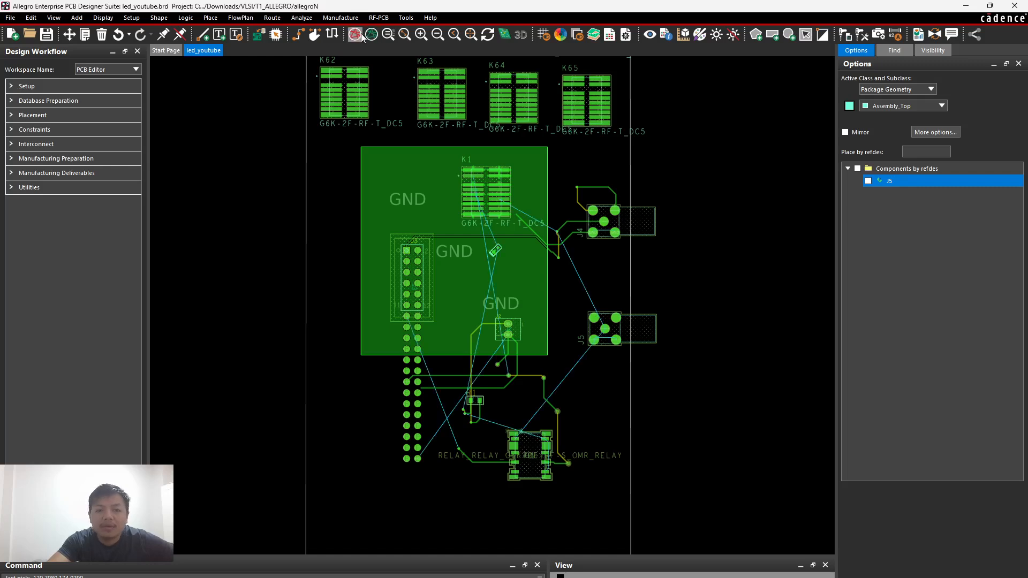
{"action": "left_click", "coordinate": [360, 33]}
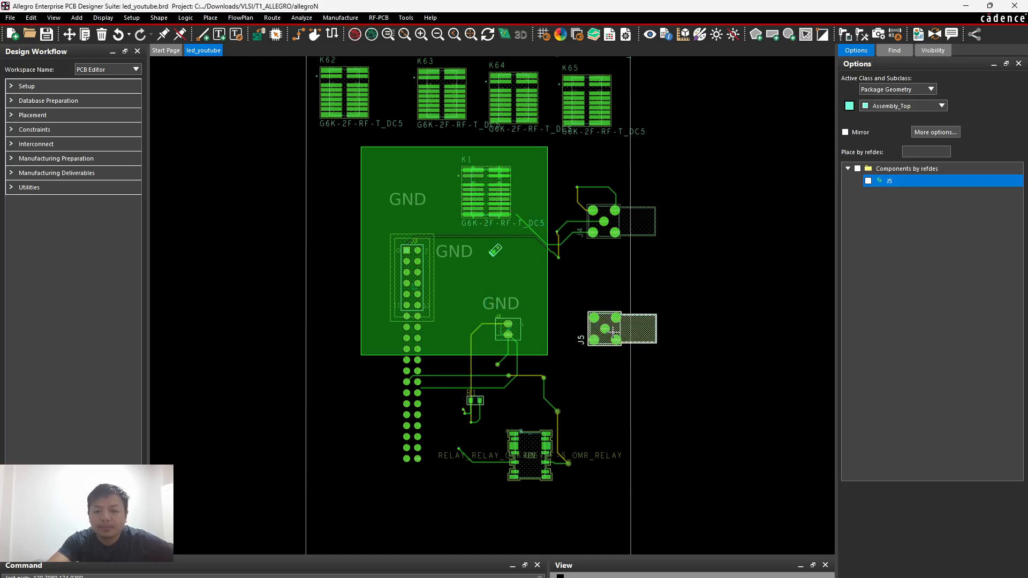
{"action": "scroll", "coordinate": [616, 335], "scroll_direction": "up", "scroll_amount": 2}
{"action": "scroll", "coordinate": [616, 334], "scroll_direction": "down", "scroll_amount": 2}
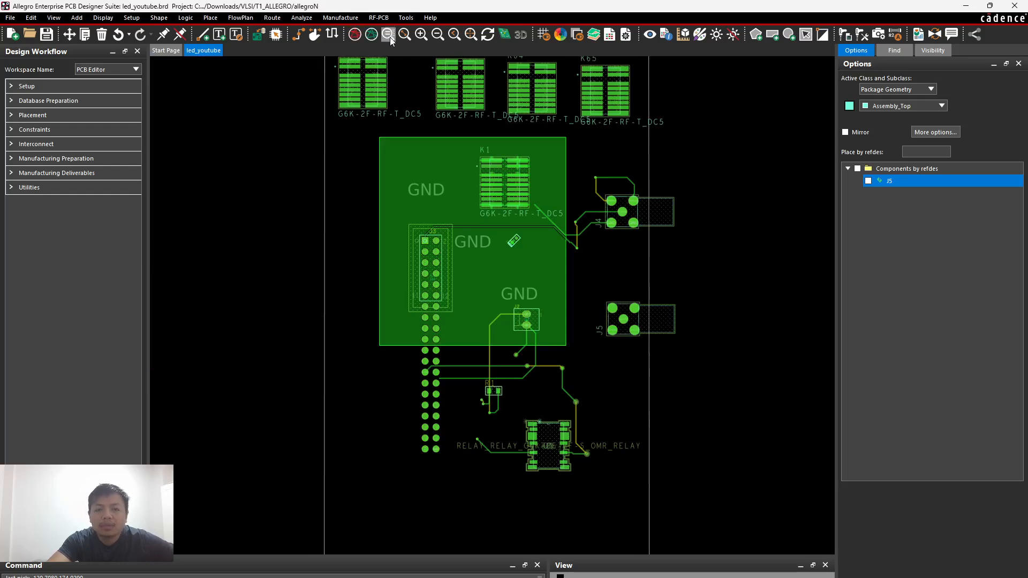
Step: Generate the 3D view of the board with all layers and objects, and inspect connectors J4 and J5 from several angles
{"action": "left_click", "coordinate": [504, 35]}
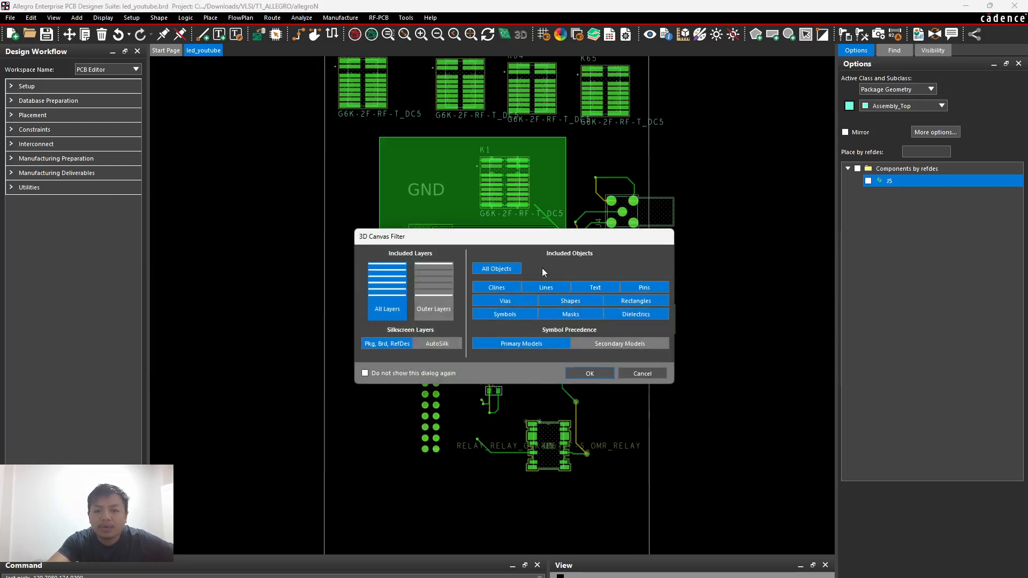
{"action": "left_click", "coordinate": [591, 373]}
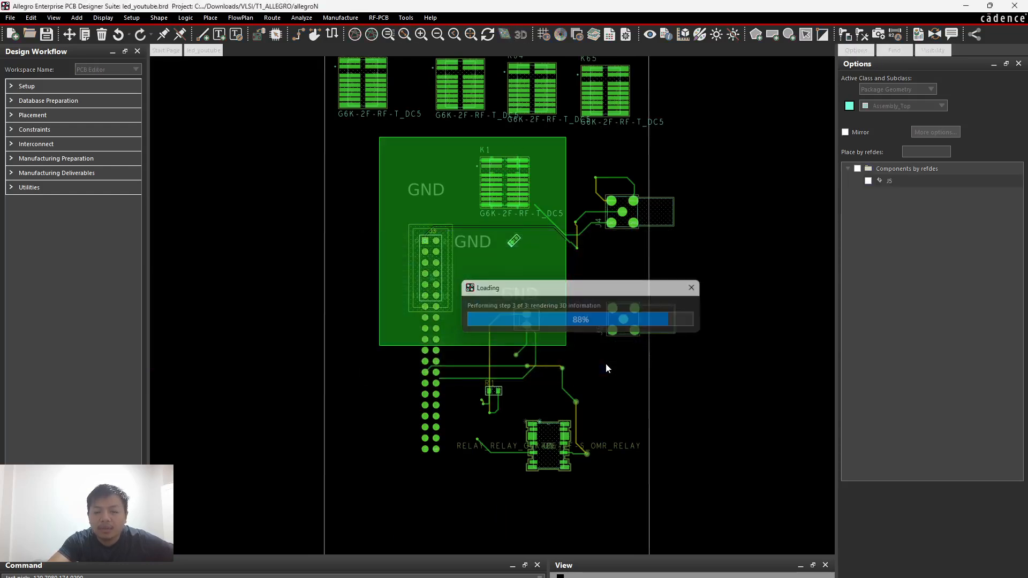
{"action": "scroll", "coordinate": [510, 319], "scroll_direction": "up", "scroll_amount": 3}
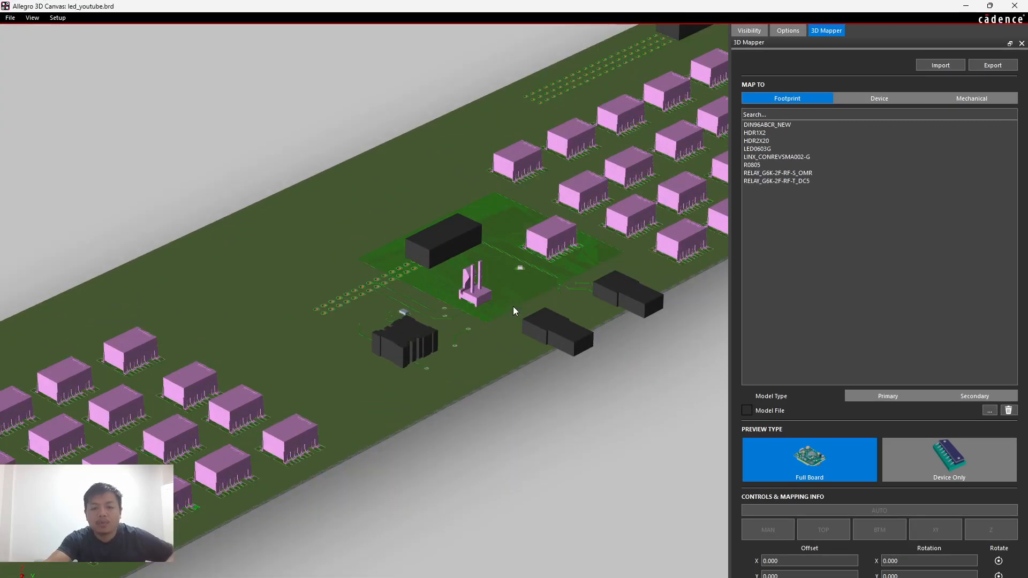
{"action": "middle_click_drag", "start_coordinate": [526, 310], "coordinate": [420, 328]}
{"action": "scroll", "coordinate": [505, 324], "scroll_direction": "up", "scroll_amount": 3}
{"action": "middle_click_drag", "start_coordinate": [557, 356], "coordinate": [480, 386], "text": "shift"}
{"action": "middle_click_drag", "start_coordinate": [537, 408], "coordinate": [405, 423]}
{"action": "scroll", "coordinate": [273, 326], "scroll_direction": "down", "scroll_amount": 5}
{"action": "scroll", "coordinate": [423, 399], "scroll_direction": "up", "scroll_amount": 4}
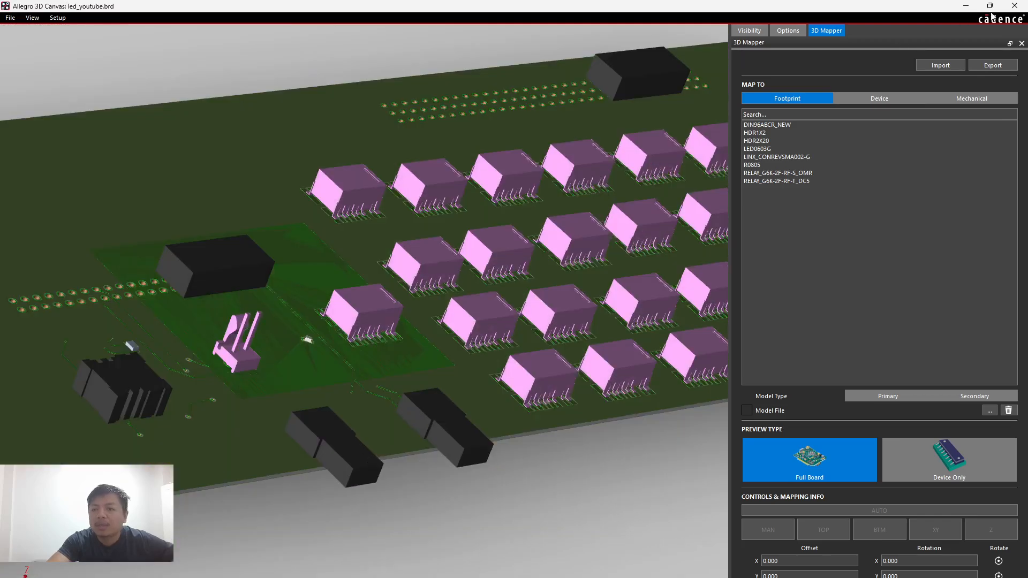
Step: Close the 3D view and save the board, overwriting led_youtube.brd
{"action": "left_click", "coordinate": [1015, 6]}
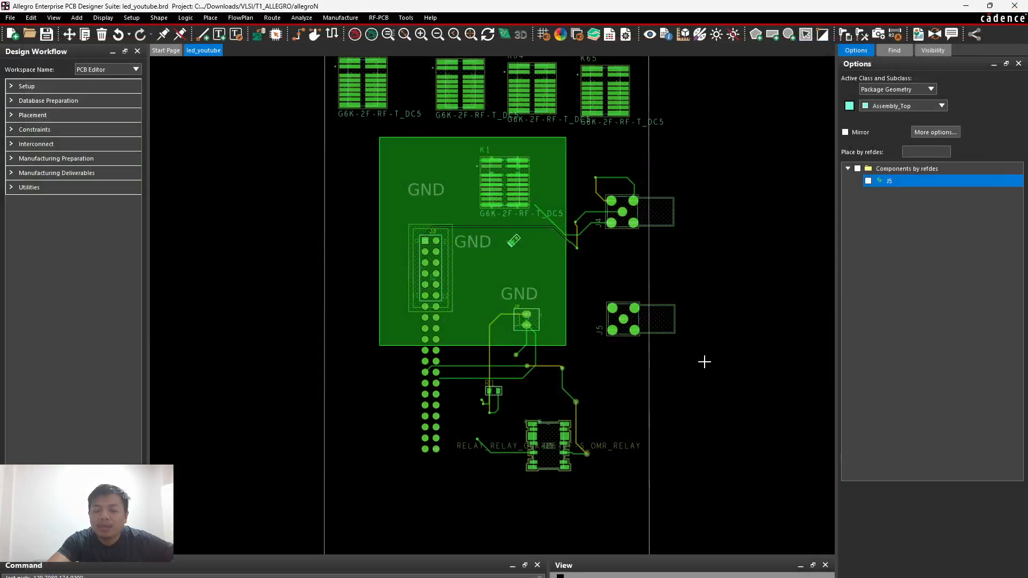
{"action": "left_click", "coordinate": [46, 34]}
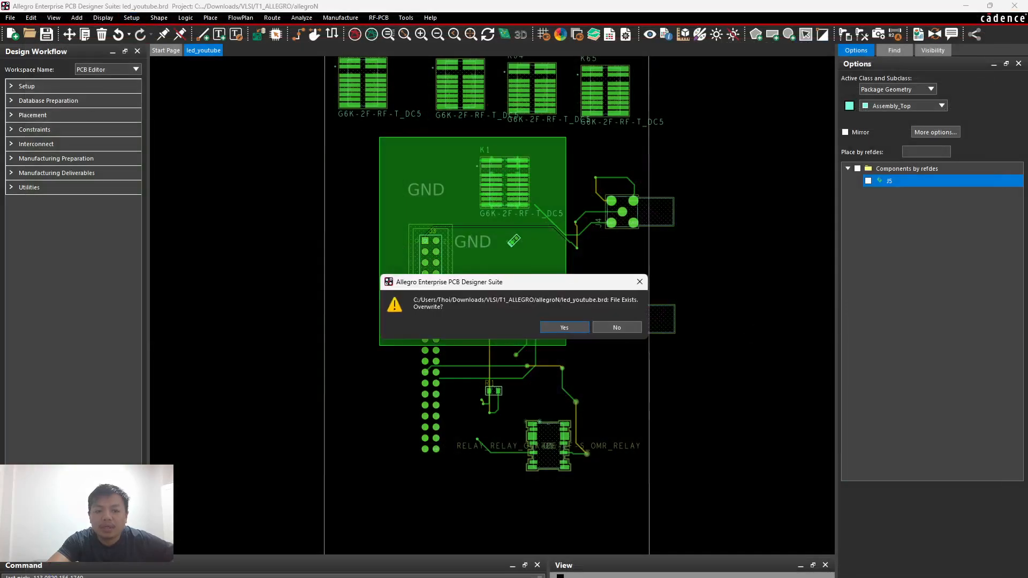
{"action": "left_click", "coordinate": [564, 327]}
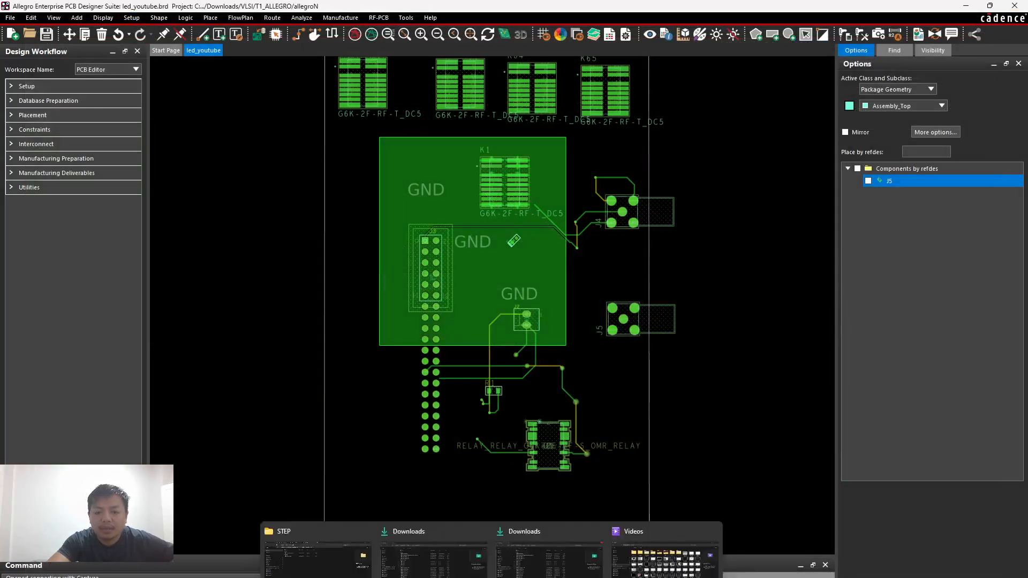
Step: In File Explorer, copy t_n140_209_m209 and t_n150_225_m225 from the CONREVSMA002_G (1) folder inside DOWNLOAD
{"action": "left_click", "coordinate": [278, 542]}
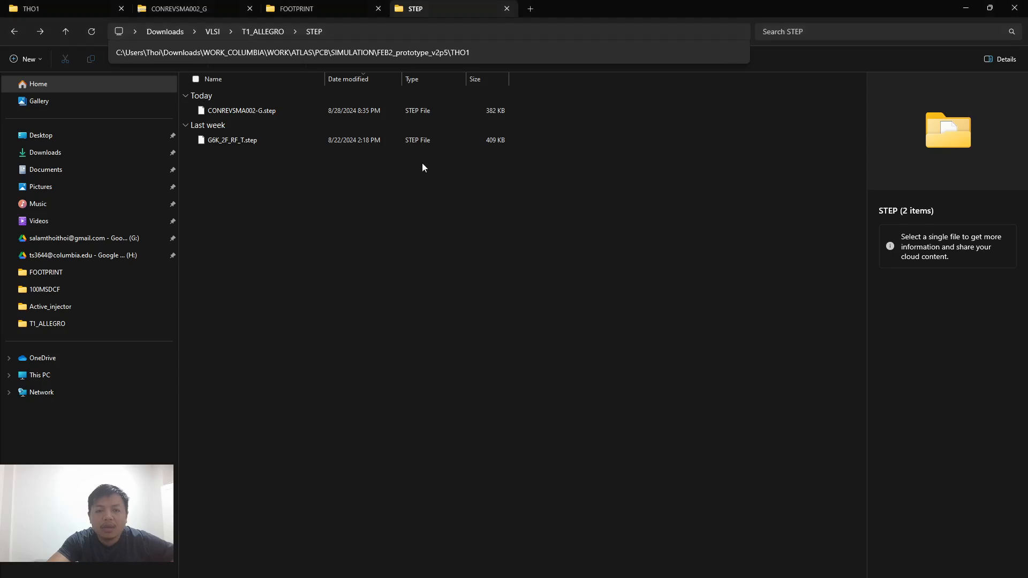
{"action": "left_click", "coordinate": [261, 32]}
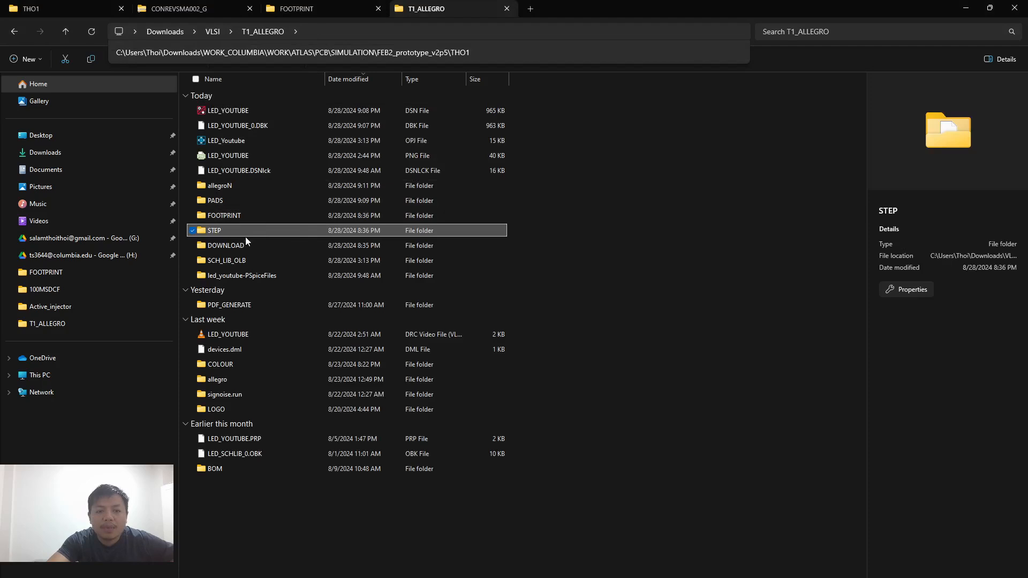
{"action": "double_click", "coordinate": [248, 245]}
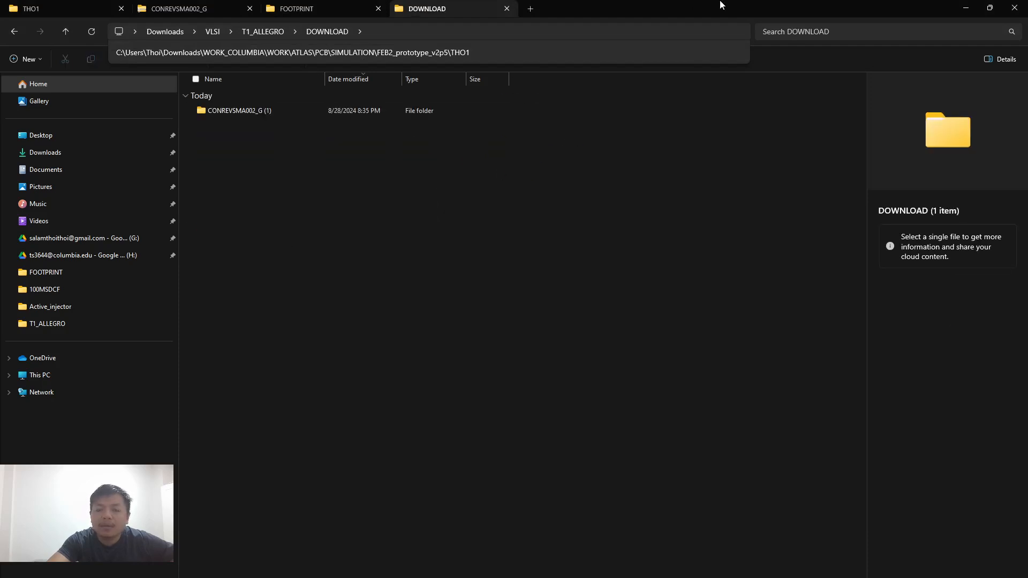
{"action": "double_click", "coordinate": [279, 109]}
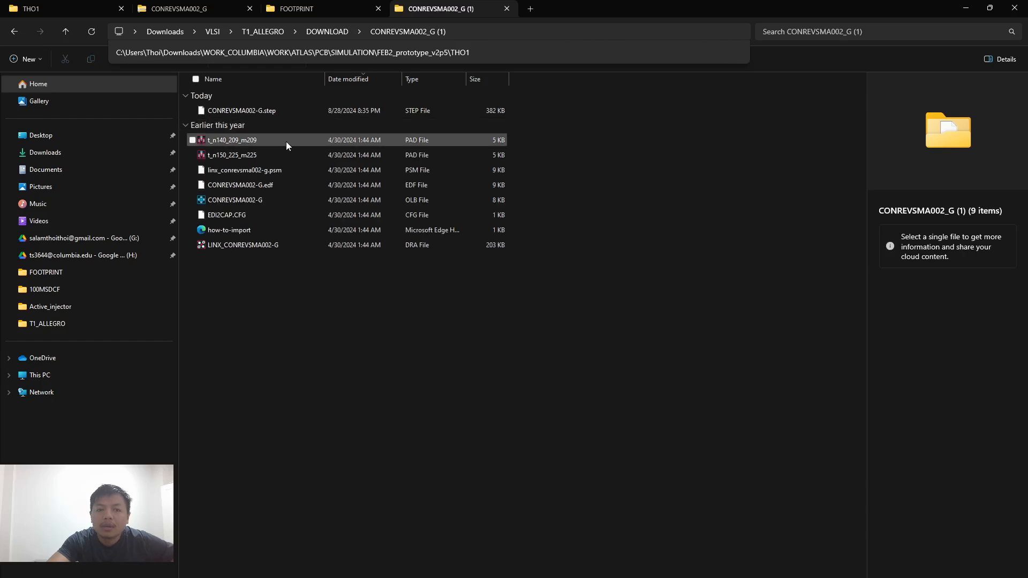
{"action": "left_click", "coordinate": [285, 144]}
{"action": "left_click", "coordinate": [283, 152], "text": "shift"}
{"action": "right_click", "coordinate": [283, 153]}
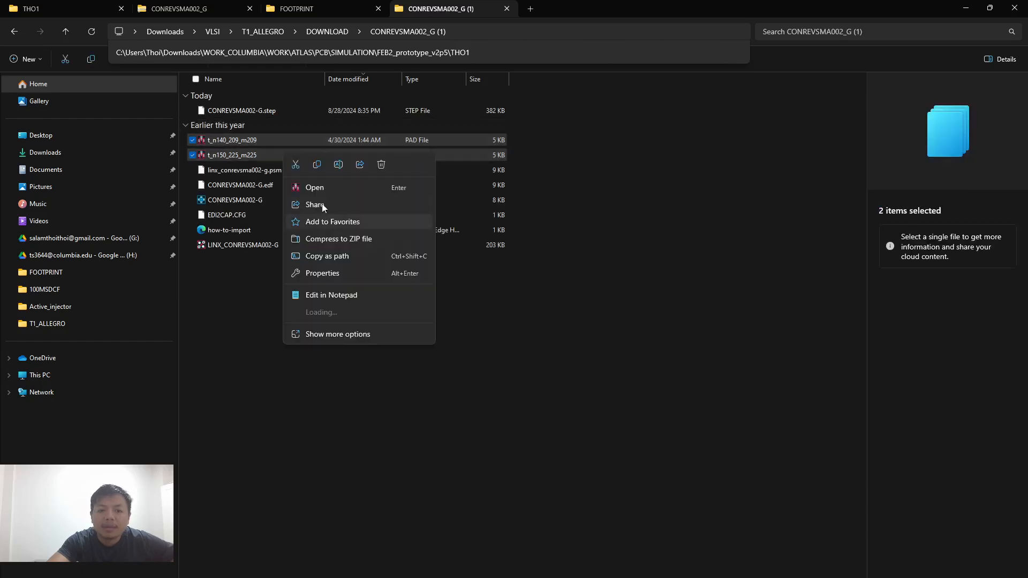
{"action": "left_click", "coordinate": [319, 165]}
Step: Paste the two copied pad files into the PADS folder of T1_ALLEGRO
{"action": "left_click", "coordinate": [343, 31]}
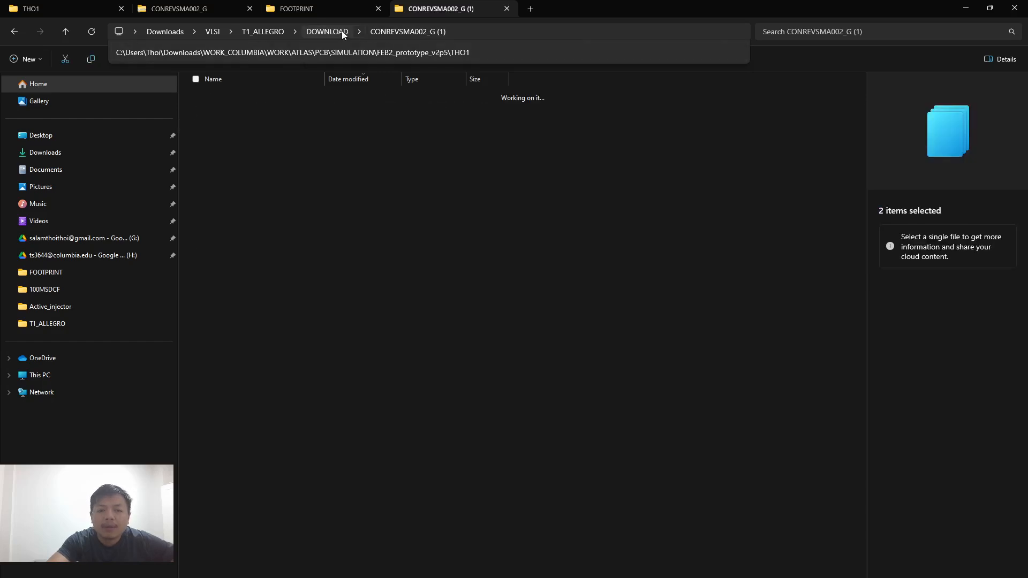
{"action": "left_click", "coordinate": [279, 33]}
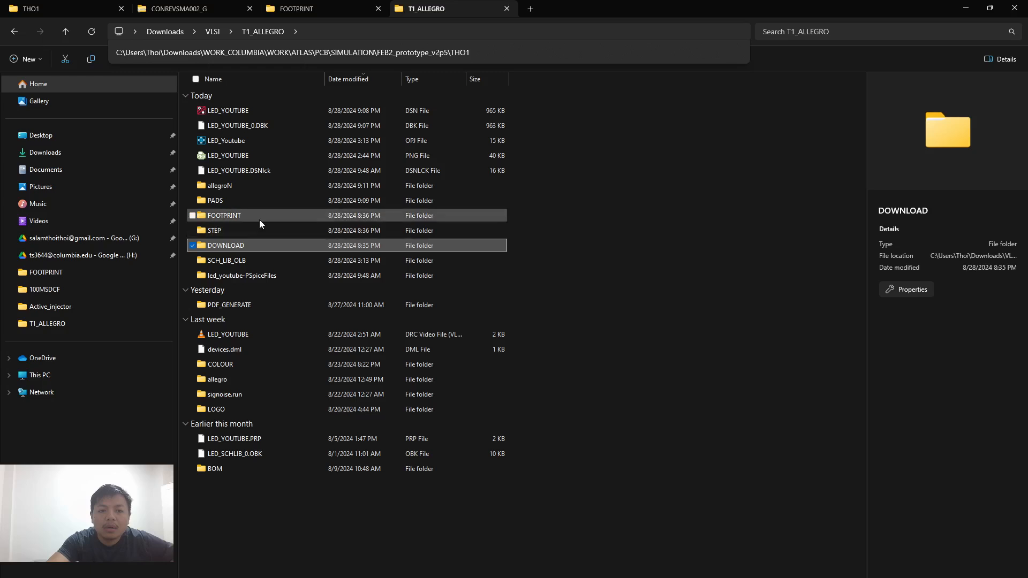
{"action": "double_click", "coordinate": [239, 201]}
{"action": "right_click", "coordinate": [587, 395]}
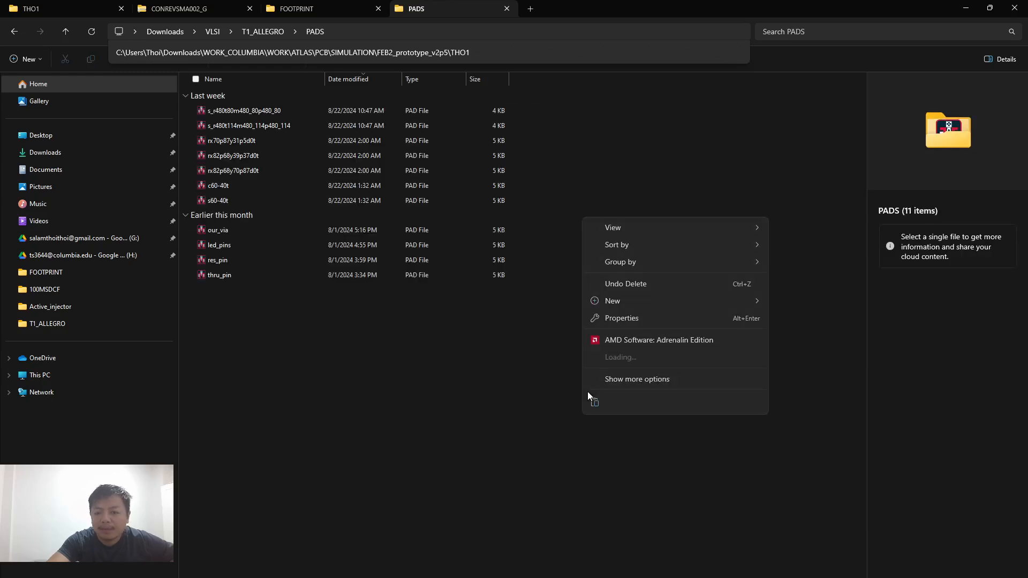
{"action": "left_click", "coordinate": [594, 402]}
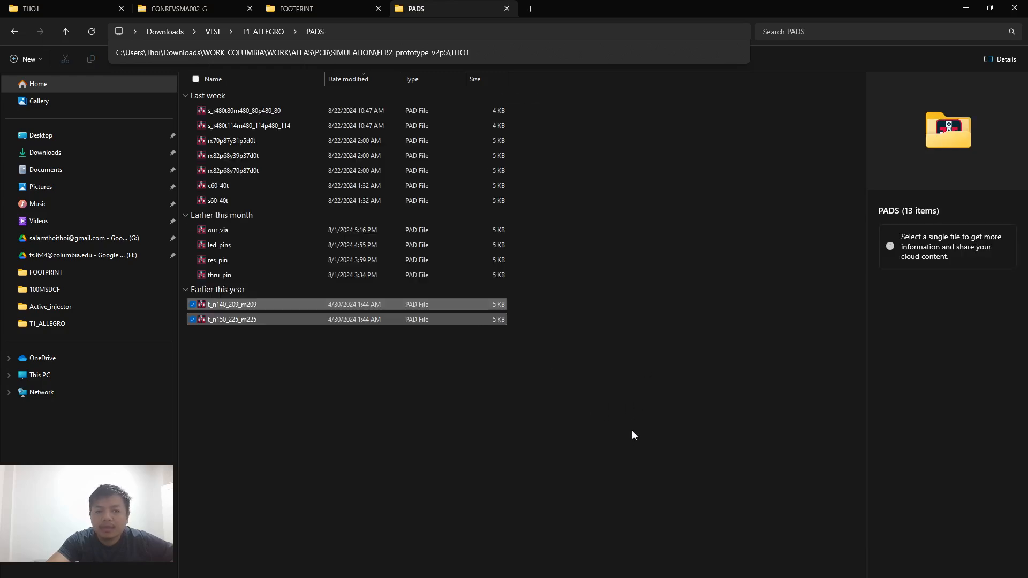
{"action": "left_click", "coordinate": [638, 445]}
Step: Copy CONREVSMA002-G.step from the CONREVSMA002_G (1) folder inside DOWNLOAD
{"action": "left_click", "coordinate": [263, 31]}
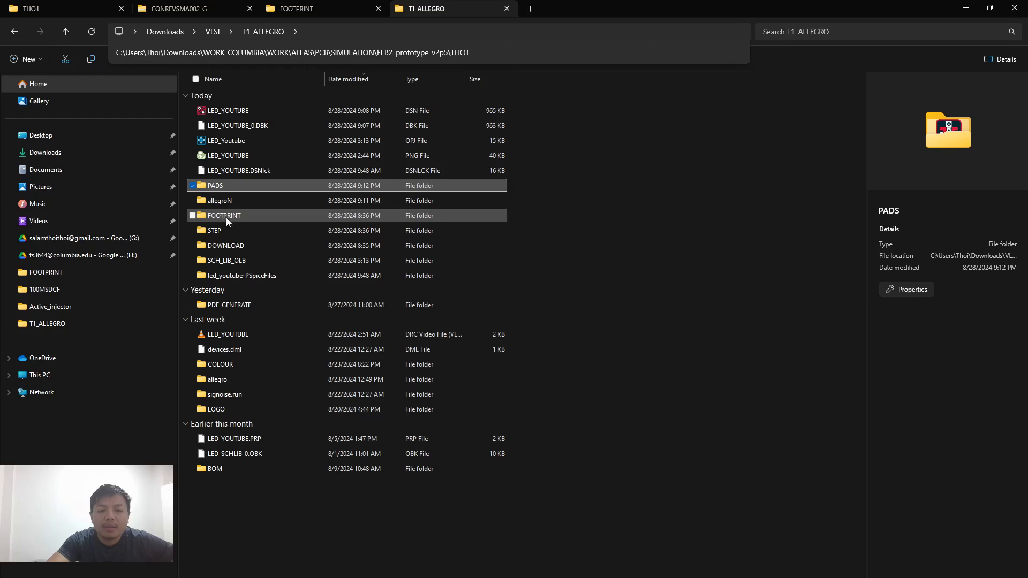
{"action": "left_click", "coordinate": [245, 246]}
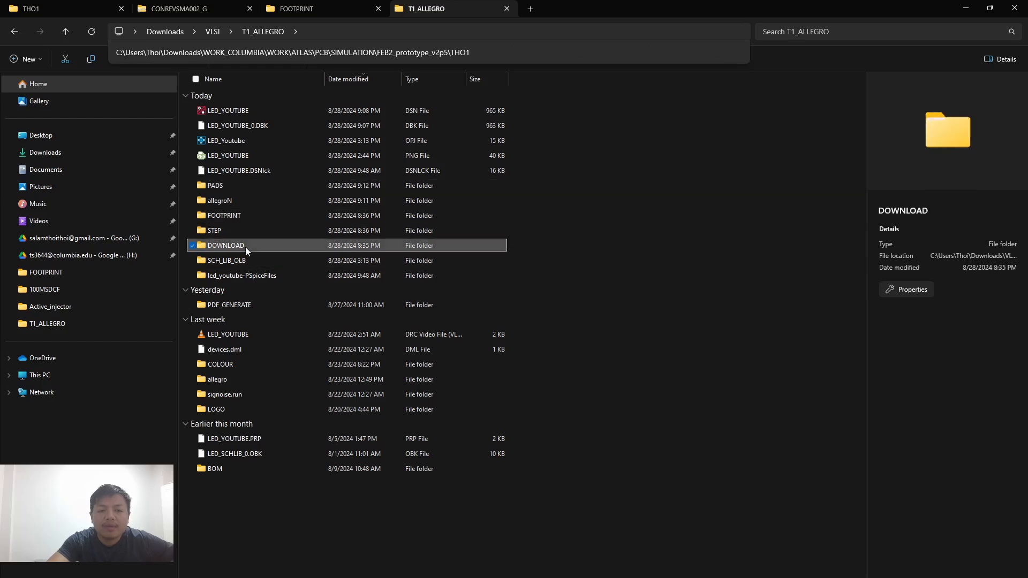
{"action": "double_click", "coordinate": [246, 247]}
{"action": "double_click", "coordinate": [245, 114]}
{"action": "left_click", "coordinate": [262, 111]}
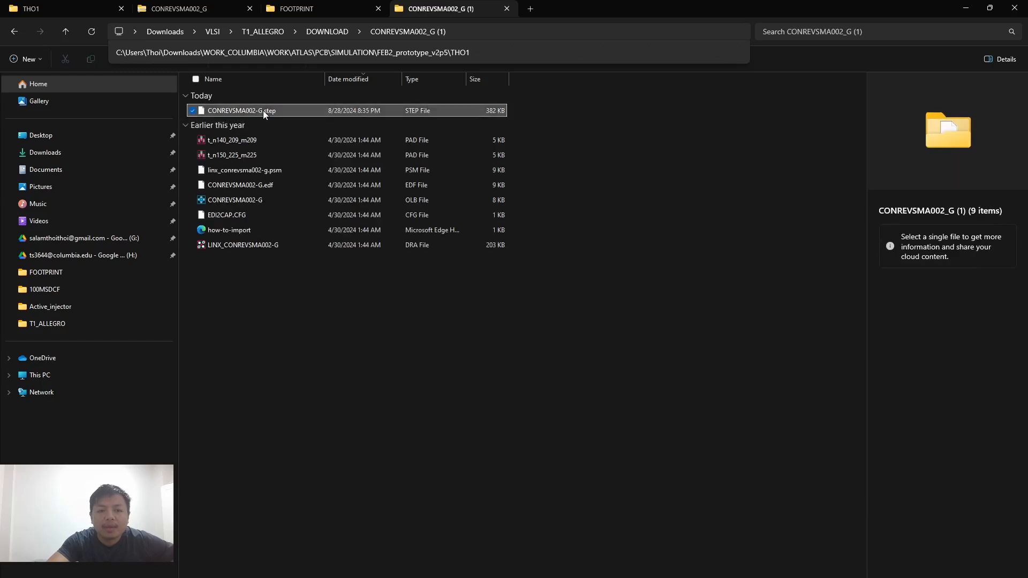
{"action": "right_click", "coordinate": [262, 111]}
{"action": "left_click", "coordinate": [300, 124]}
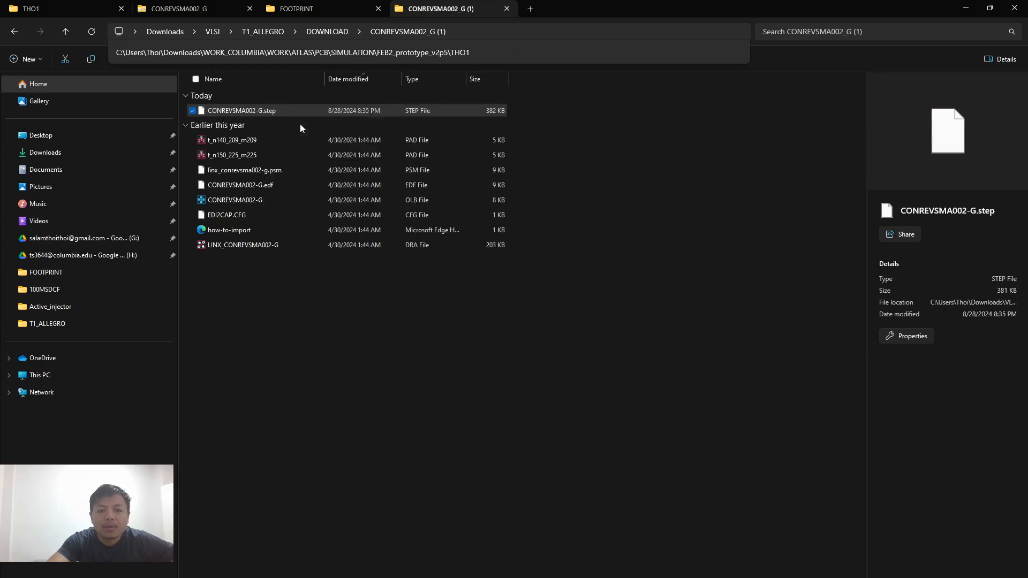
Step: Return to the T1_ALLEGRO folder and select all its files and folders
{"action": "left_click", "coordinate": [335, 33]}
{"action": "left_click", "coordinate": [264, 32]}
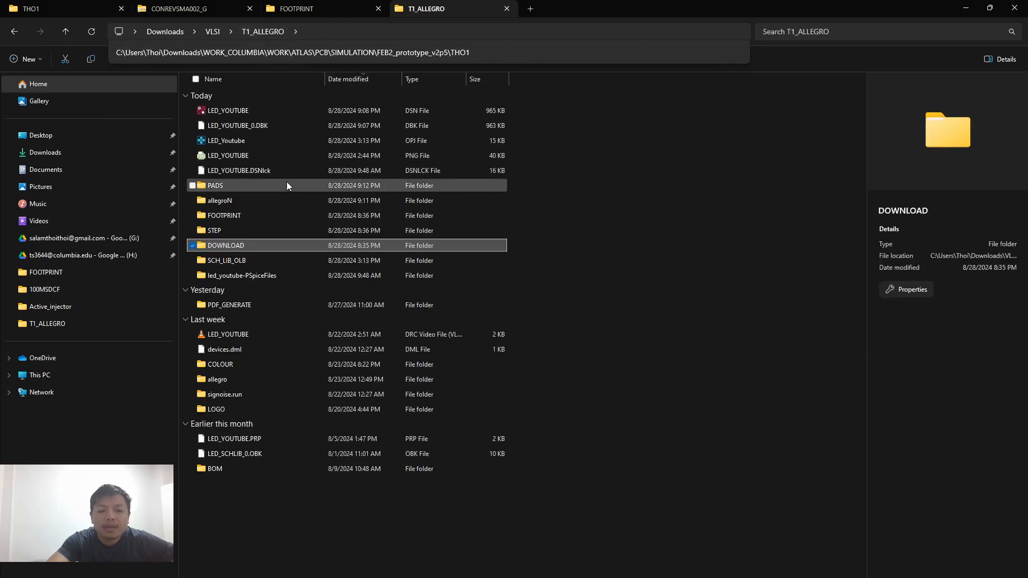
{"action": "left_click_drag", "start_coordinate": [425, 562], "coordinate": [205, 96]}
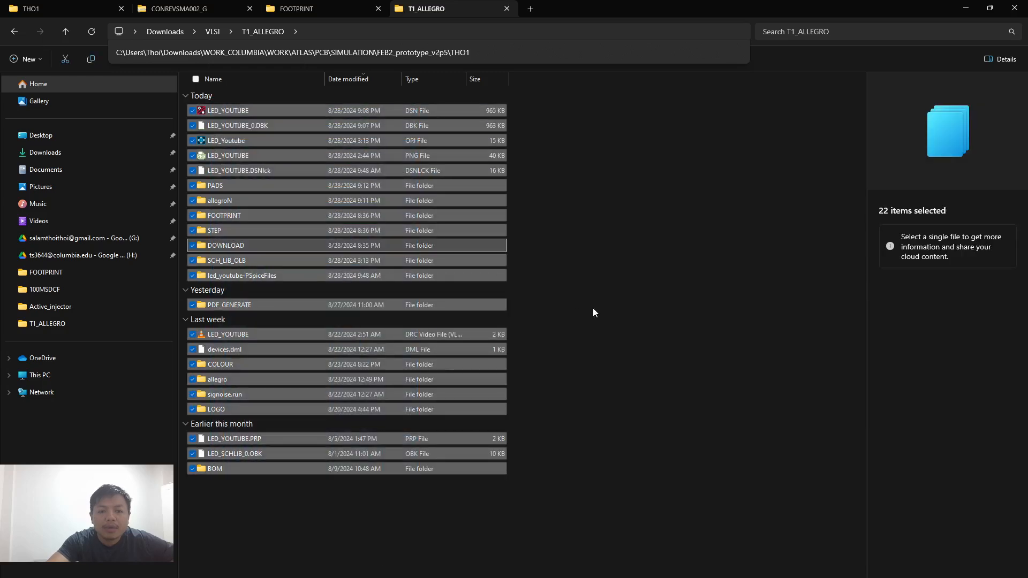
Step: Paste the copied CONREVSMA002-G.step file into the STEP folder of T1_ALLEGRO
{"action": "left_click", "coordinate": [428, 319]}
{"action": "left_click", "coordinate": [621, 494]}
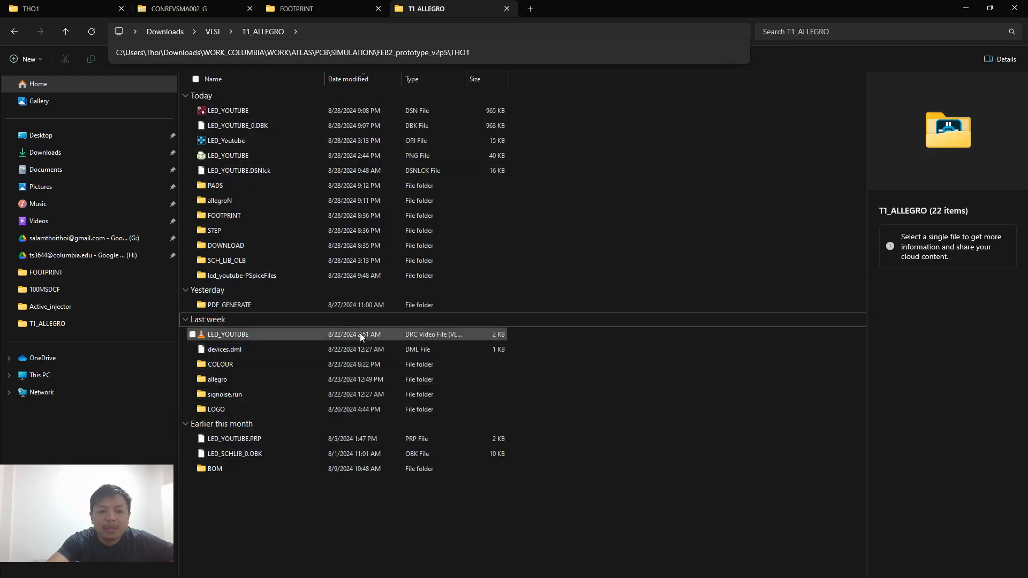
{"action": "left_click", "coordinate": [265, 233]}
{"action": "double_click", "coordinate": [264, 233]}
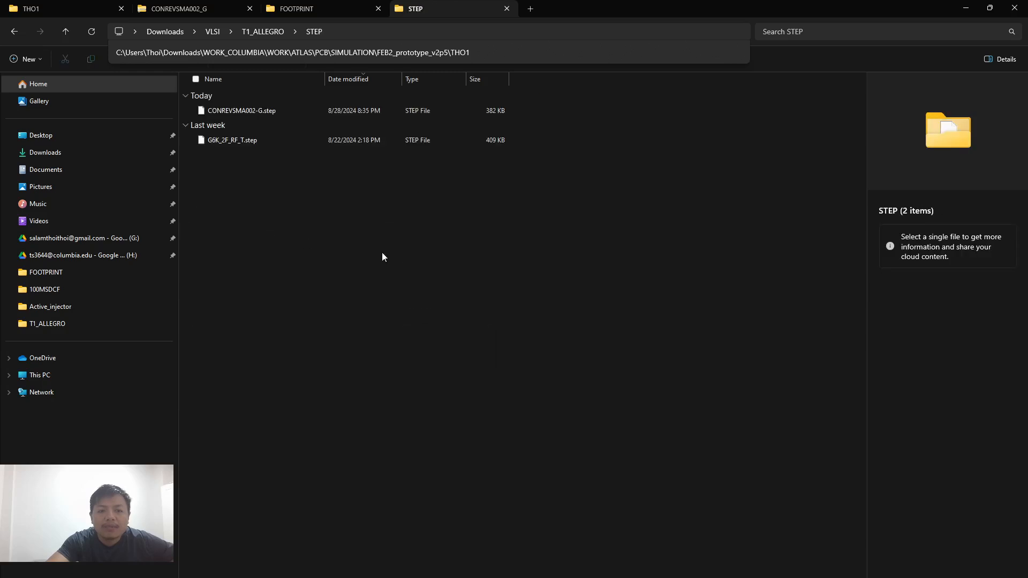
{"action": "right_click", "coordinate": [399, 254]}
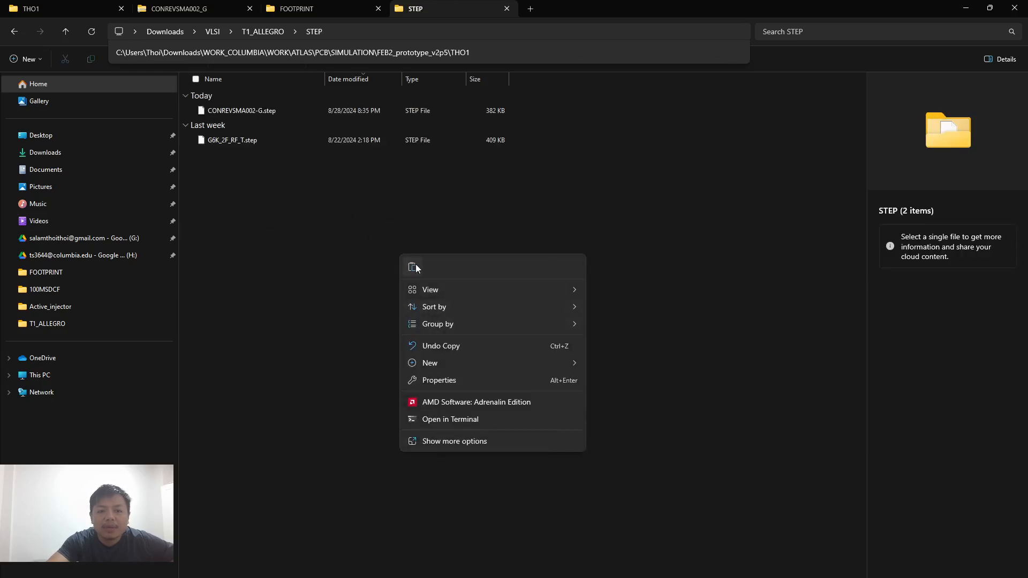
{"action": "left_click", "coordinate": [415, 266]}
{"action": "left_click", "coordinate": [236, 239]}
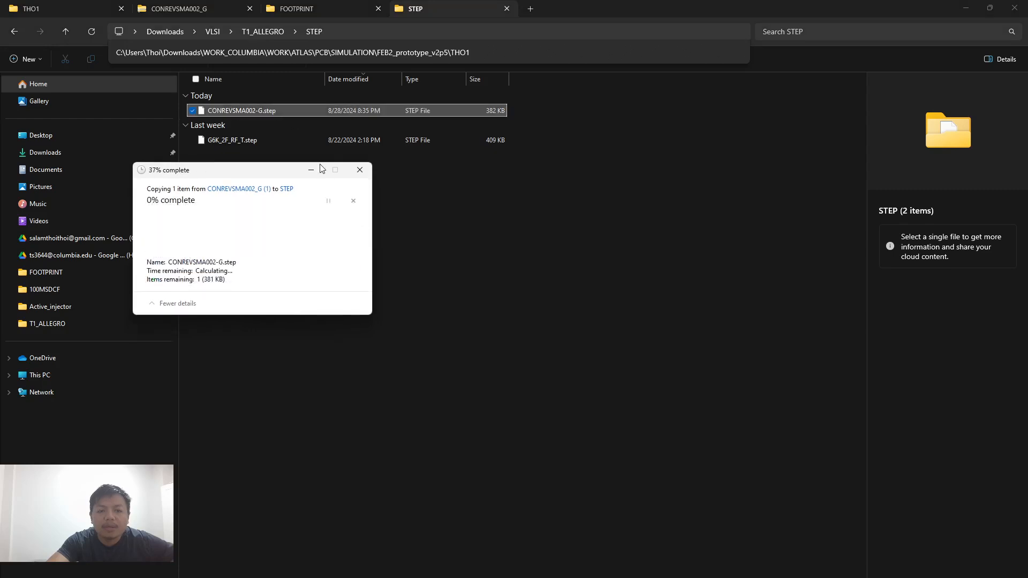
{"action": "left_click", "coordinate": [568, 327]}
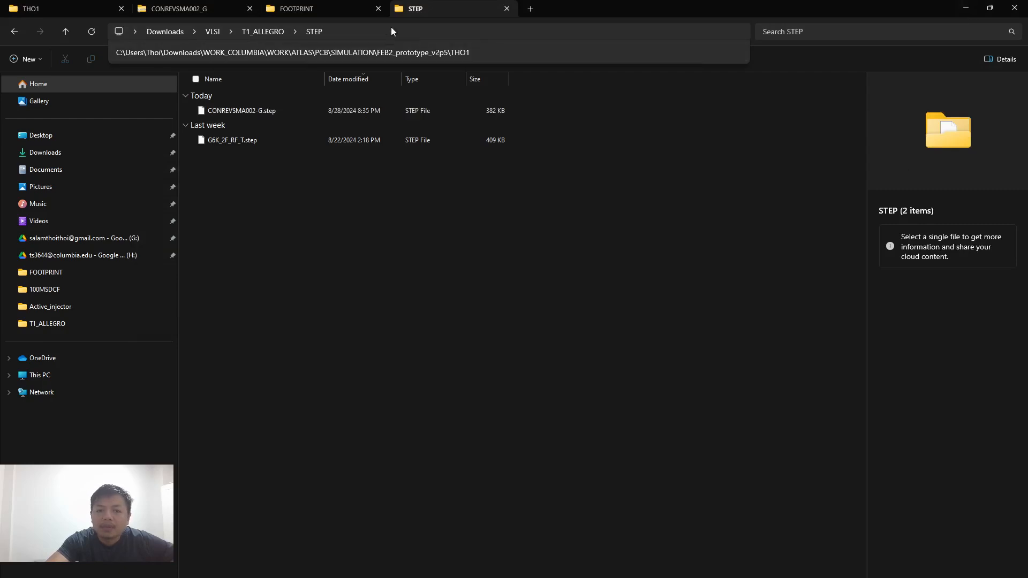
Step: Go to the FOOTPRINT folder of T1_ALLEGRO and select the LINX_CONREVSMA002-G drawing file
{"action": "left_click", "coordinate": [275, 33]}
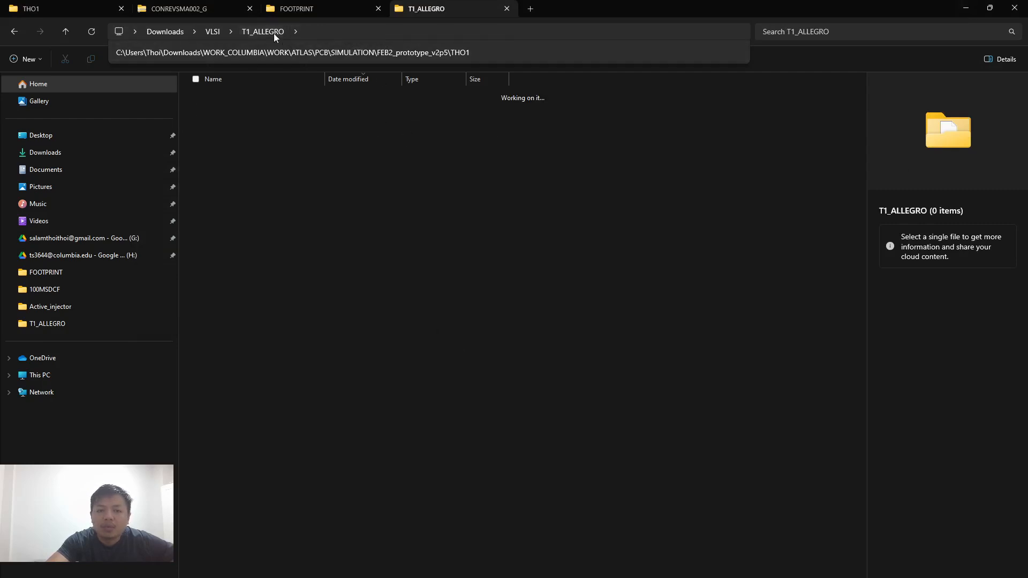
{"action": "left_click", "coordinate": [243, 215]}
{"action": "double_click", "coordinate": [243, 216]}
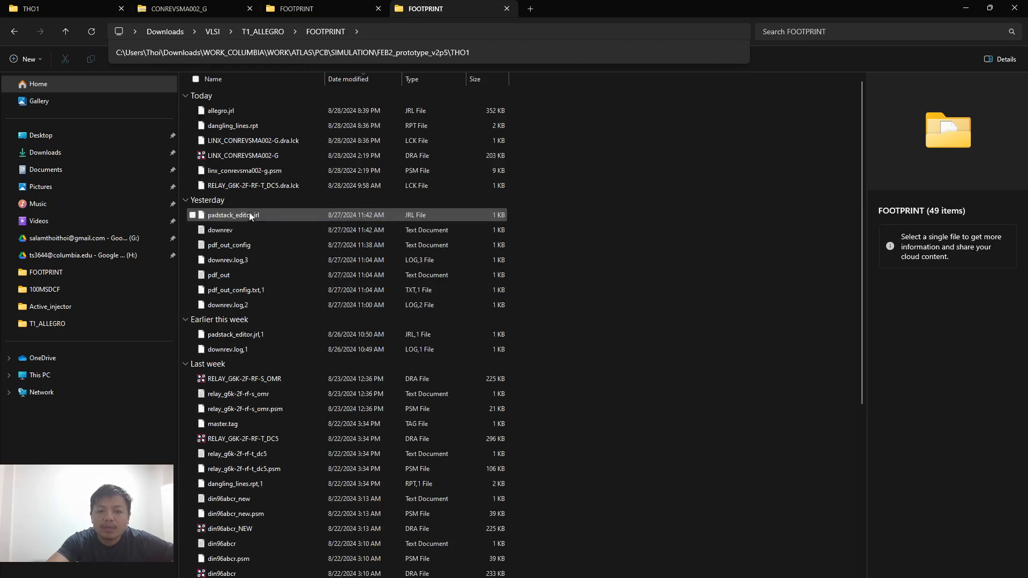
{"action": "left_click", "coordinate": [271, 158]}
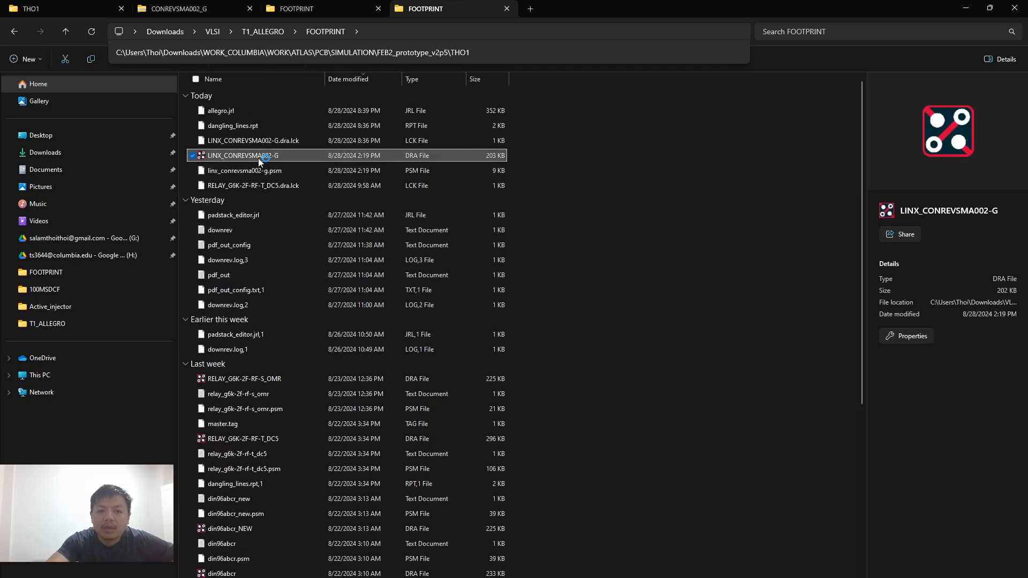
{"action": "left_click", "coordinate": [1017, 158]}
Step: Switch to the Allegro window holding LINX_CONREVSMA002-G.dra and examine the whole connector footprint
{"action": "mouse_move", "coordinate": [763, 573]}
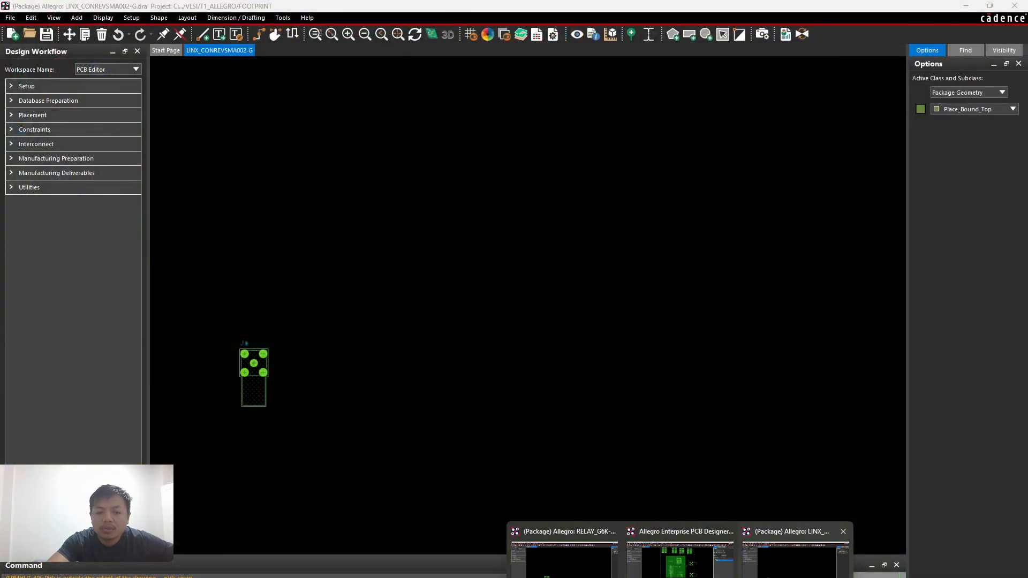
{"action": "left_click", "coordinate": [795, 559]}
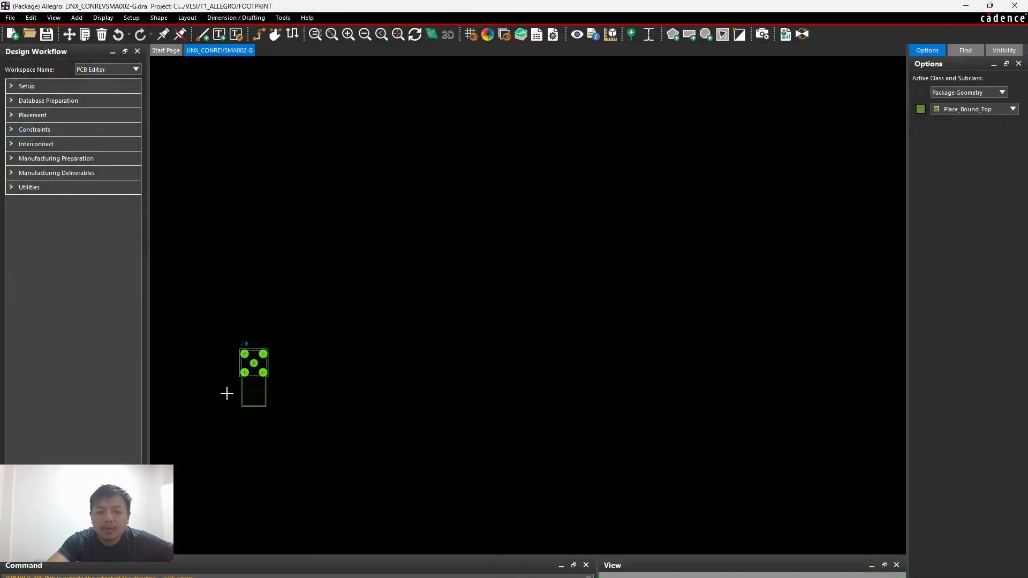
{"action": "scroll", "coordinate": [226, 393], "scroll_direction": "up", "scroll_amount": 2}
{"action": "scroll", "coordinate": [509, 262], "scroll_direction": "up", "scroll_amount": 1}
{"action": "scroll", "coordinate": [508, 263], "scroll_direction": "down", "scroll_amount": 1}
{"action": "middle_click_drag", "start_coordinate": [503, 284], "coordinate": [529, 267]}
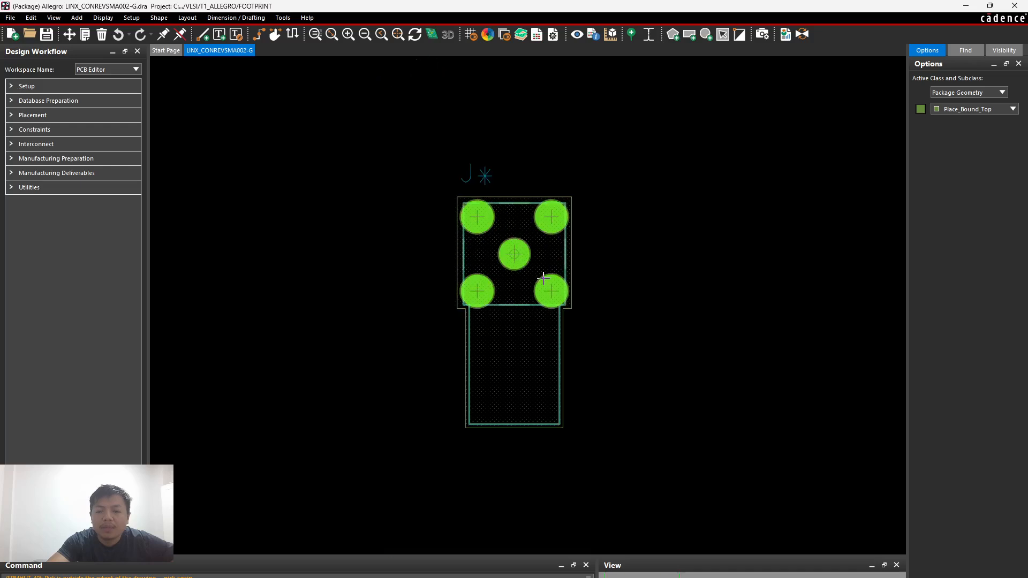
{"action": "middle_click_drag", "start_coordinate": [517, 349], "coordinate": [530, 355]}
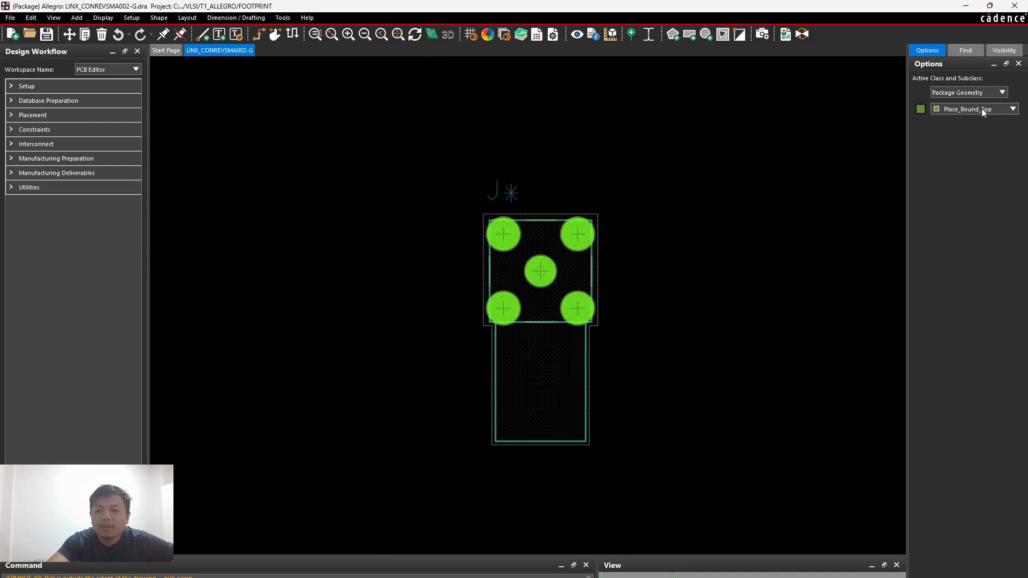
Step: Make Ref Des the active class and hide its Silkscreen_Top subclass
{"action": "left_click", "coordinate": [984, 93]}
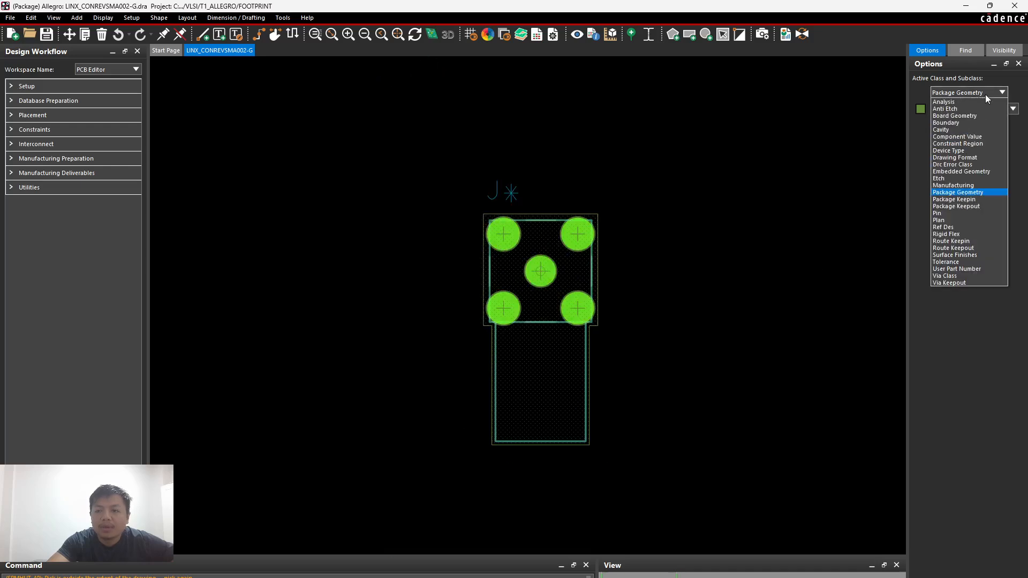
{"action": "left_click", "coordinate": [958, 235]}
{"action": "left_click", "coordinate": [920, 110]}
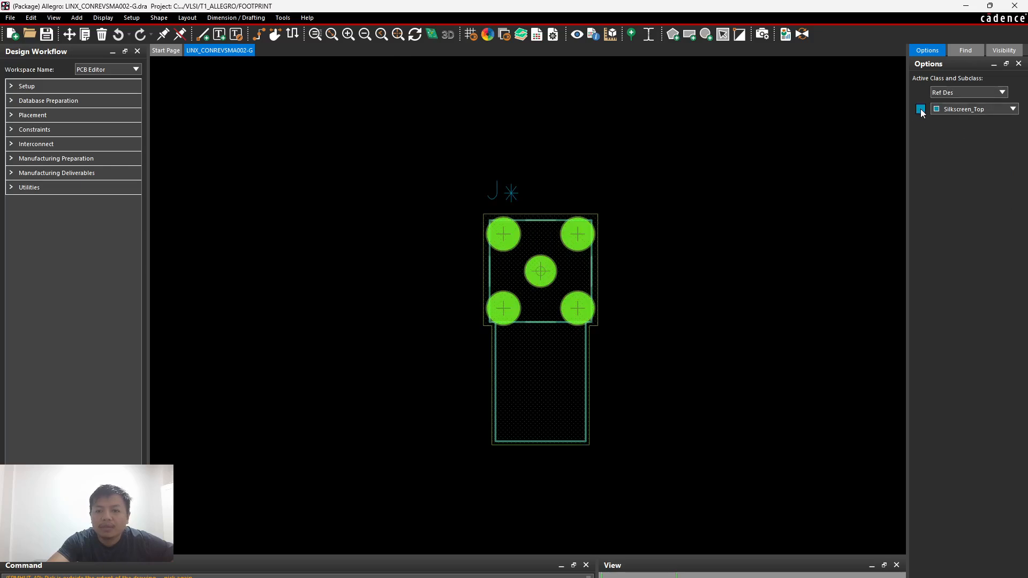
{"action": "left_click", "coordinate": [952, 108]}
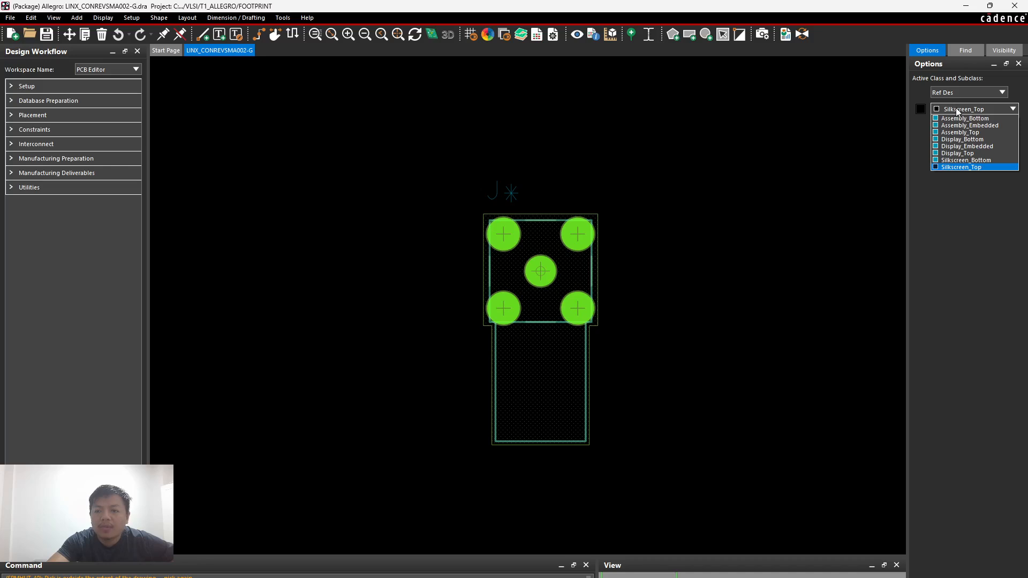
Step: Make Package Geometry the active class and check its Place_Bound_Top area by hiding and showing that subclass
{"action": "left_click", "coordinate": [964, 94]}
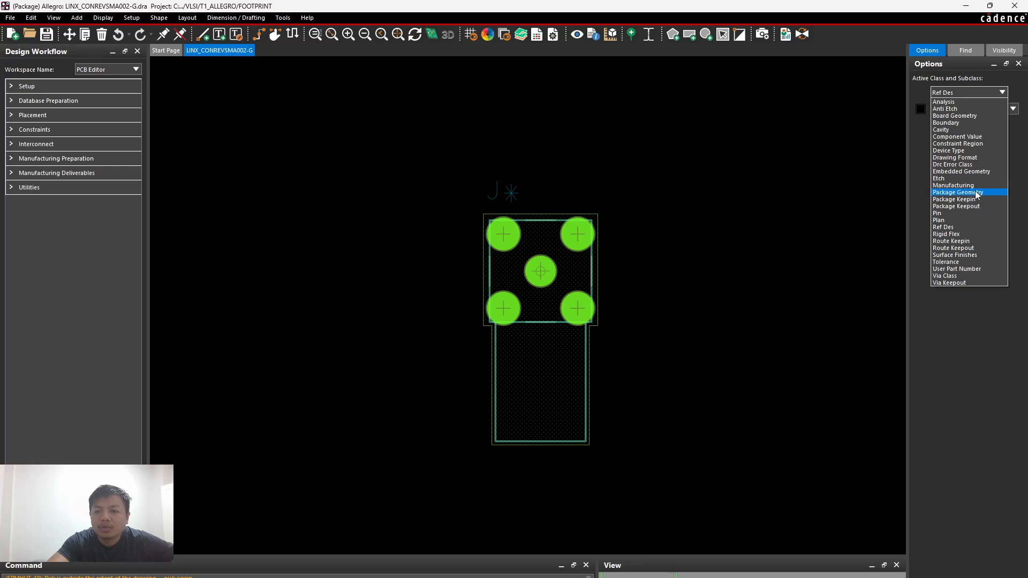
{"action": "left_click", "coordinate": [969, 192]}
{"action": "left_click", "coordinate": [948, 111]}
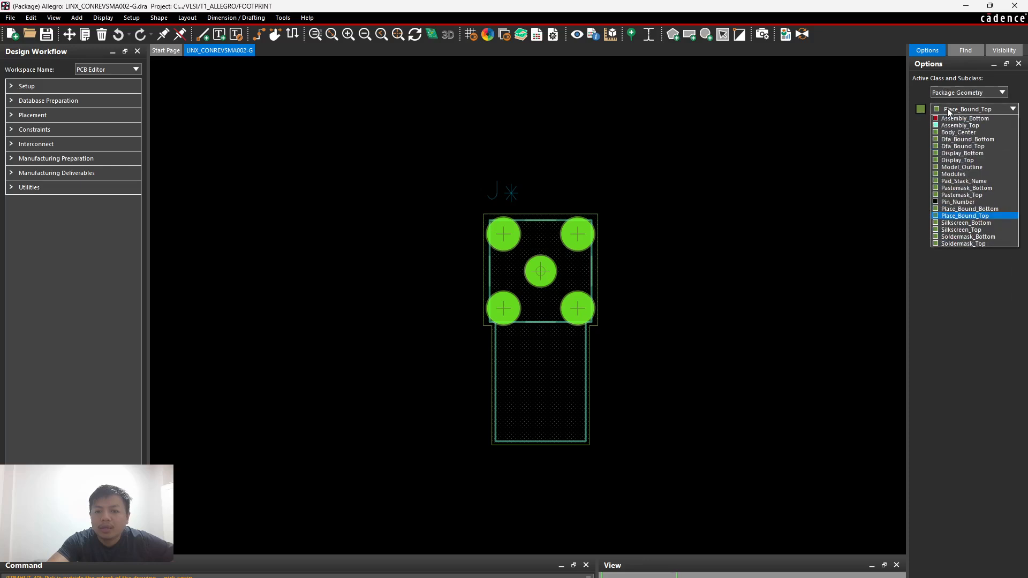
{"action": "left_click", "coordinate": [946, 109]}
{"action": "left_click", "coordinate": [920, 113]}
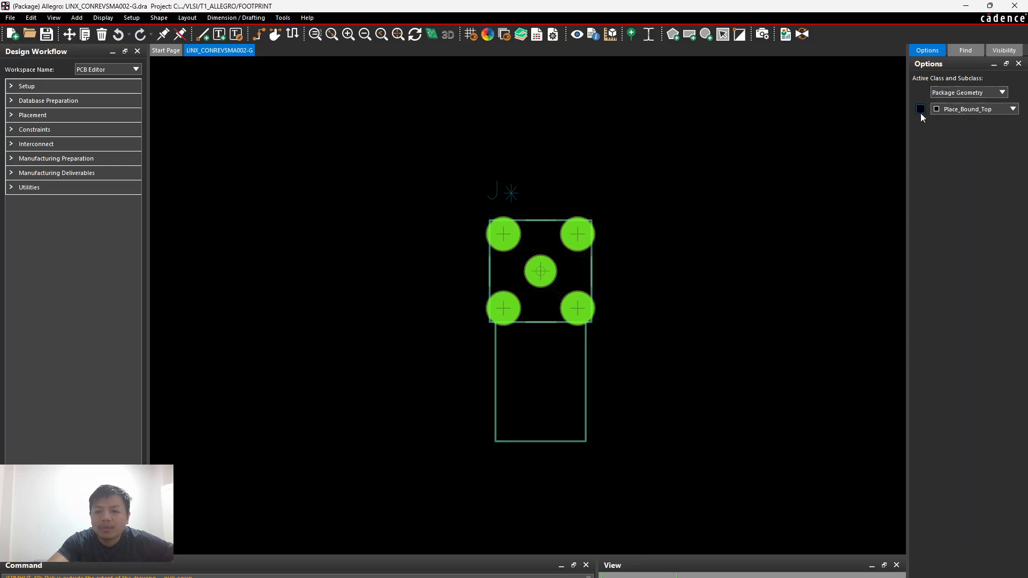
{"action": "left_click", "coordinate": [920, 112]}
Step: Show the Pin_Number subclass of Package Geometry and inspect the number labels on the pads
{"action": "left_click", "coordinate": [957, 109]}
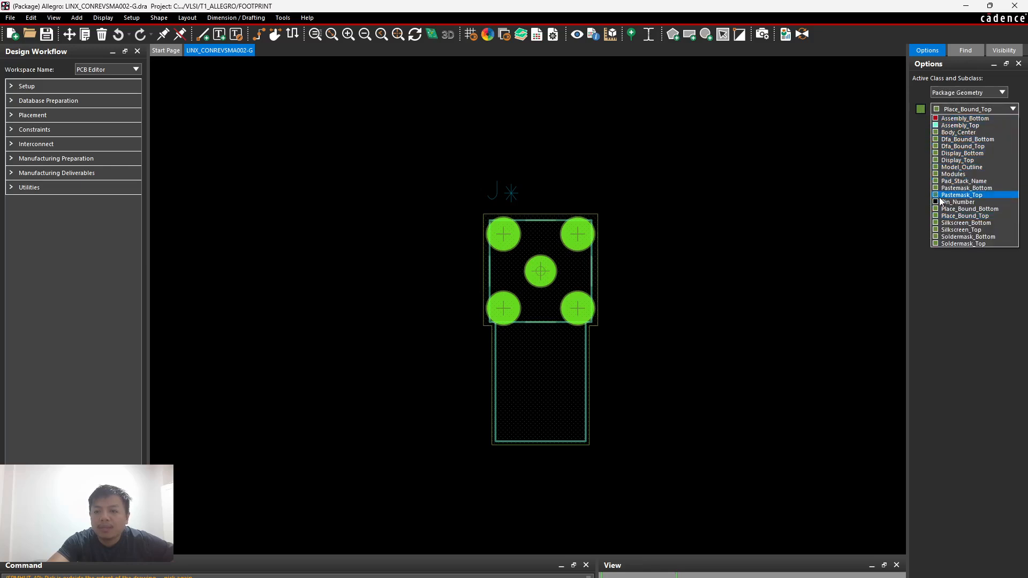
{"action": "left_click", "coordinate": [942, 195]}
{"action": "left_click", "coordinate": [944, 111]}
{"action": "left_click", "coordinate": [934, 199]}
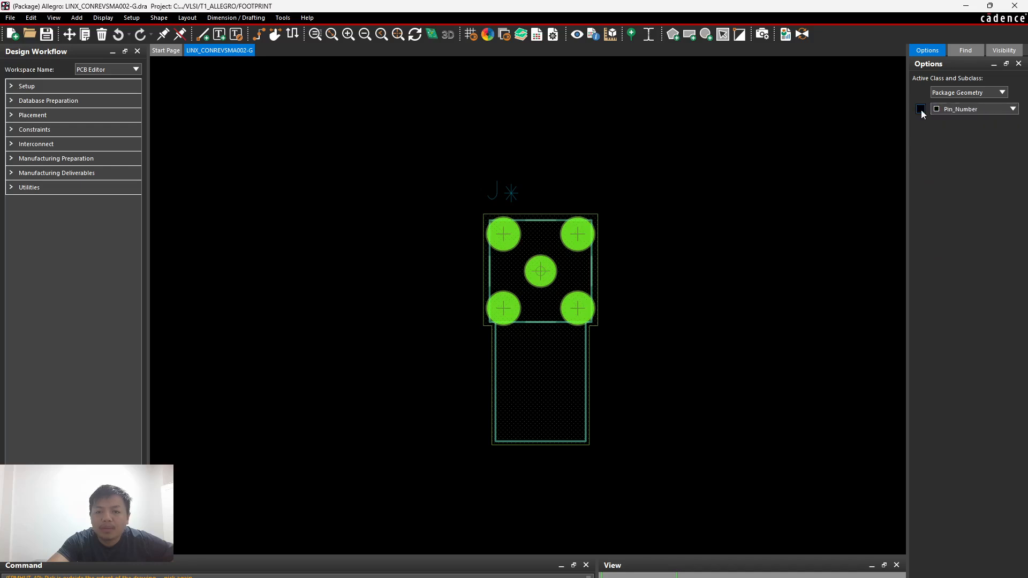
{"action": "scroll", "coordinate": [586, 229], "scroll_direction": "up", "scroll_amount": 1}
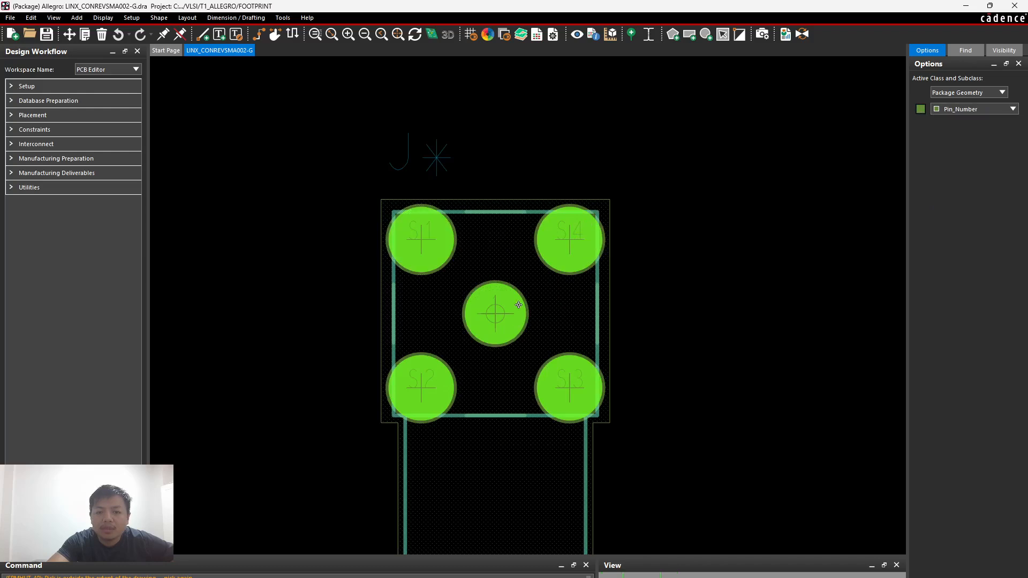
{"action": "scroll", "coordinate": [514, 303], "scroll_direction": "up", "scroll_amount": 2}
{"action": "scroll", "coordinate": [452, 324], "scroll_direction": "down", "scroll_amount": 2}
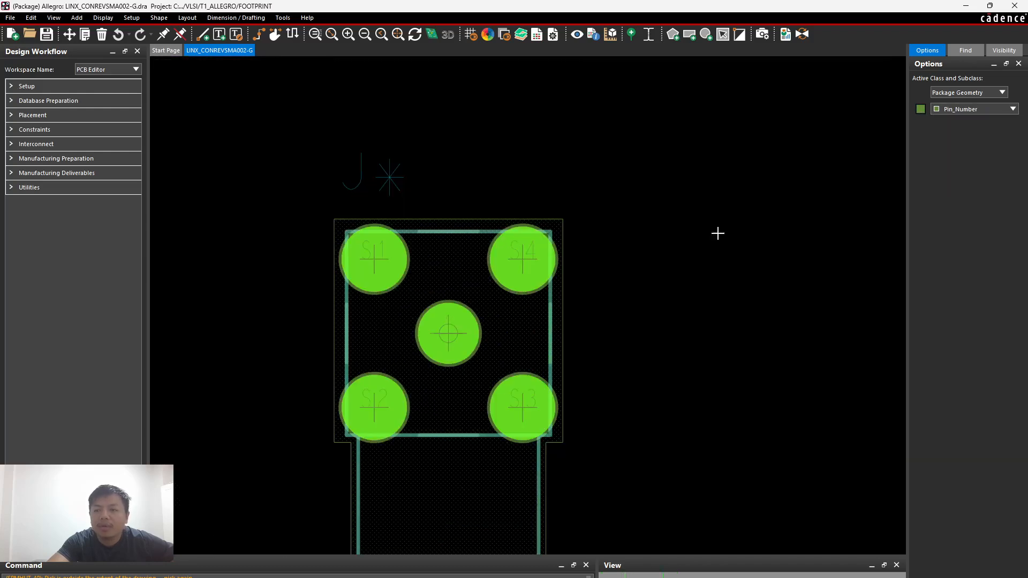
Step: Check the Silkscreen_Top and Assembly_Top outlines of Package Geometry, toggling the Assembly_Top visibility off and on
{"action": "left_click", "coordinate": [977, 109]}
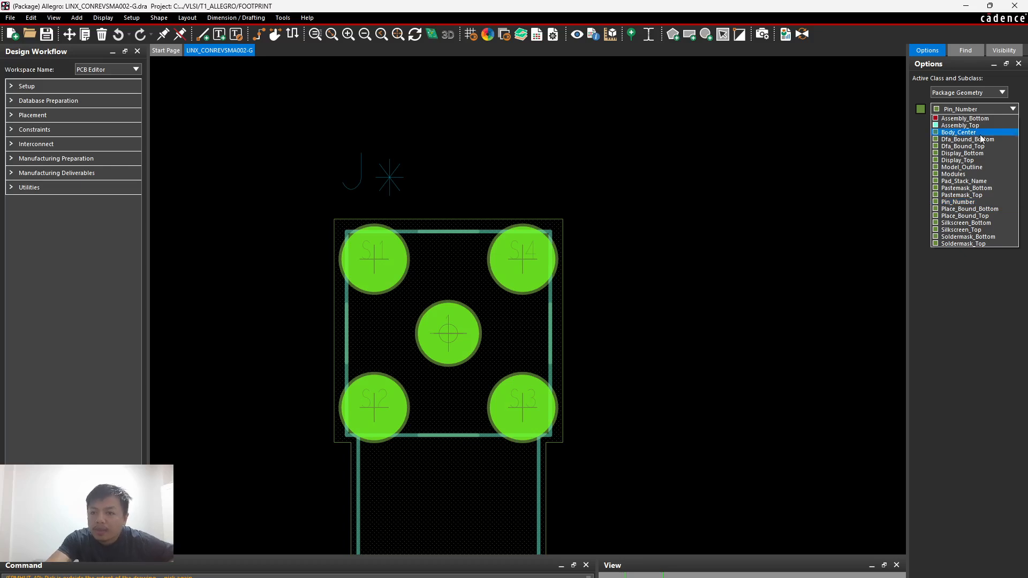
{"action": "left_click", "coordinate": [976, 229]}
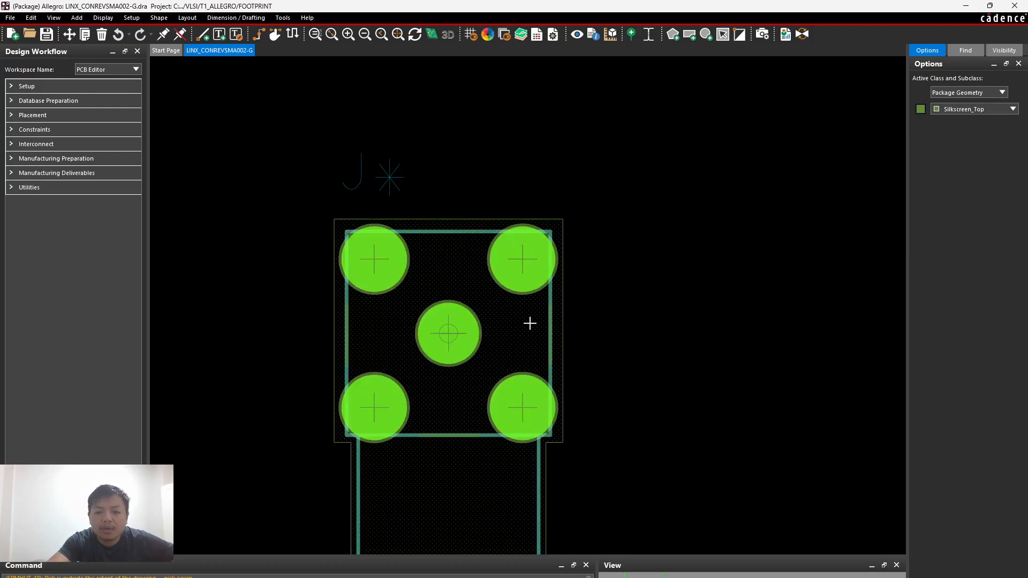
{"action": "left_click", "coordinate": [971, 109]}
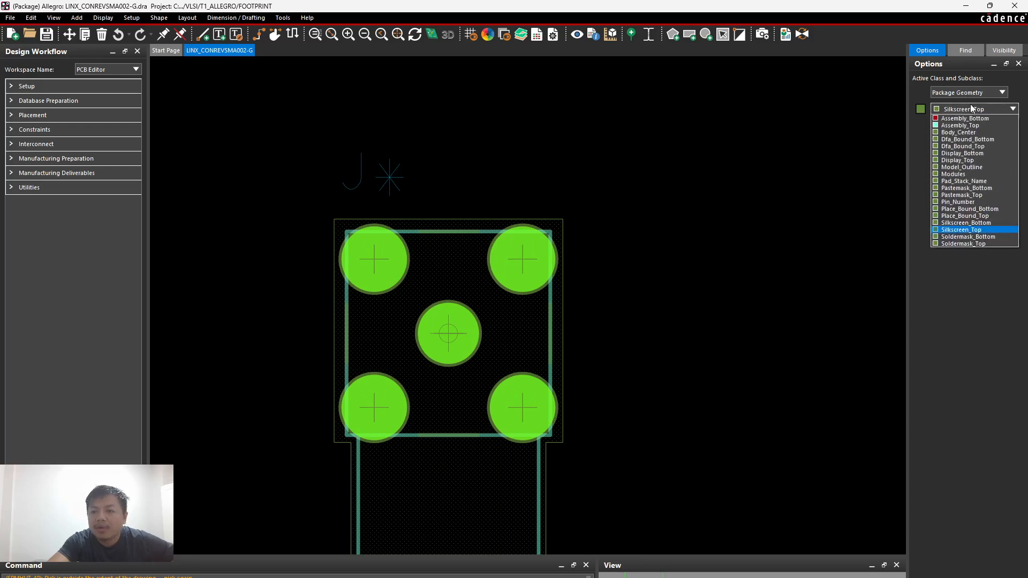
{"action": "left_click", "coordinate": [960, 125]}
{"action": "left_click", "coordinate": [924, 109]}
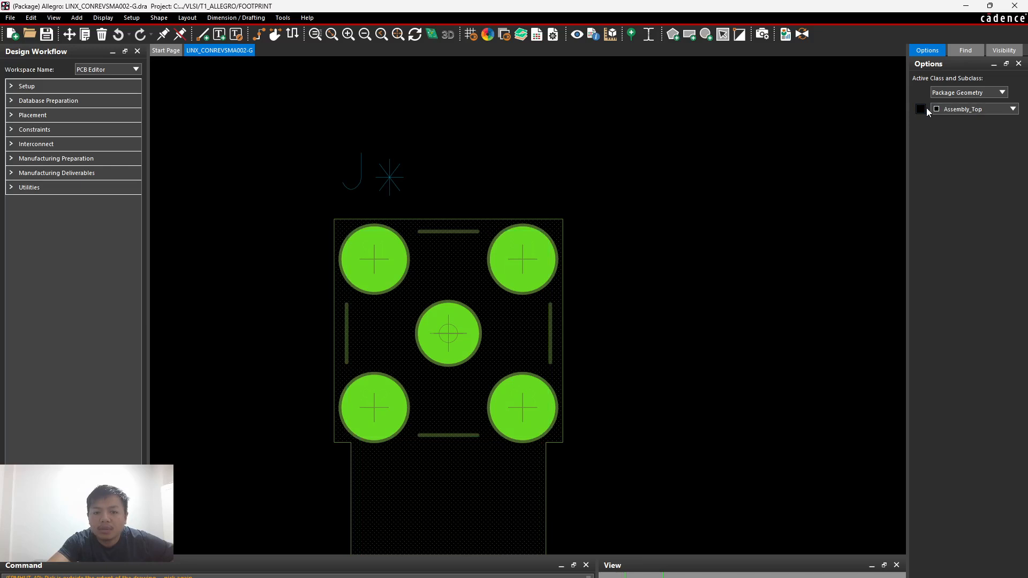
{"action": "left_click", "coordinate": [921, 109]}
{"action": "left_click", "coordinate": [920, 110]}
{"action": "left_click", "coordinate": [921, 109]}
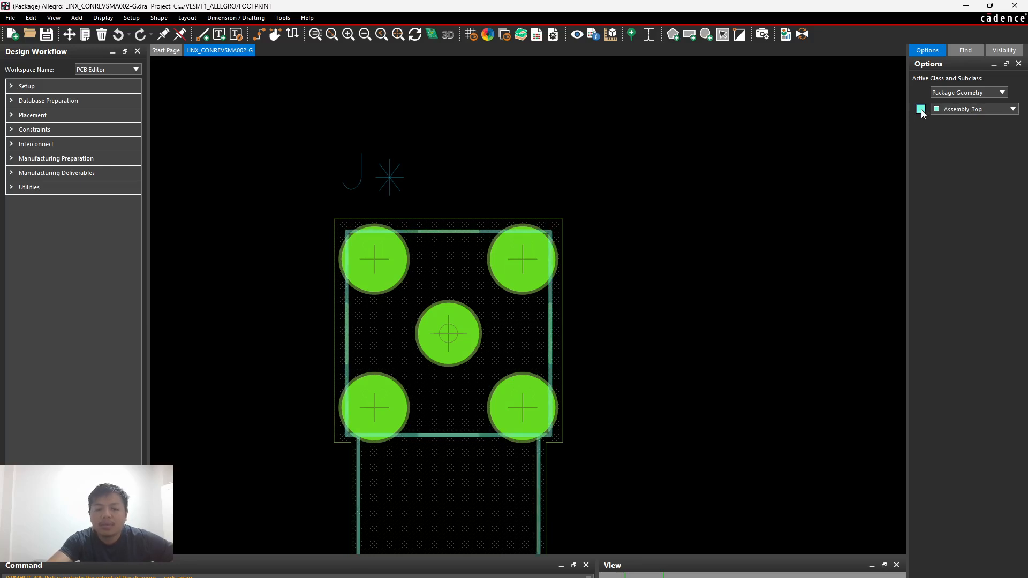
Step: Check the pads on the Top and Bottom subclasses of Etch by toggling their visibility, leaving Top active
{"action": "left_click", "coordinate": [989, 96]}
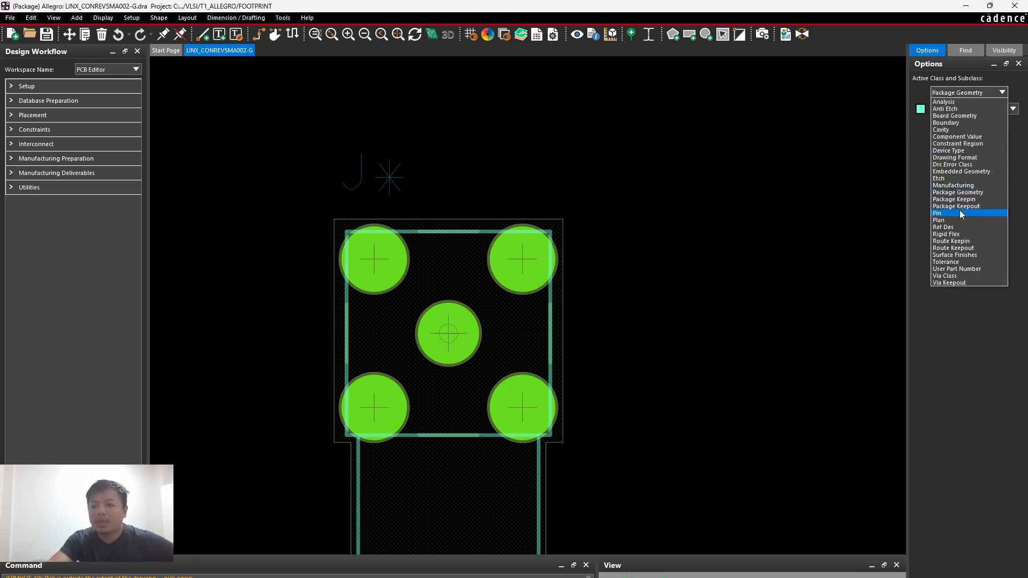
{"action": "left_click", "coordinate": [959, 178]}
{"action": "left_click", "coordinate": [921, 109]}
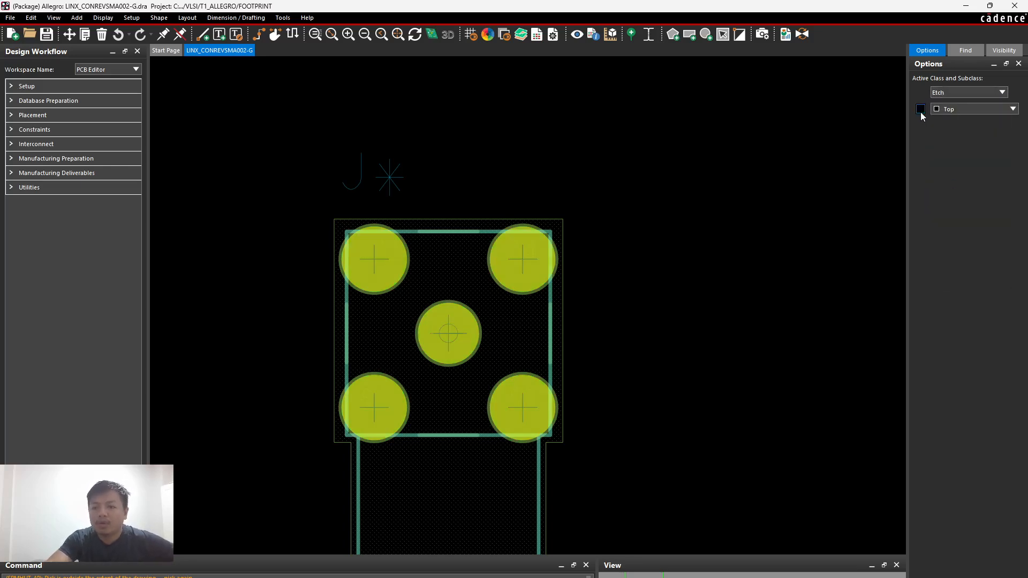
{"action": "left_click", "coordinate": [932, 110]}
{"action": "left_click", "coordinate": [943, 124]}
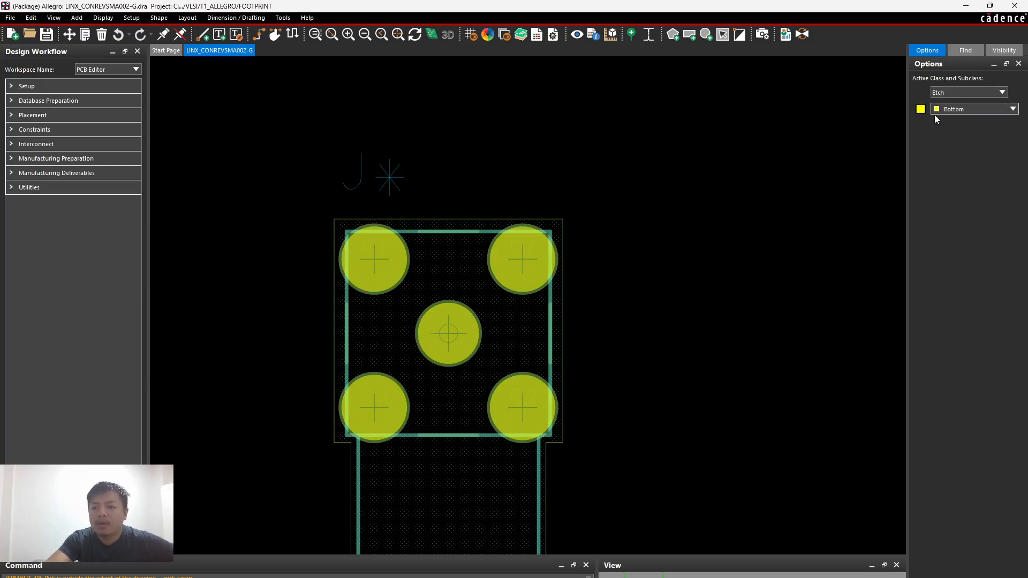
{"action": "left_click", "coordinate": [922, 109]}
{"action": "left_click", "coordinate": [922, 110]}
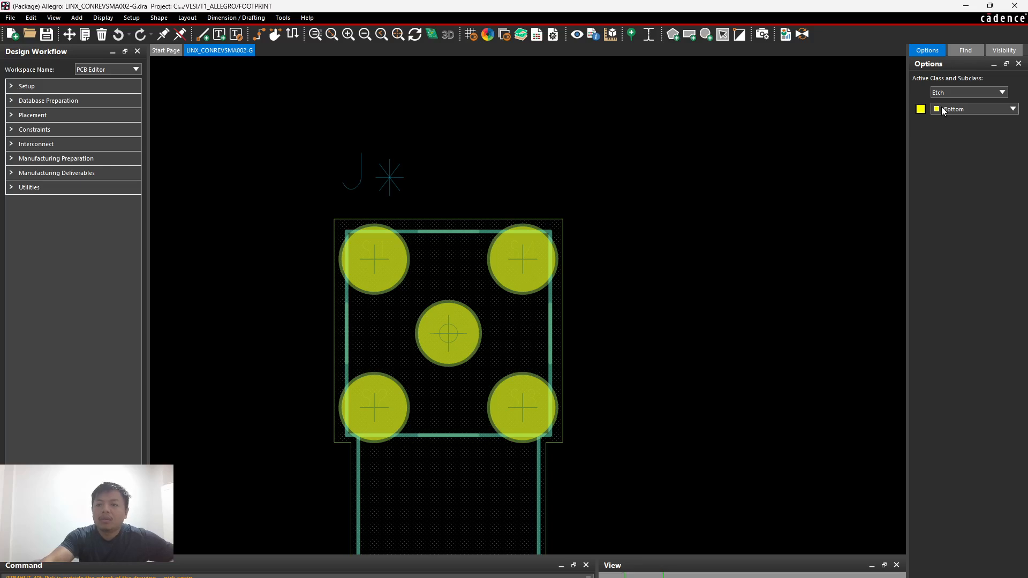
{"action": "left_click", "coordinate": [941, 109]}
{"action": "left_click", "coordinate": [942, 115]}
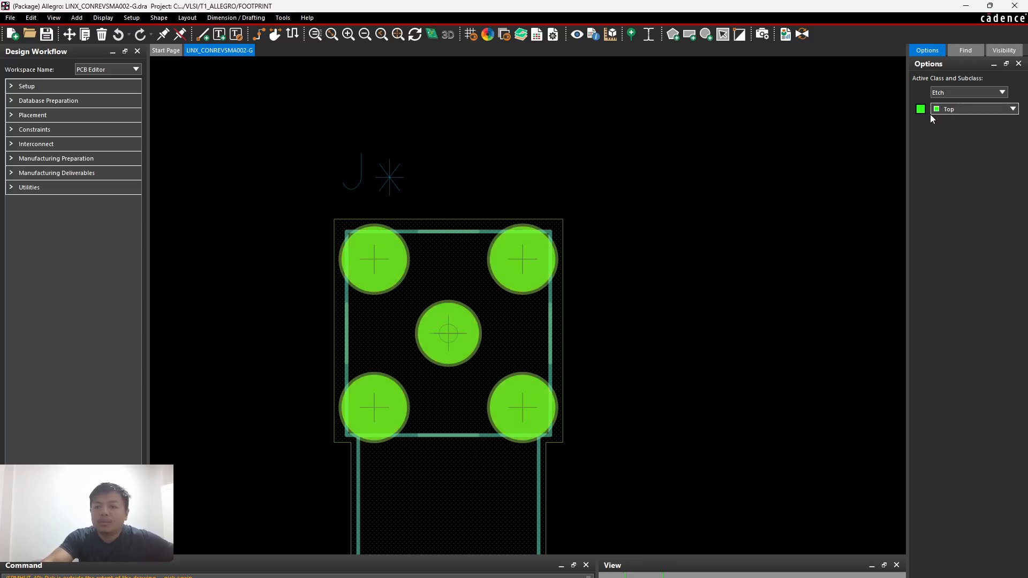
Step: Open the T_N140_209_M209 padstack definition from the footprint's design padstacks in the Padstack Editor
{"action": "left_click", "coordinate": [287, 20]}
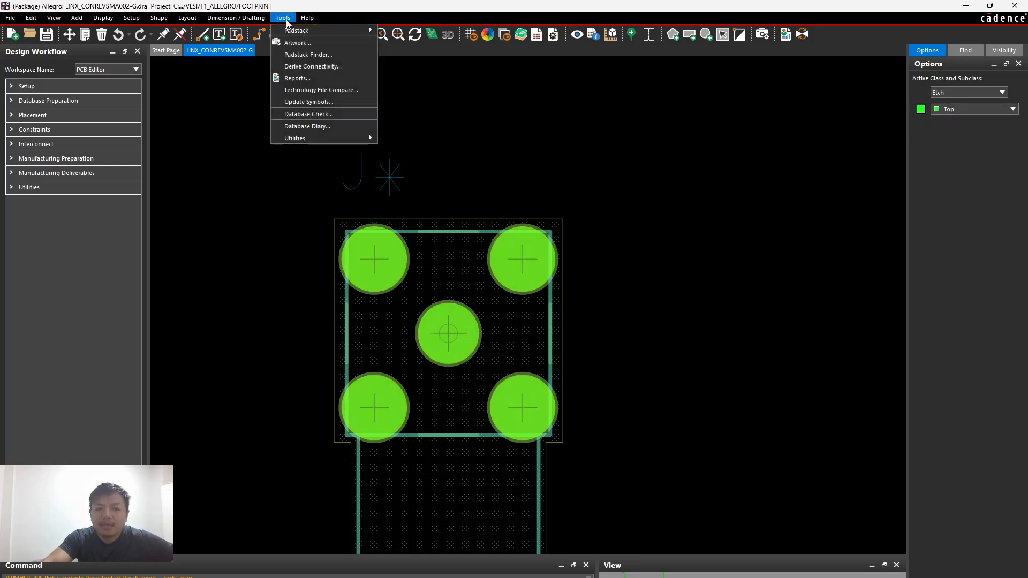
{"action": "left_click", "coordinate": [576, 273]}
{"action": "scroll", "coordinate": [450, 347], "scroll_direction": "up", "scroll_amount": 2}
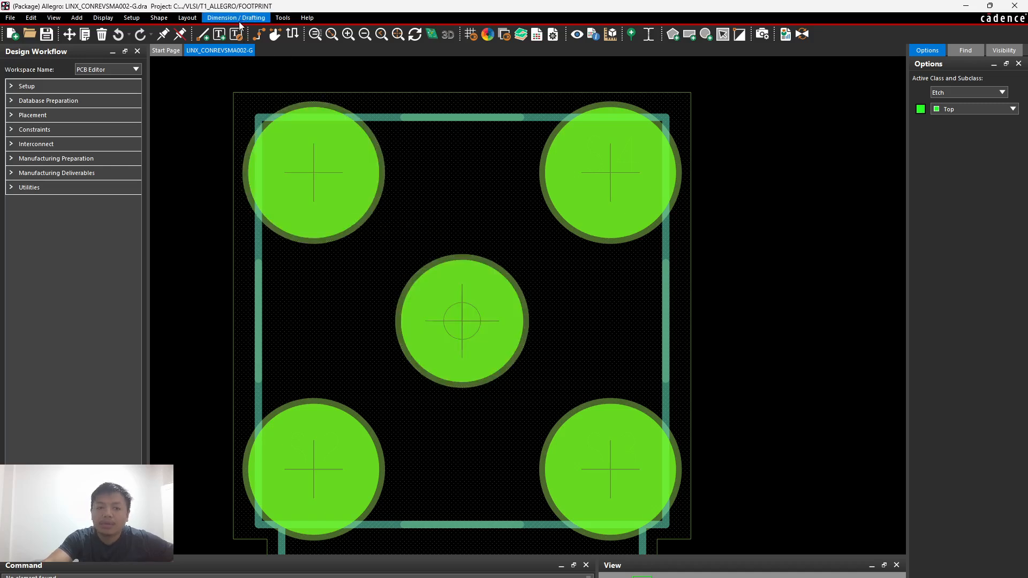
{"action": "left_click", "coordinate": [278, 18]}
{"action": "mouse_move", "coordinate": [313, 30]}
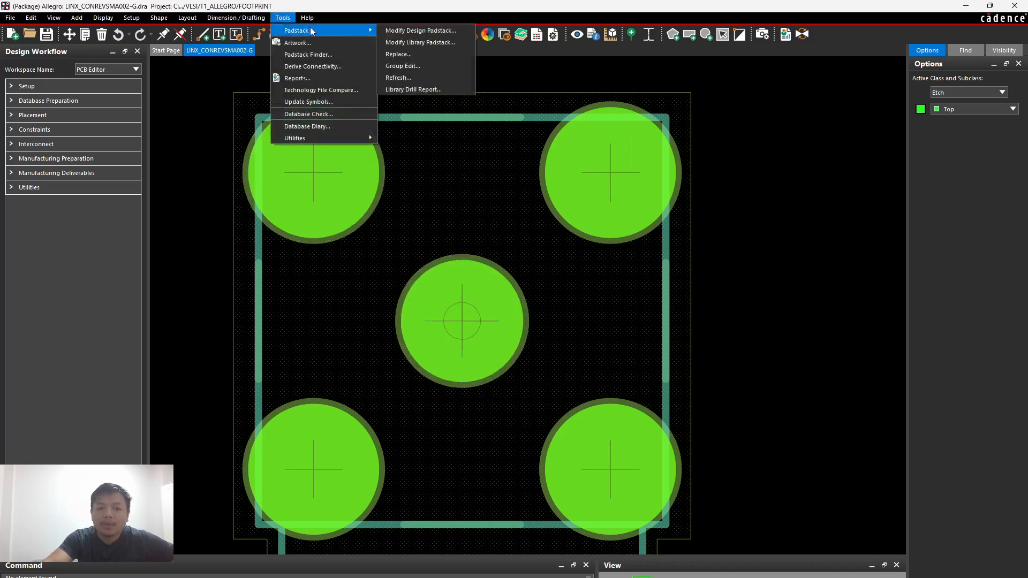
{"action": "left_click", "coordinate": [415, 30]}
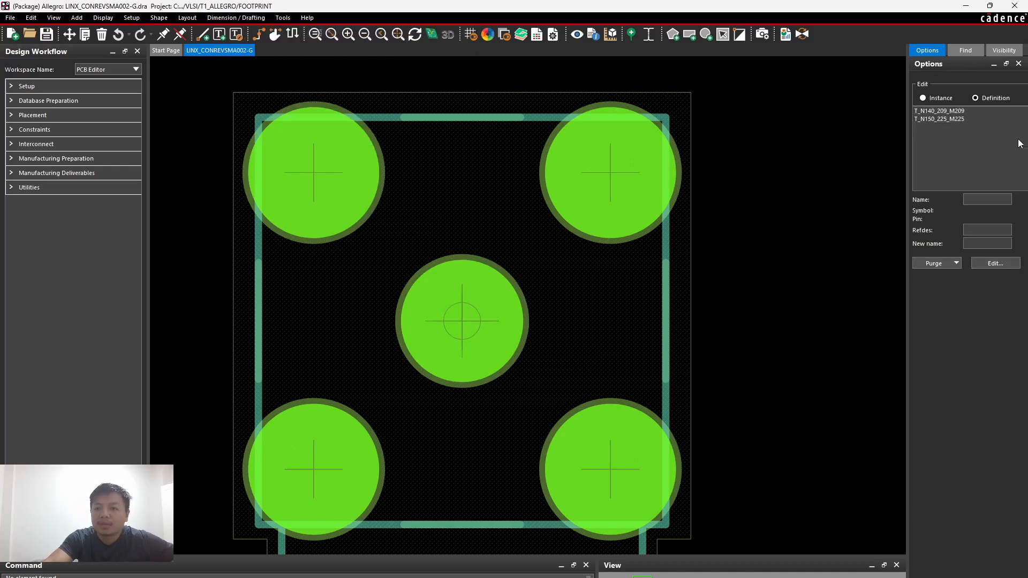
{"action": "left_click", "coordinate": [962, 112]}
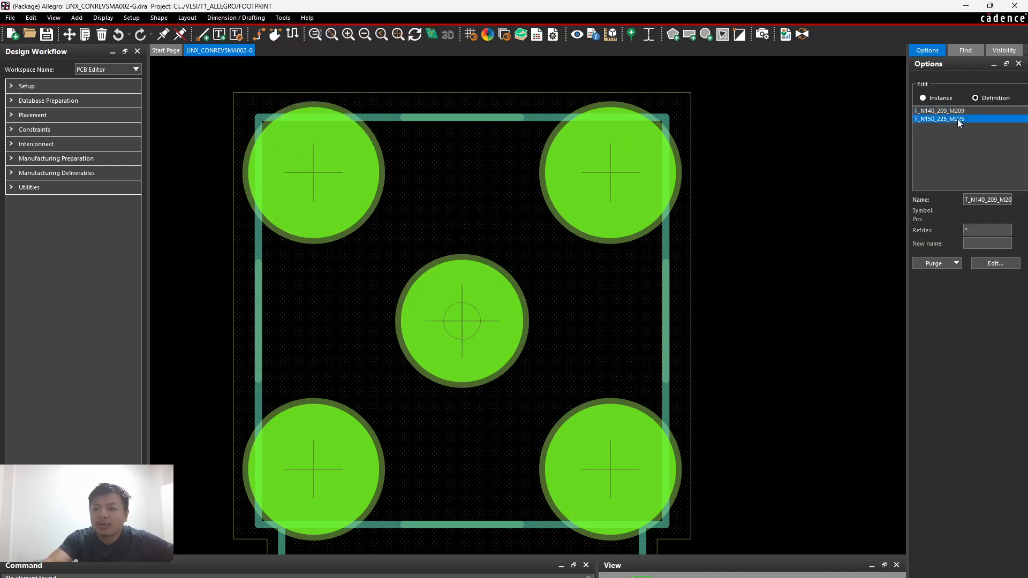
{"action": "double_click", "coordinate": [962, 112]}
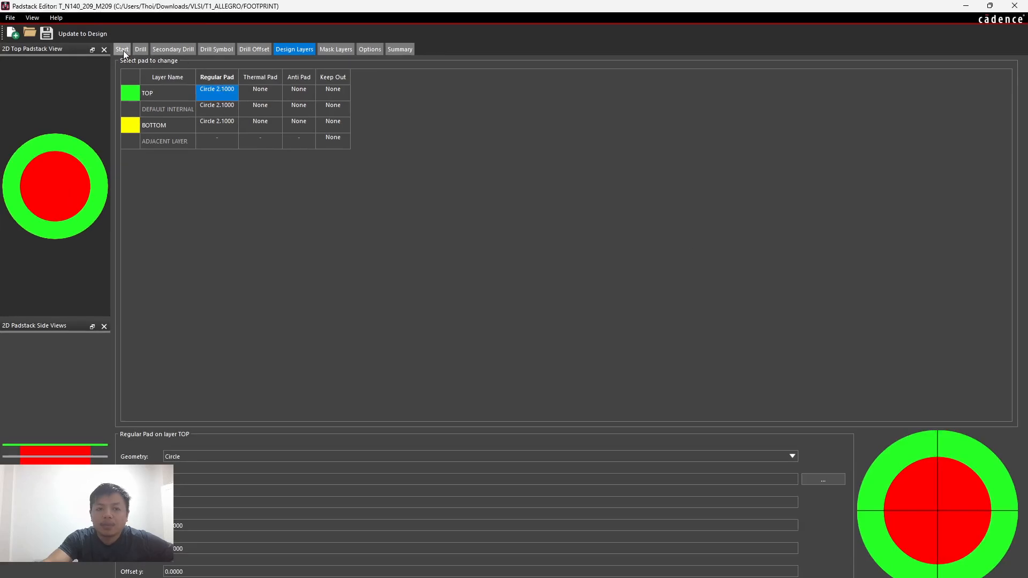
Step: Review the padstack's usage, drill, drill symbol, offset, design layer, mask layer and summary settings, and close the Padstack Editor
{"action": "left_click", "coordinate": [122, 49]}
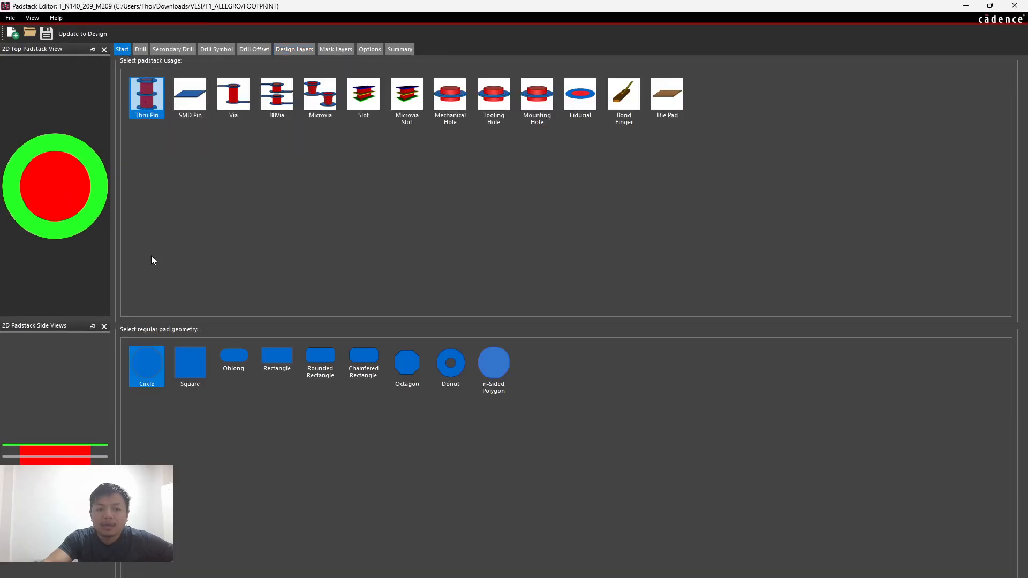
{"action": "left_click", "coordinate": [141, 49]}
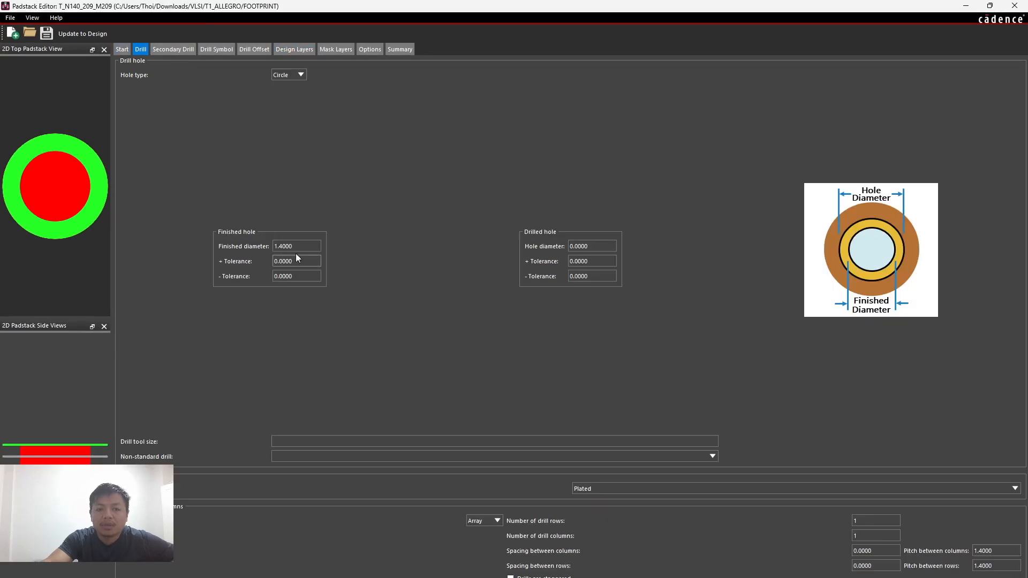
{"action": "left_click", "coordinate": [185, 49]}
{"action": "left_click", "coordinate": [227, 49]}
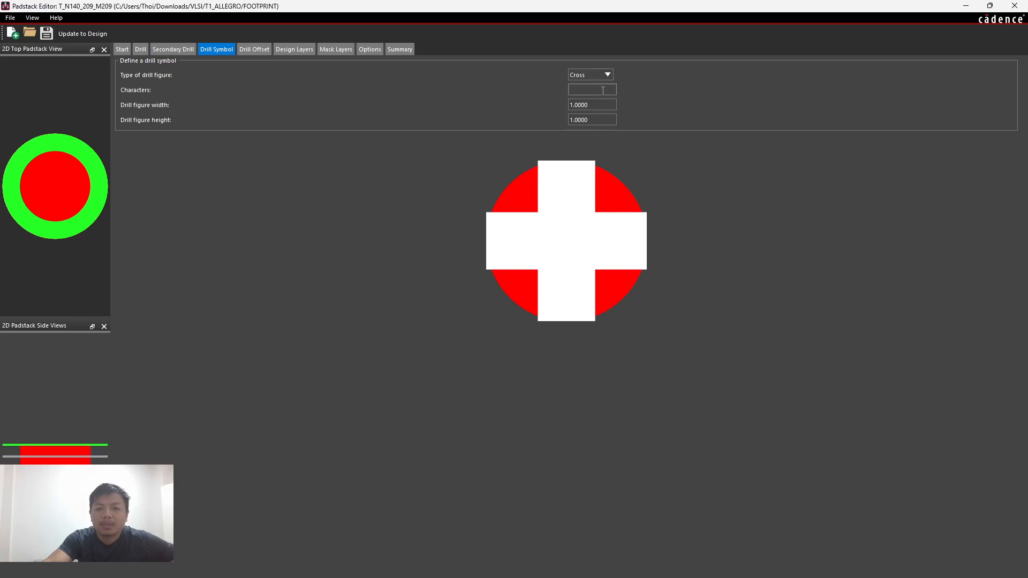
{"action": "left_click", "coordinate": [262, 50]}
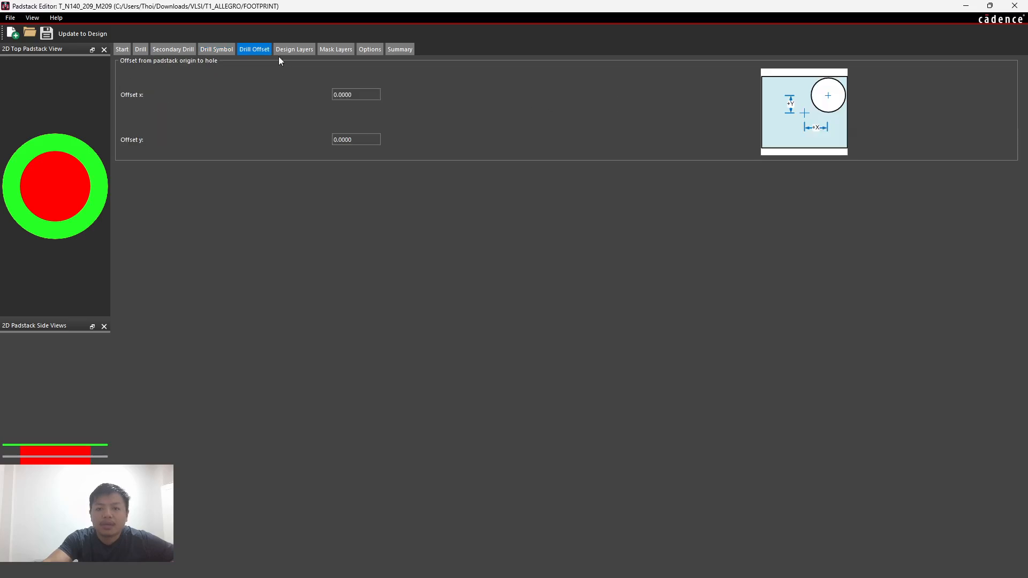
{"action": "left_click", "coordinate": [308, 54]}
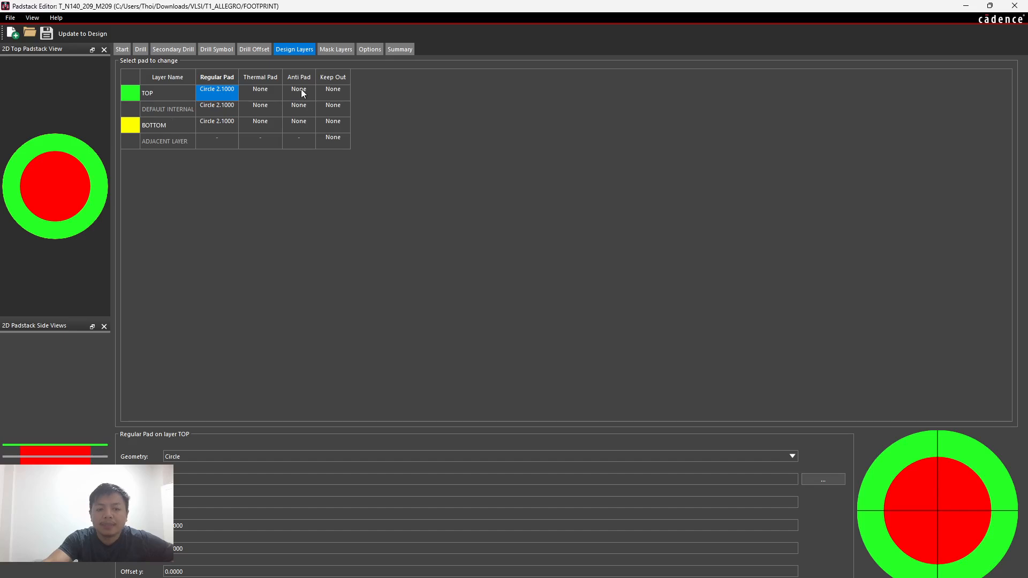
{"action": "left_click", "coordinate": [337, 50]}
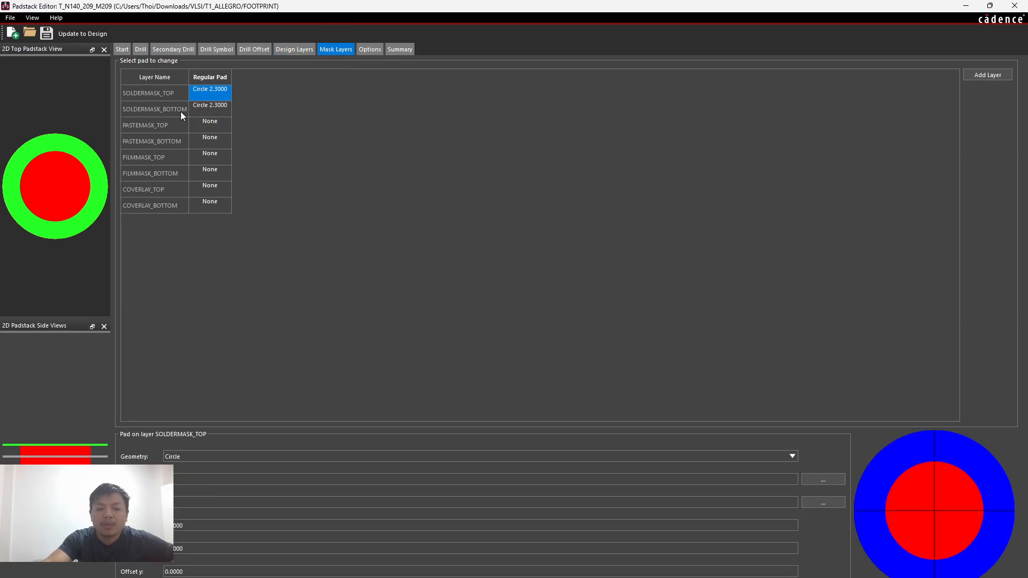
{"action": "left_click", "coordinate": [376, 49]}
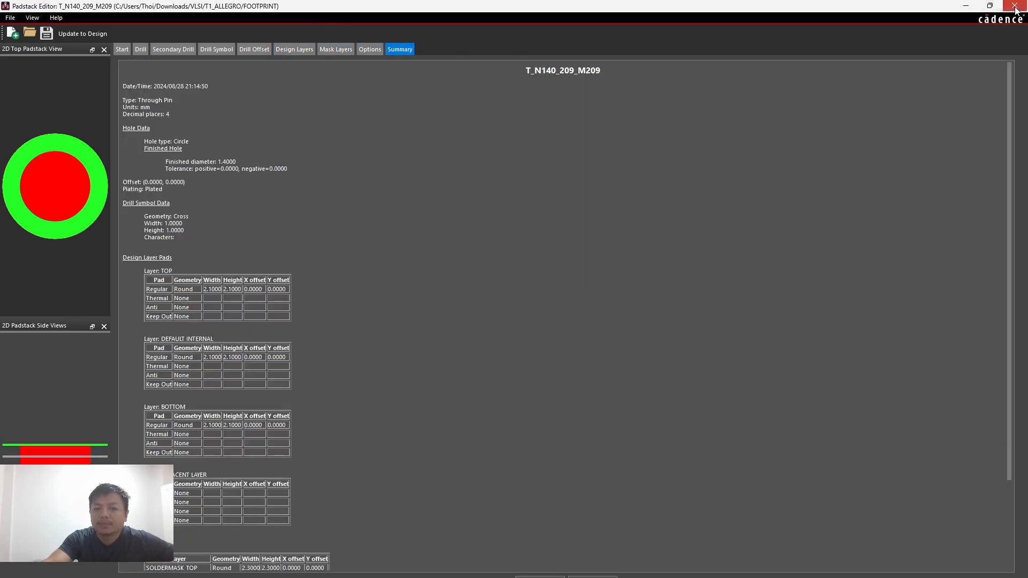
{"action": "left_click", "coordinate": [1015, 5]}
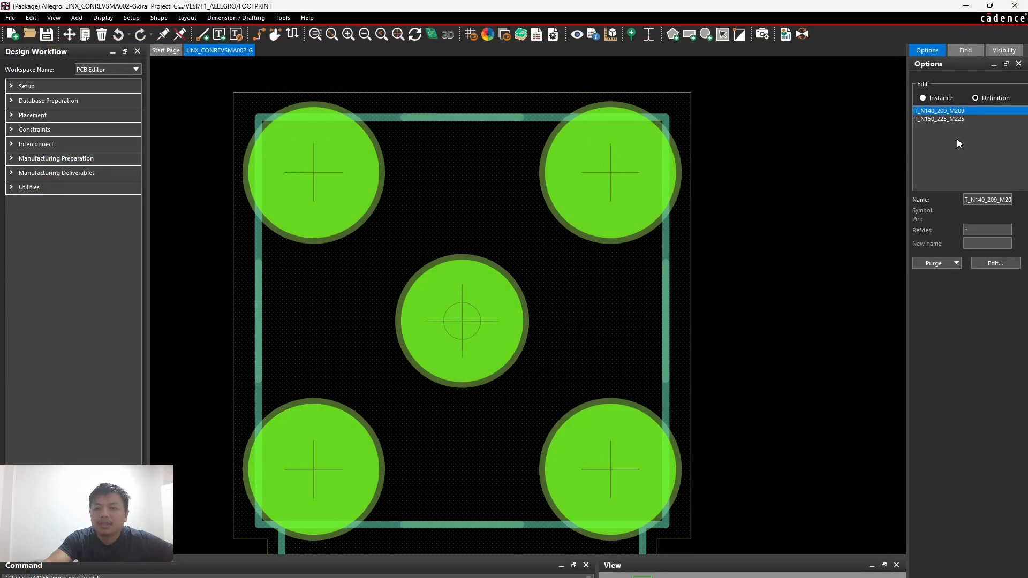
Step: End padstack editing and open the footprint in the 3D Canvas with all layers and all objects included
{"action": "left_click", "coordinate": [827, 300]}
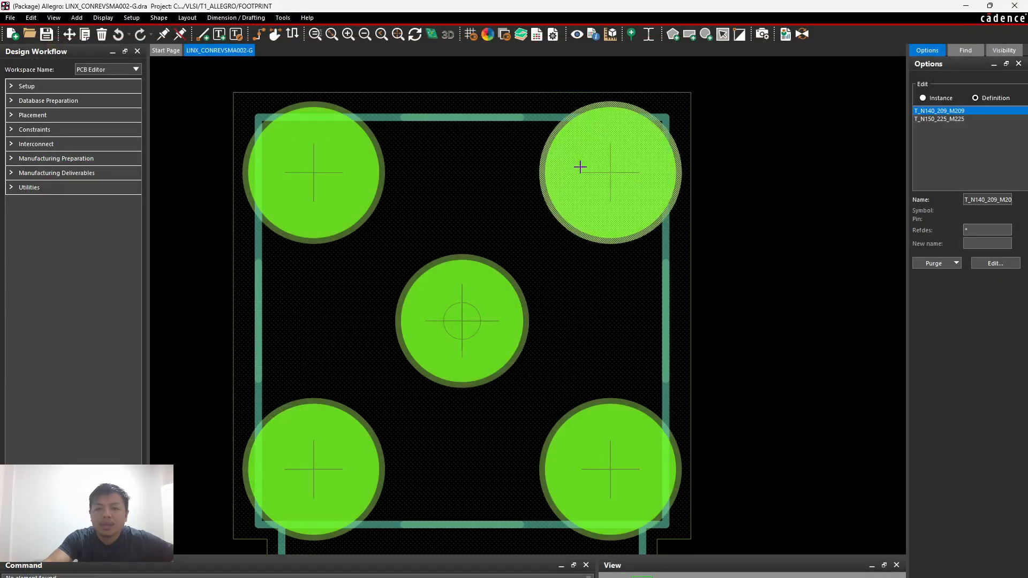
{"action": "scroll", "coordinate": [580, 167], "scroll_direction": "down", "scroll_amount": 2}
{"action": "left_click", "coordinate": [432, 34]}
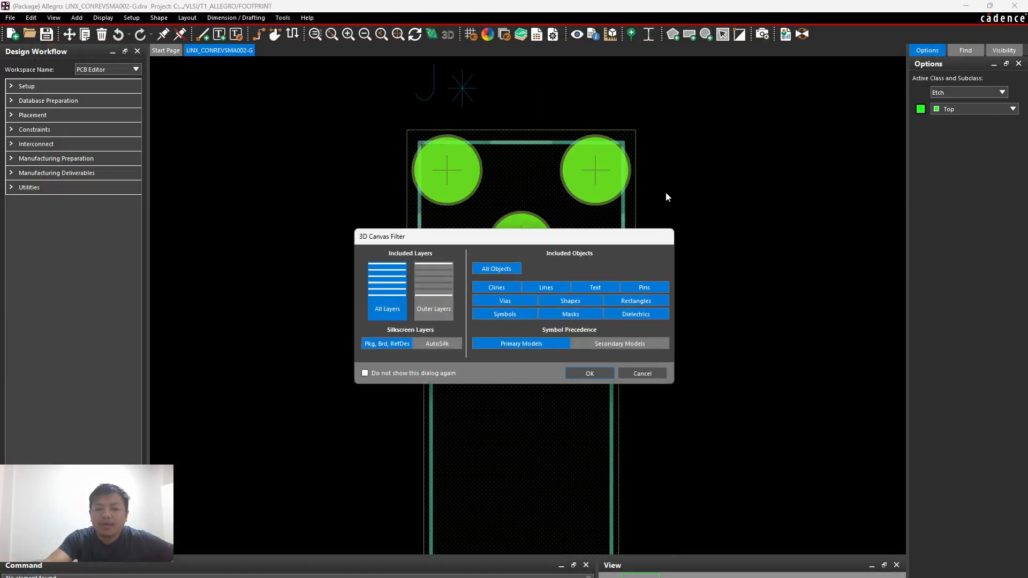
{"action": "left_click", "coordinate": [590, 369]}
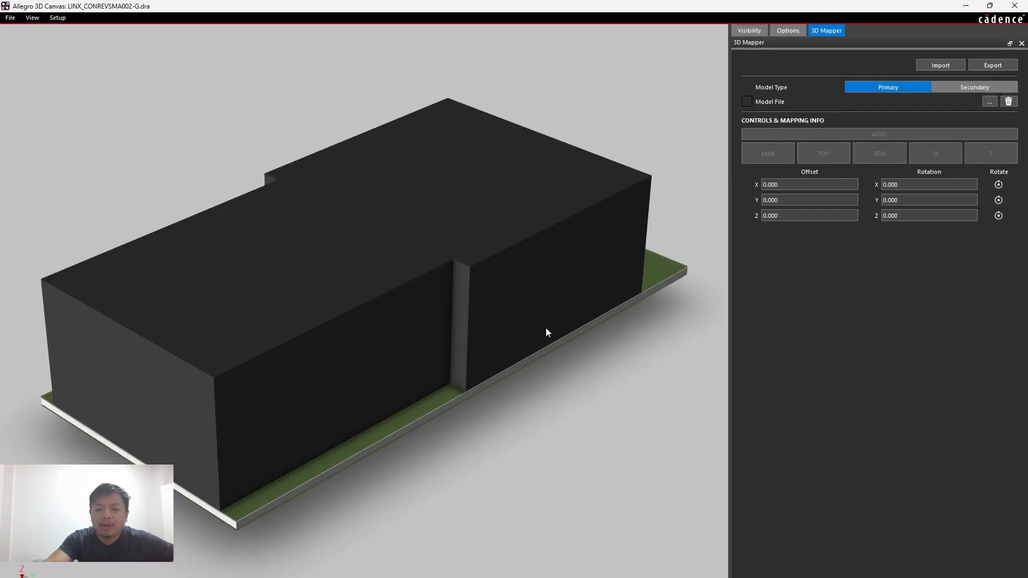
{"action": "mouse_move", "coordinate": [547, 328]}
{"action": "left_mouse_down"}
{"action": "mouse_move", "coordinate": [555, 354]}
{"action": "mouse_move", "coordinate": [540, 328]}
{"action": "left_mouse_up"}
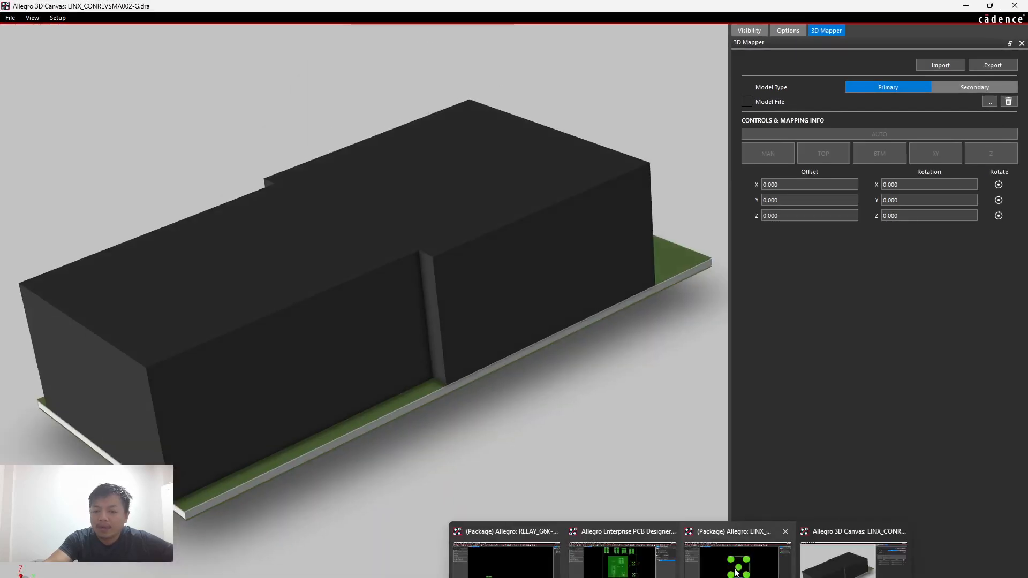
Step: Switch to the led_youtube board to look at connectors J4 and J5, and return to the footprint's 3D Canvas
{"action": "left_click", "coordinate": [636, 576]}
{"action": "scroll", "coordinate": [623, 266], "scroll_direction": "up", "scroll_amount": 3}
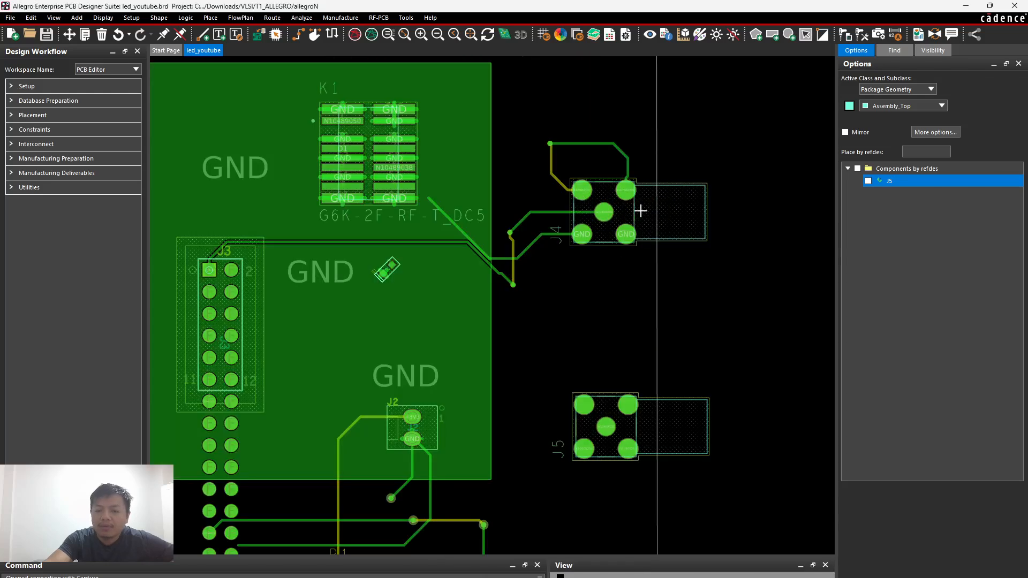
{"action": "scroll", "coordinate": [700, 292], "scroll_direction": "down", "scroll_amount": 3}
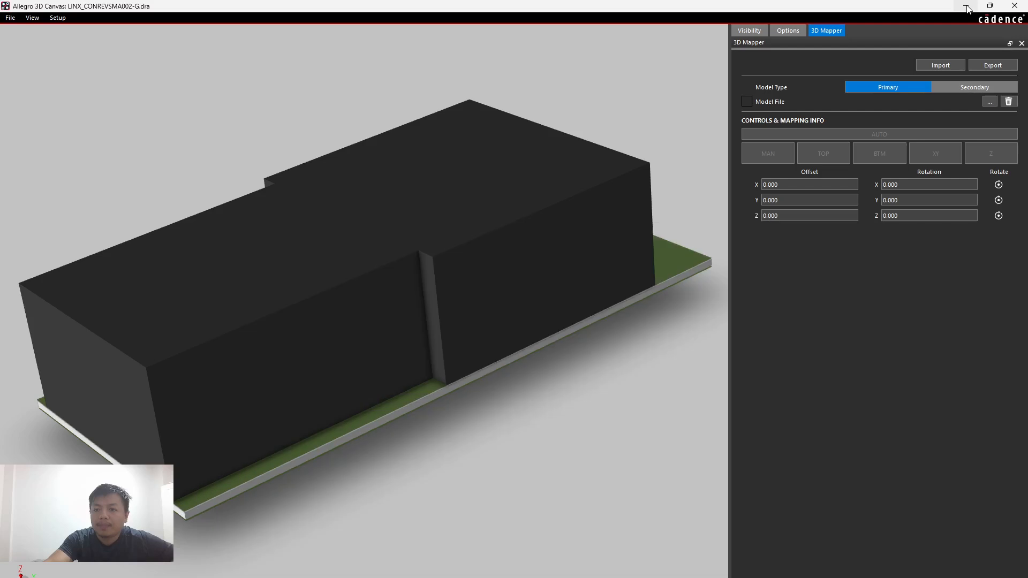
{"action": "left_click", "coordinate": [967, 6]}
Step: Look through the model file browser and the 3D Canvas windows, and add the Symbols window to the display
{"action": "left_click", "coordinate": [990, 102]}
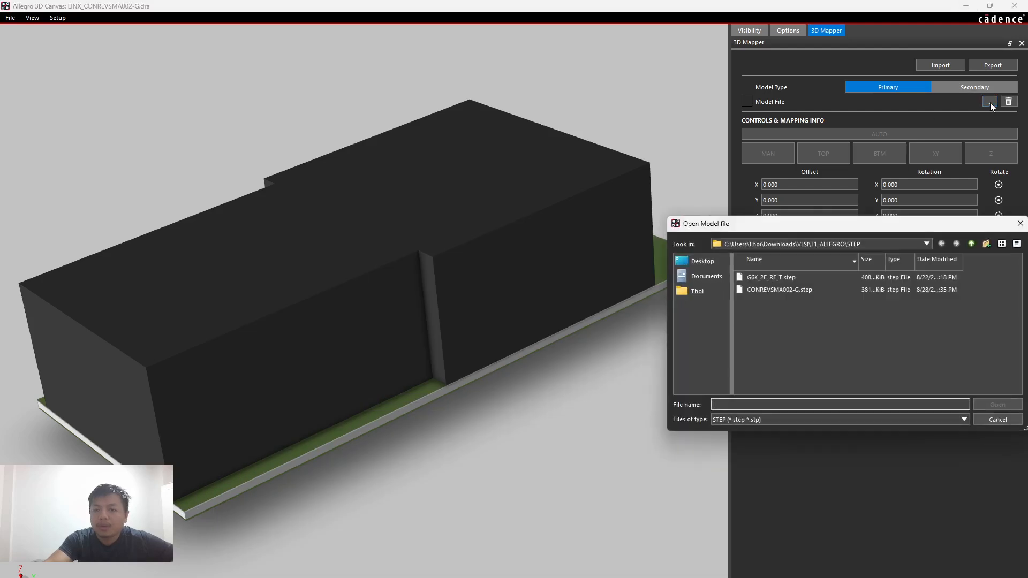
{"action": "left_click", "coordinate": [1020, 223]}
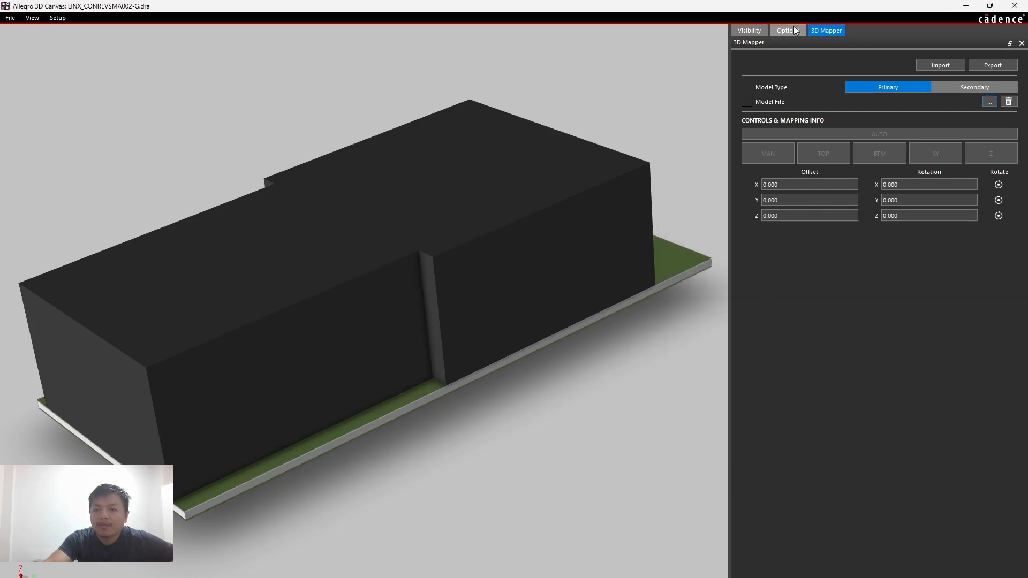
{"action": "left_click", "coordinate": [747, 31]}
{"action": "left_click", "coordinate": [825, 30]}
{"action": "left_click", "coordinate": [25, 17]}
{"action": "mouse_move", "coordinate": [75, 42]}
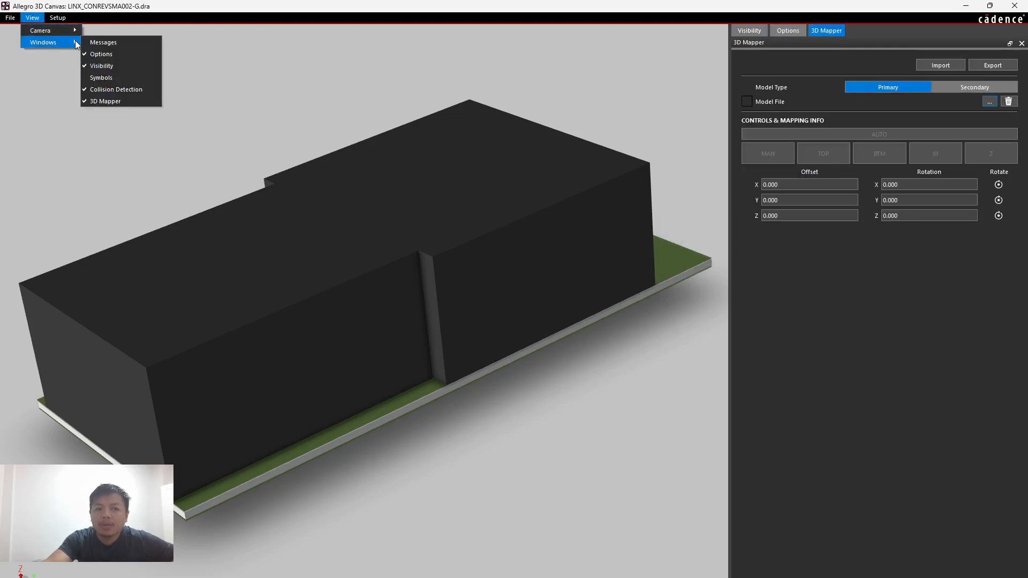
{"action": "left_click", "coordinate": [102, 77]}
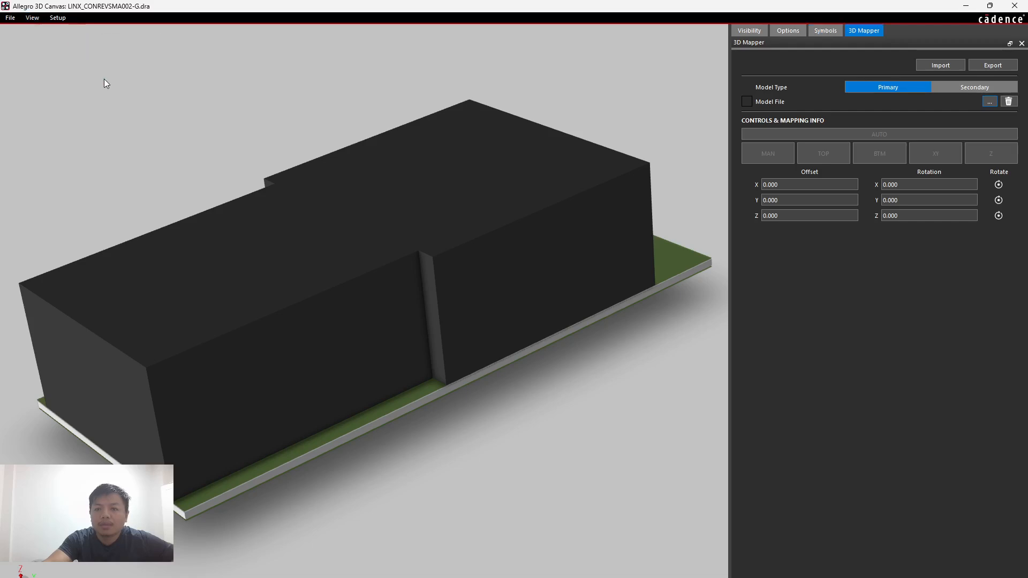
{"action": "left_click", "coordinate": [24, 20]}
{"action": "mouse_move", "coordinate": [37, 31]}
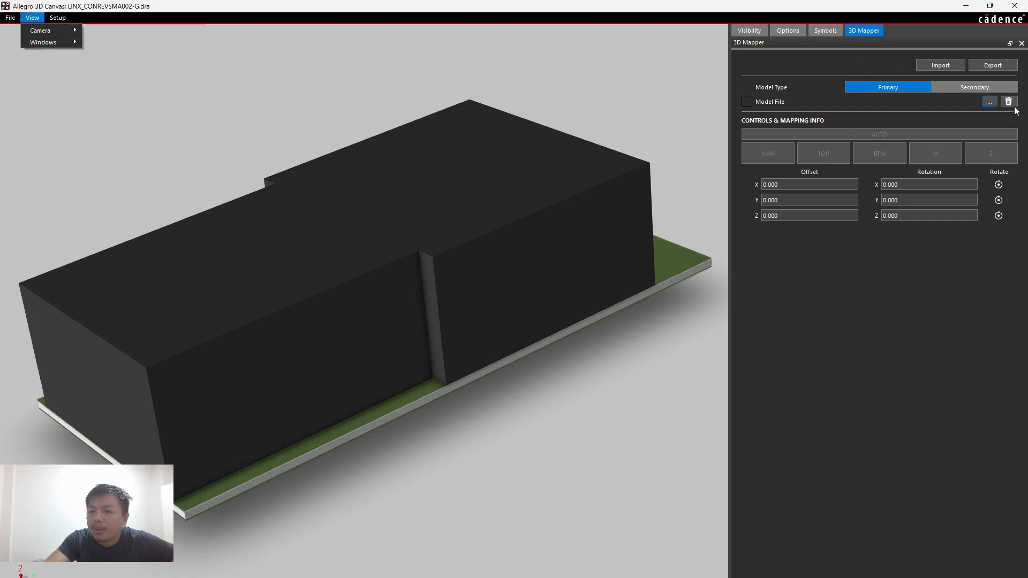
Step: Load CONREVSMA002-G.step from the STEP folder as the footprint's primary 3D model and inspect its placement
{"action": "left_click", "coordinate": [989, 102]}
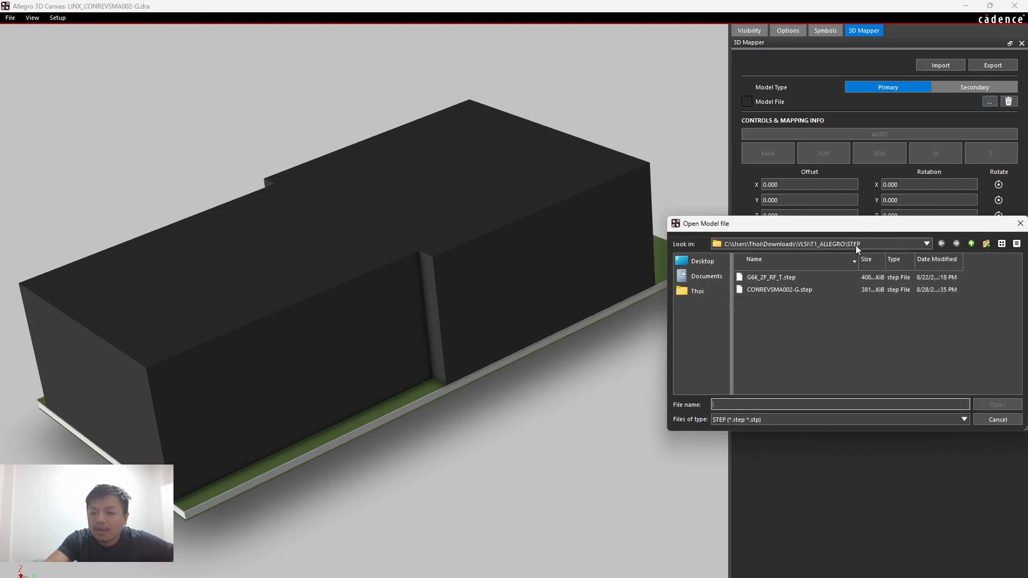
{"action": "double_click", "coordinate": [803, 290]}
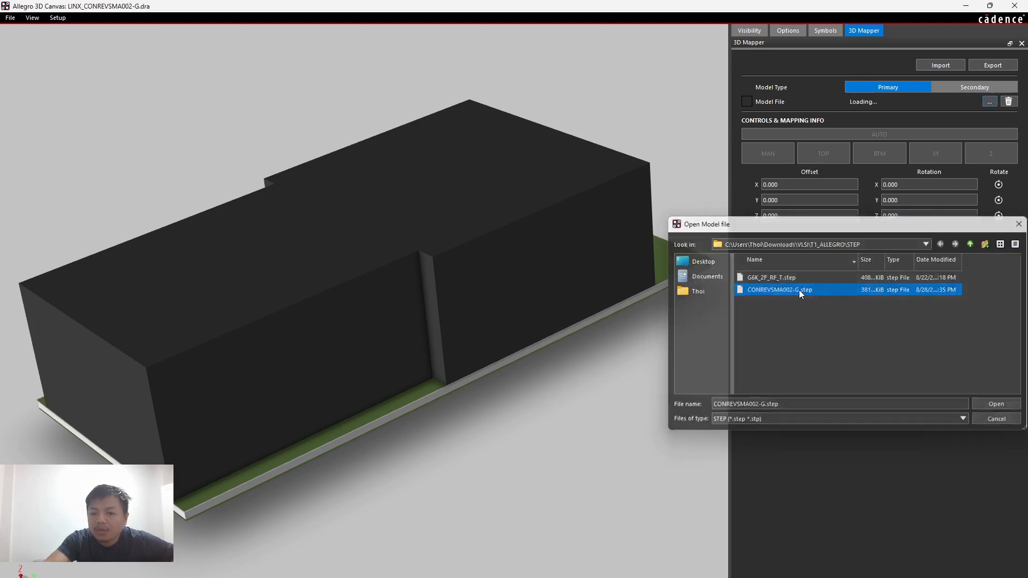
{"action": "scroll", "coordinate": [399, 283], "scroll_direction": "down", "scroll_amount": 3}
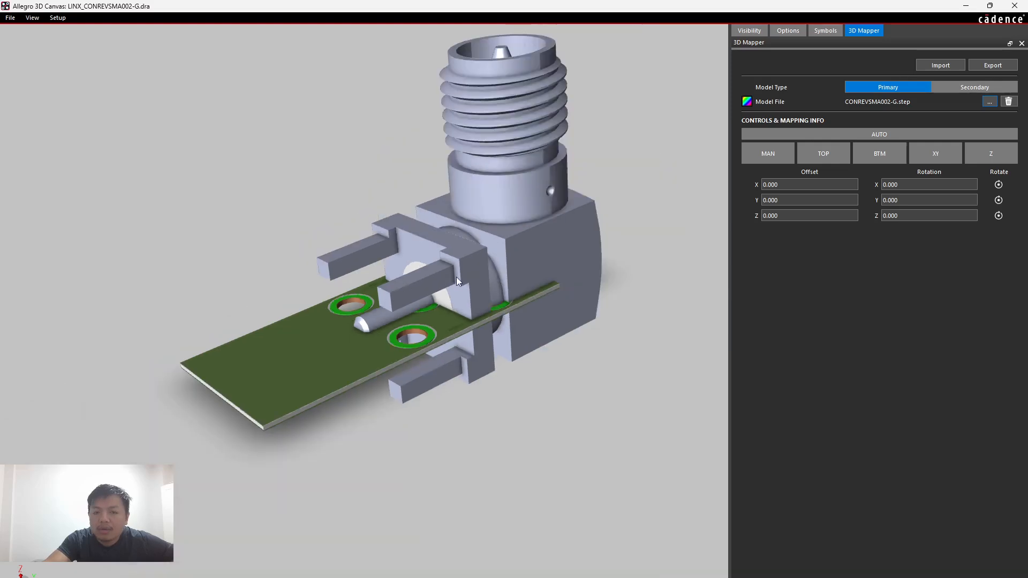
{"action": "mouse_move", "coordinate": [510, 311]}
{"action": "middle_mouse_down"}
{"action": "mouse_move", "coordinate": [514, 345]}
{"action": "mouse_move", "coordinate": [515, 325]}
{"action": "middle_mouse_up"}
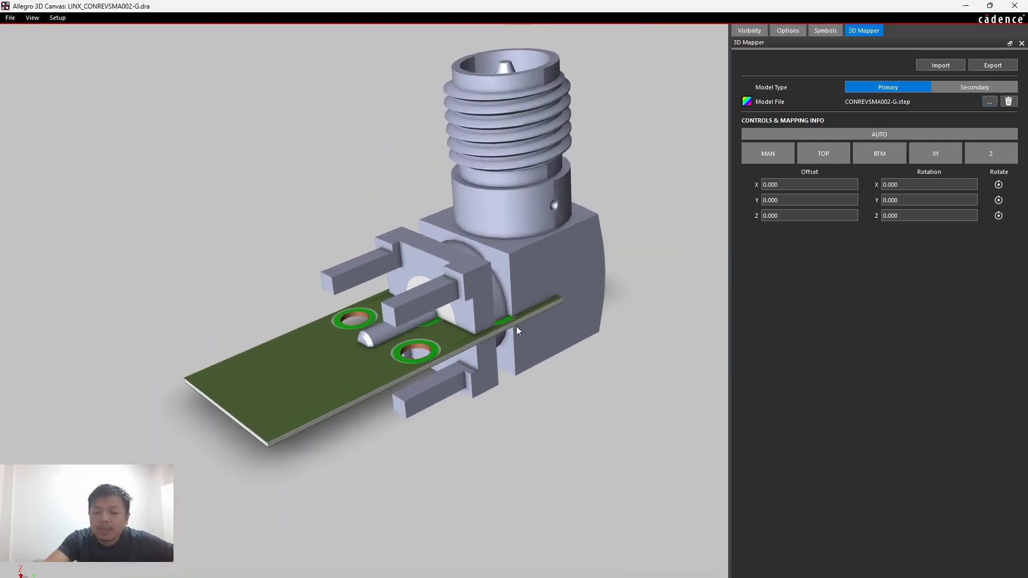
{"action": "left_click_drag", "start_coordinate": [510, 330], "coordinate": [569, 278]}
{"action": "scroll", "coordinate": [541, 115], "scroll_direction": "up", "scroll_amount": 2}
Step: Move the connector model manually upward, clear of the board, to a Z offset of about 9.48
{"action": "left_click", "coordinate": [764, 152]}
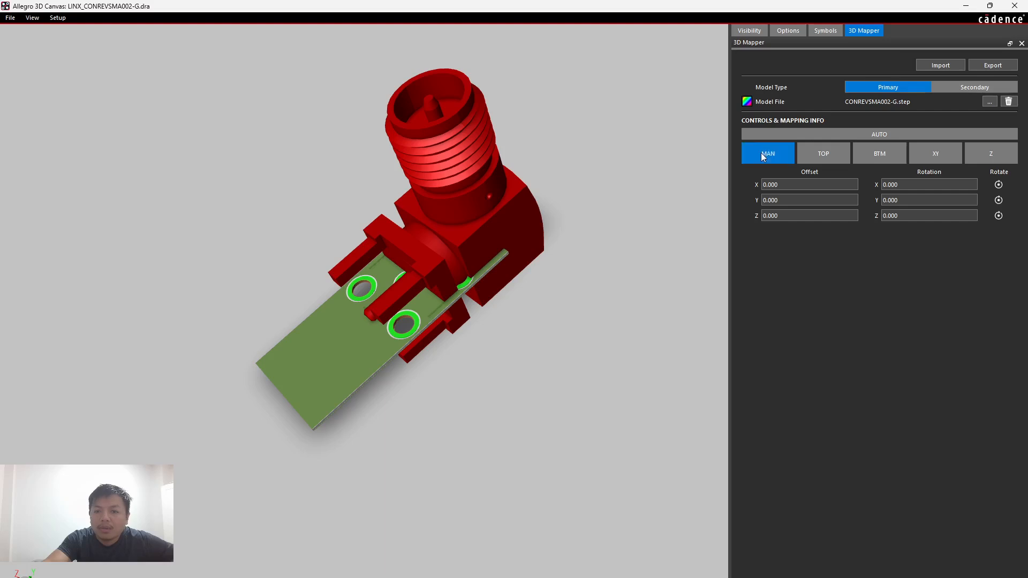
{"action": "left_click_drag", "start_coordinate": [409, 181], "coordinate": [334, 107]}
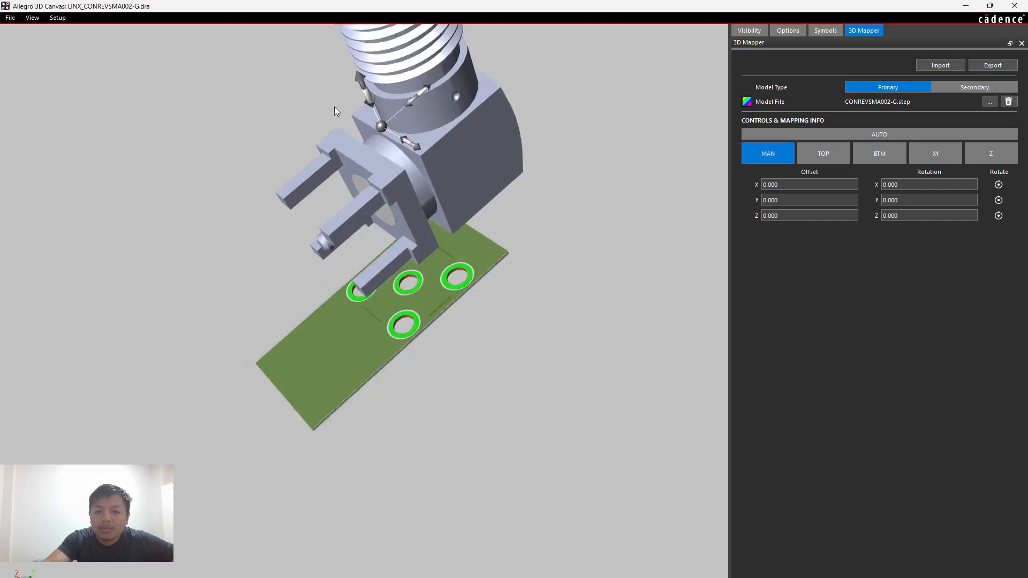
{"action": "mouse_move", "coordinate": [428, 287]}
{"action": "left_mouse_down"}
{"action": "mouse_move", "coordinate": [426, 253]}
{"action": "mouse_move", "coordinate": [417, 274]}
{"action": "left_mouse_up"}
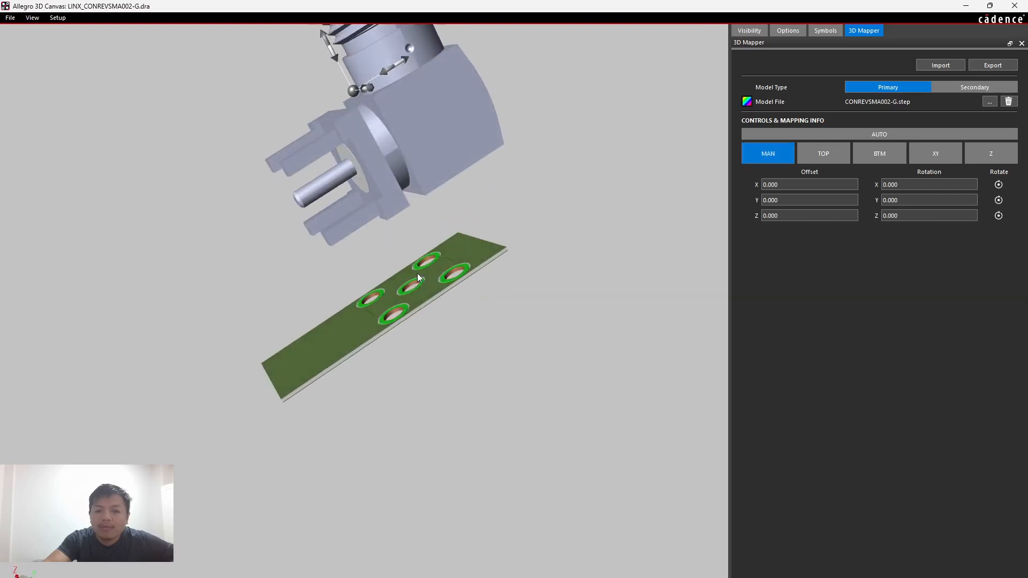
{"action": "left_click_drag", "start_coordinate": [486, 264], "coordinate": [497, 287]}
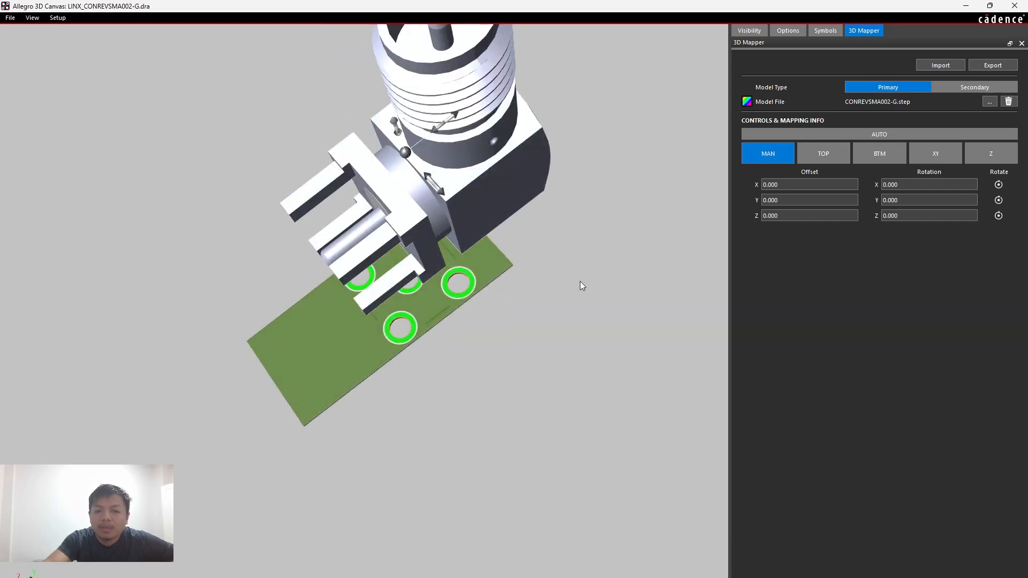
Step: Seat the connector model's pin-side face on the board's top surface, giving a 90° X rotation, and inspect the pins from below
{"action": "left_click", "coordinate": [813, 153]}
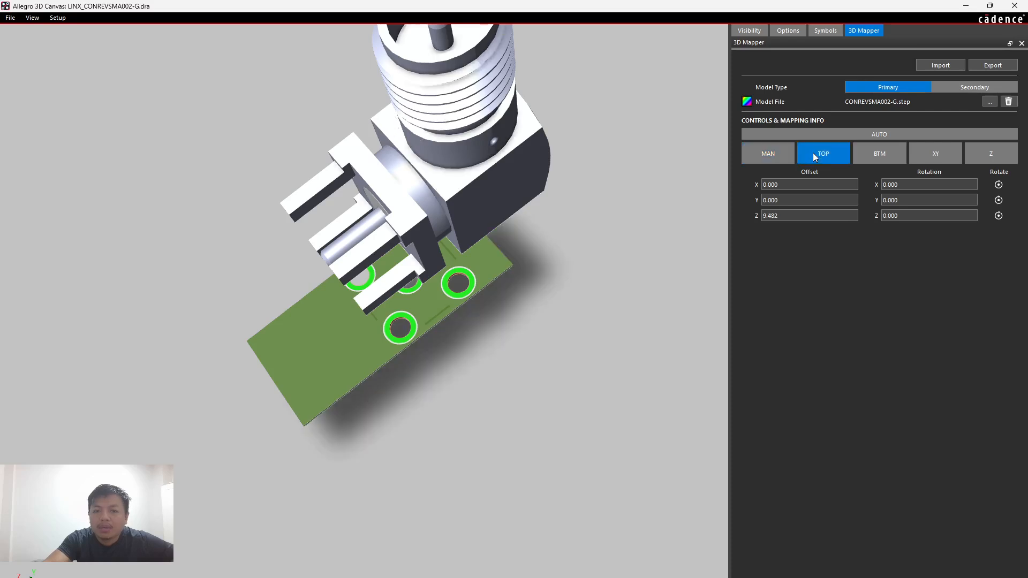
{"action": "left_click_drag", "start_coordinate": [563, 319], "coordinate": [576, 298]}
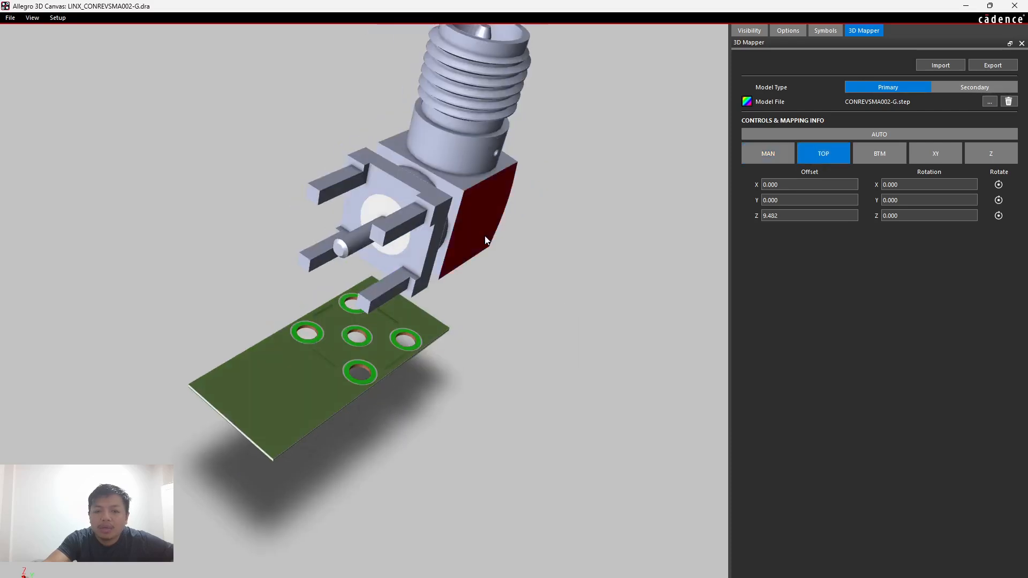
{"action": "left_click", "coordinate": [429, 213]}
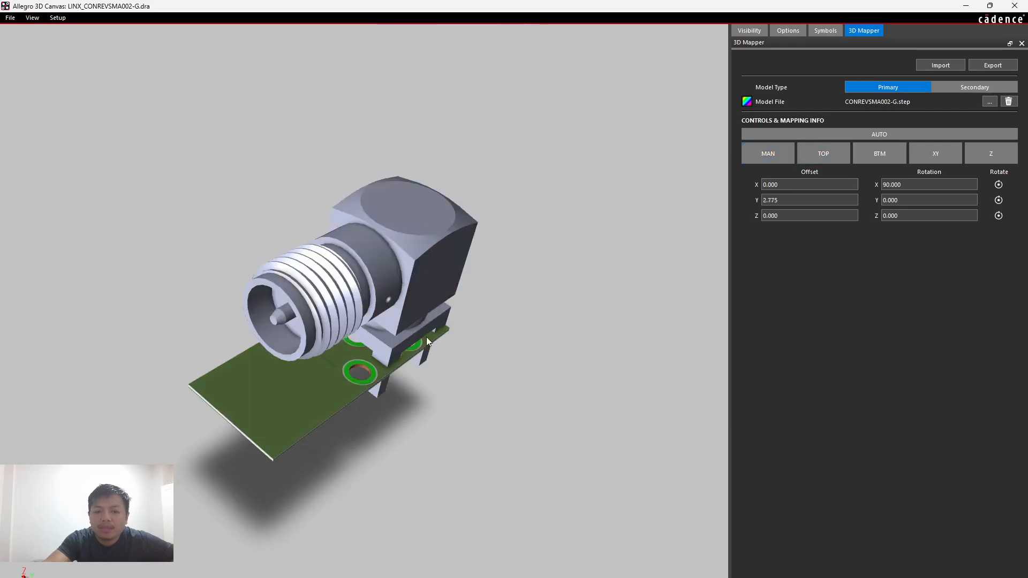
{"action": "mouse_move", "coordinate": [426, 336]}
{"action": "middle_mouse_down", "text": "shift"}
{"action": "mouse_move", "coordinate": [412, 318]}
{"action": "mouse_move", "coordinate": [419, 335]}
{"action": "middle_mouse_up", "text": "shift"}
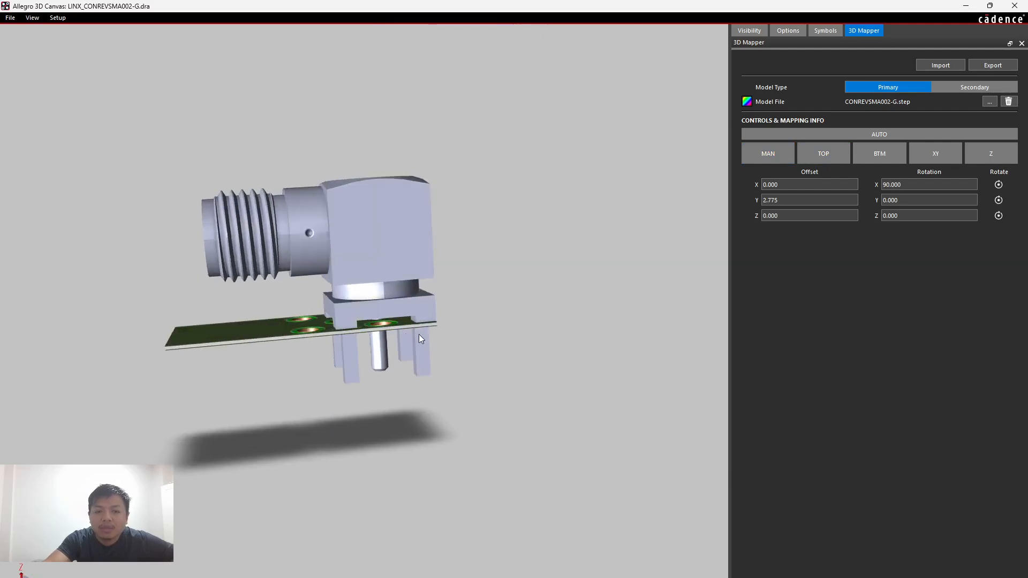
{"action": "scroll", "coordinate": [360, 330], "scroll_direction": "up", "scroll_amount": 10}
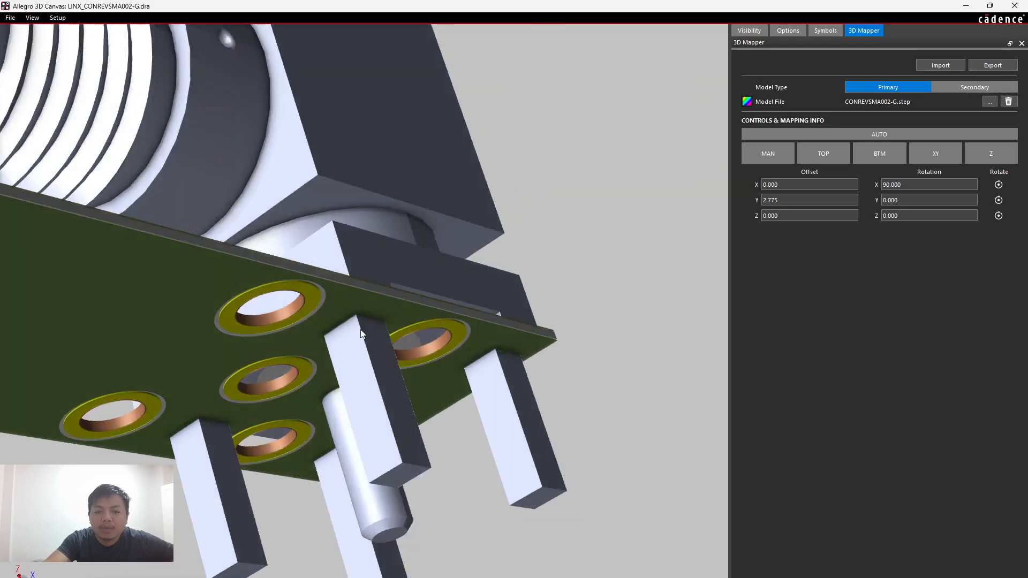
{"action": "middle_click_drag", "start_coordinate": [361, 334], "coordinate": [466, 354], "text": "shift"}
{"action": "scroll", "coordinate": [461, 338], "scroll_direction": "down", "scroll_amount": 5}
Step: Move the connector model manually off the footprint along Y, to a Y offset of about 14.63
{"action": "left_click", "coordinate": [399, 274]}
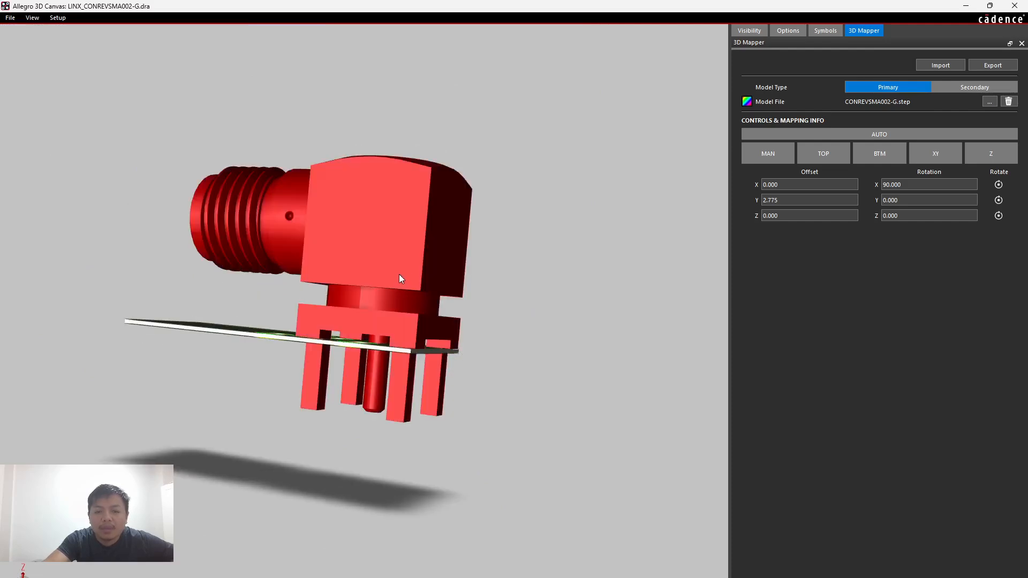
{"action": "left_click", "coordinate": [771, 153]}
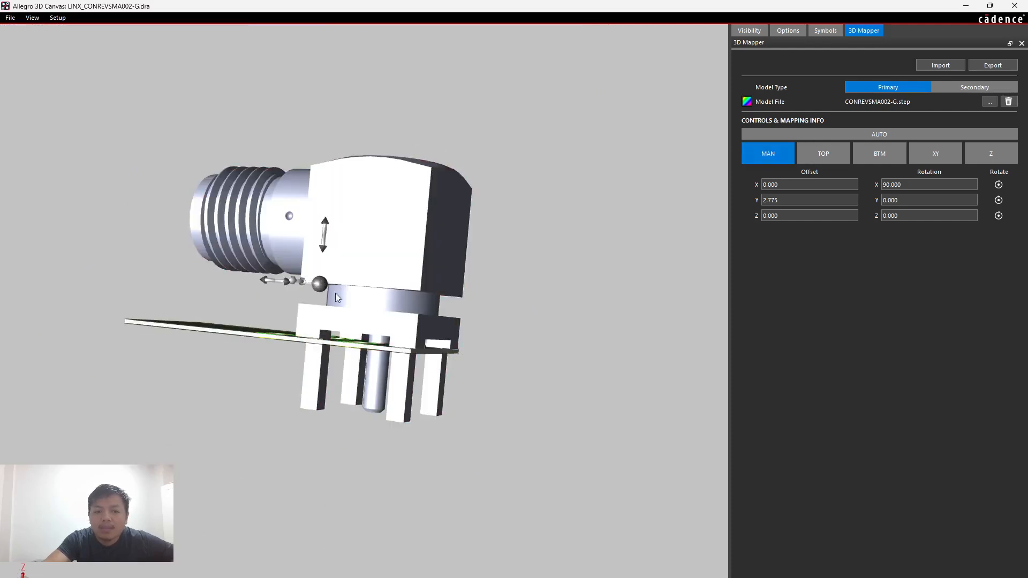
{"action": "middle_click_drag", "start_coordinate": [337, 297], "coordinate": [475, 338], "text": "shift"}
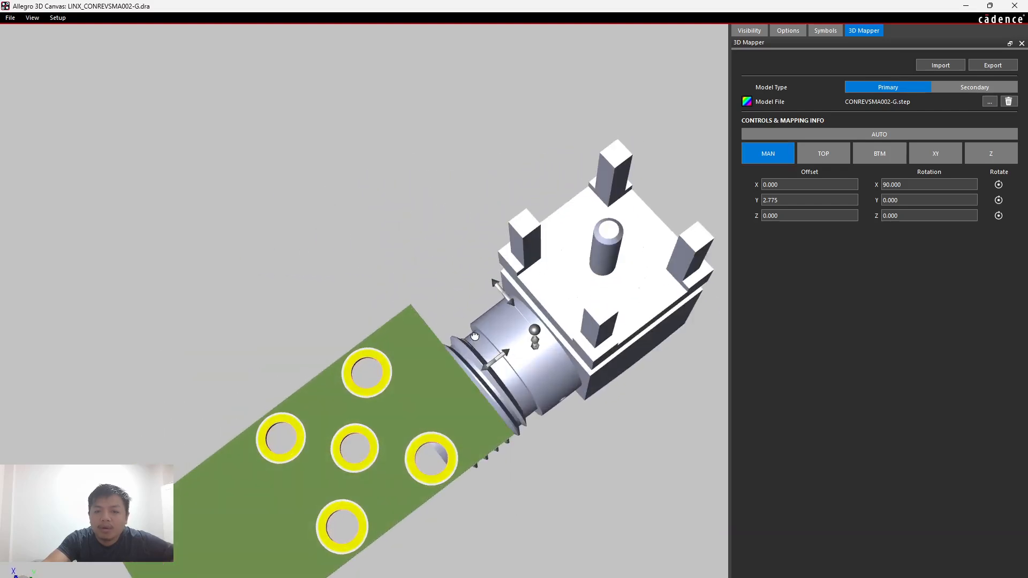
Step: Try to align the model in XY by matching two outer pin end faces with two footprint pads
{"action": "left_click", "coordinate": [932, 155]}
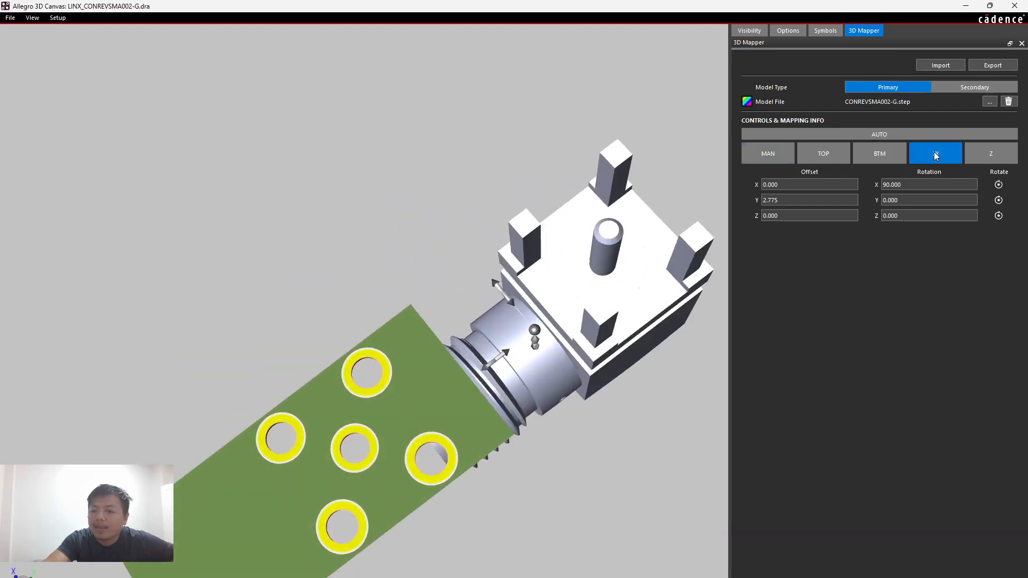
{"action": "left_click", "coordinate": [530, 224]}
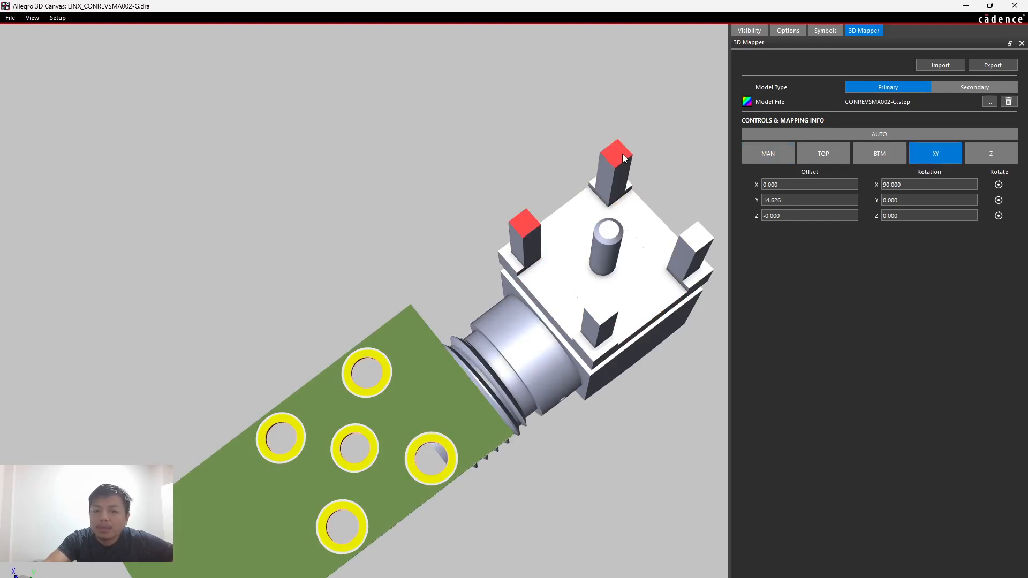
{"action": "left_click", "coordinate": [298, 439]}
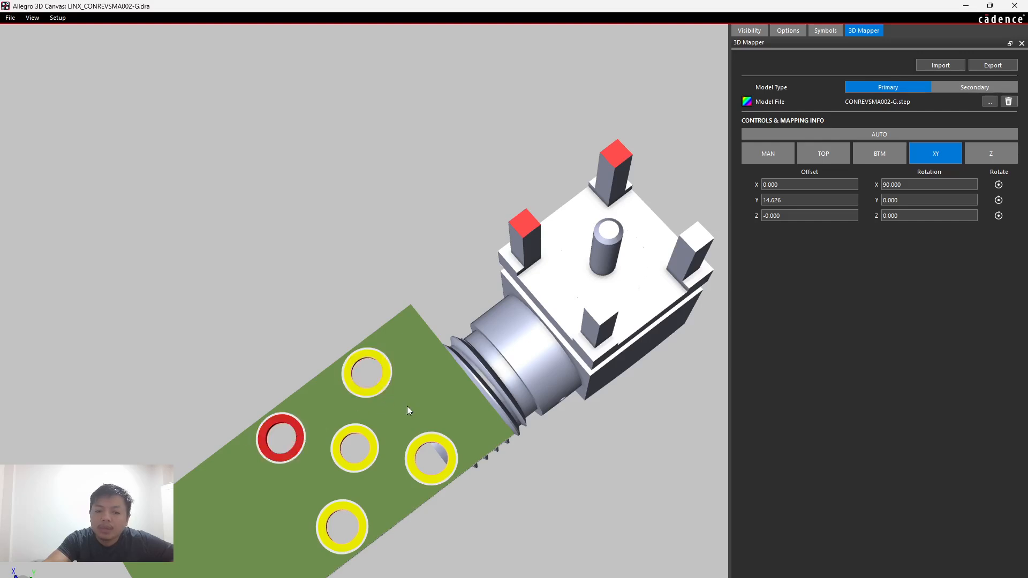
{"action": "left_click_drag", "start_coordinate": [407, 406], "coordinate": [427, 454]}
{"action": "left_click_drag", "start_coordinate": [666, 5], "coordinate": [734, 3]}
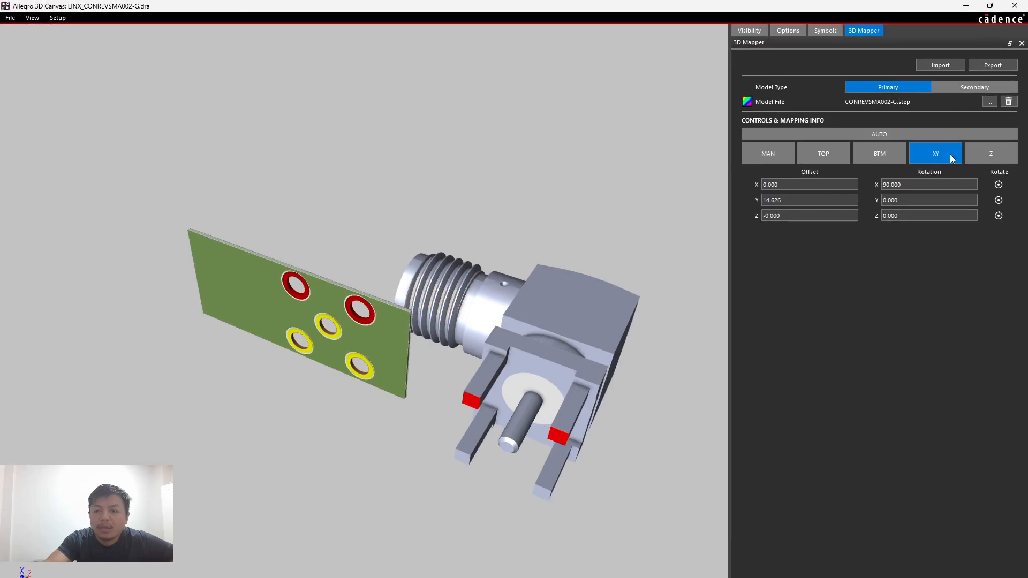
Step: Align the model in XY by matching two outer pin ends with their two pads, giving zero X and Y offsets, and inspect the fit
{"action": "left_click_drag", "start_coordinate": [536, 332], "coordinate": [524, 383]}
{"action": "left_click", "coordinate": [876, 157]}
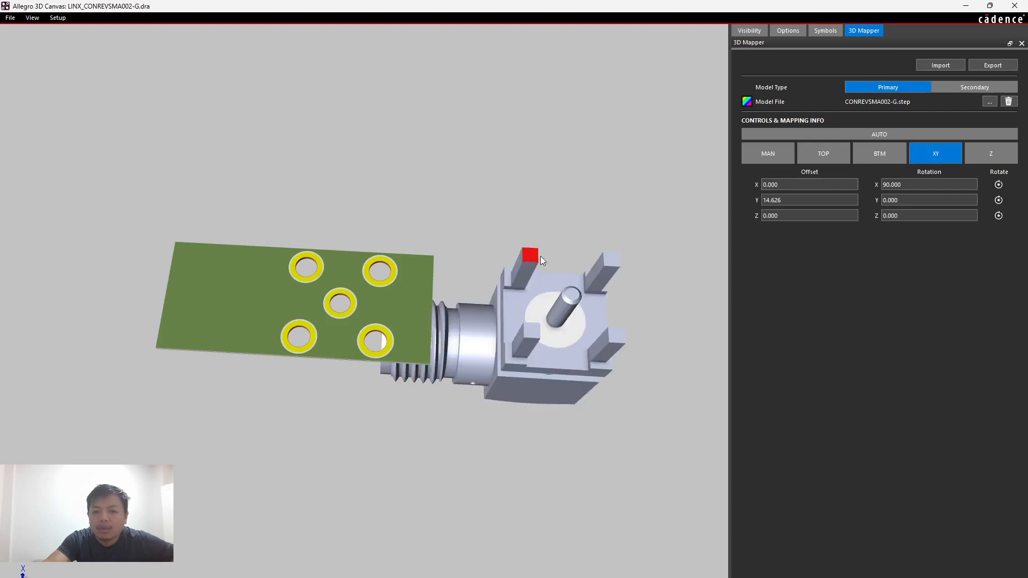
{"action": "left_click", "coordinate": [314, 273]}
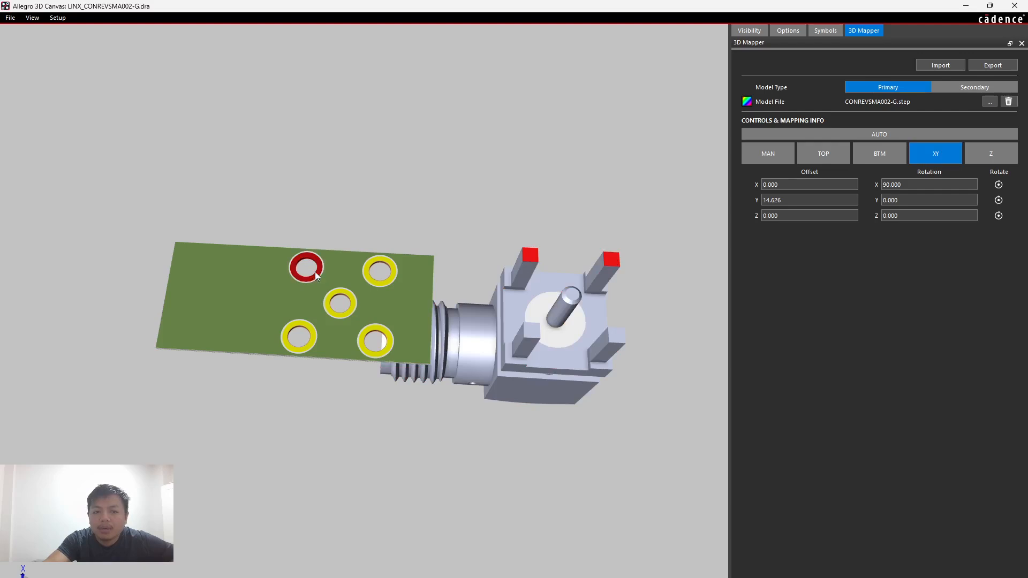
{"action": "left_click", "coordinate": [940, 153]}
{"action": "left_click_drag", "start_coordinate": [373, 321], "coordinate": [381, 281]}
{"action": "scroll", "coordinate": [366, 273], "scroll_direction": "up", "scroll_amount": 3}
{"action": "left_click_drag", "start_coordinate": [429, 365], "coordinate": [442, 306]}
{"action": "scroll", "coordinate": [444, 302], "scroll_direction": "down", "scroll_amount": 1}
{"action": "scroll", "coordinate": [448, 299], "scroll_direction": "up", "scroll_amount": 1}
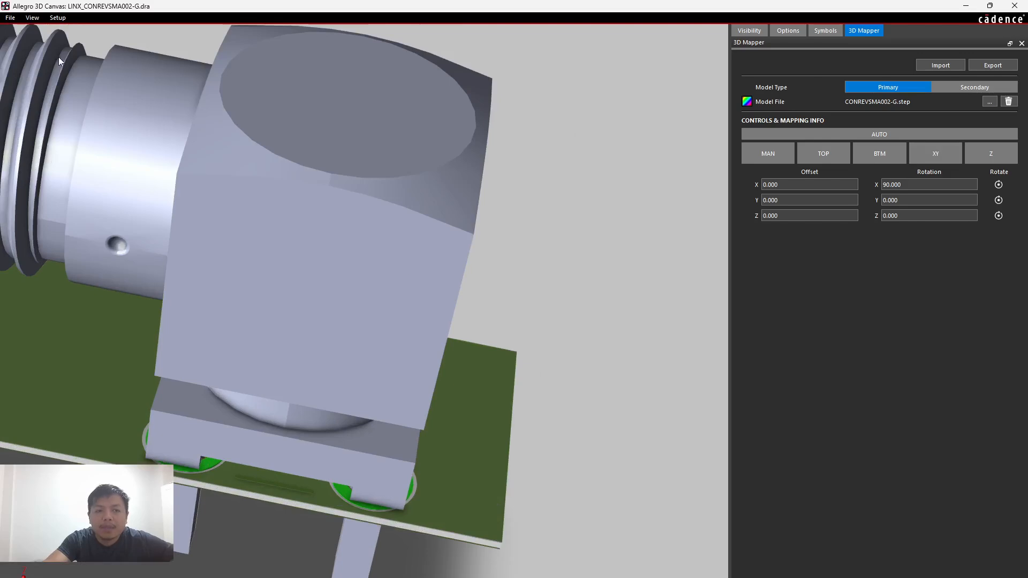
{"action": "scroll", "coordinate": [482, 300], "scroll_direction": "down", "scroll_amount": 3}
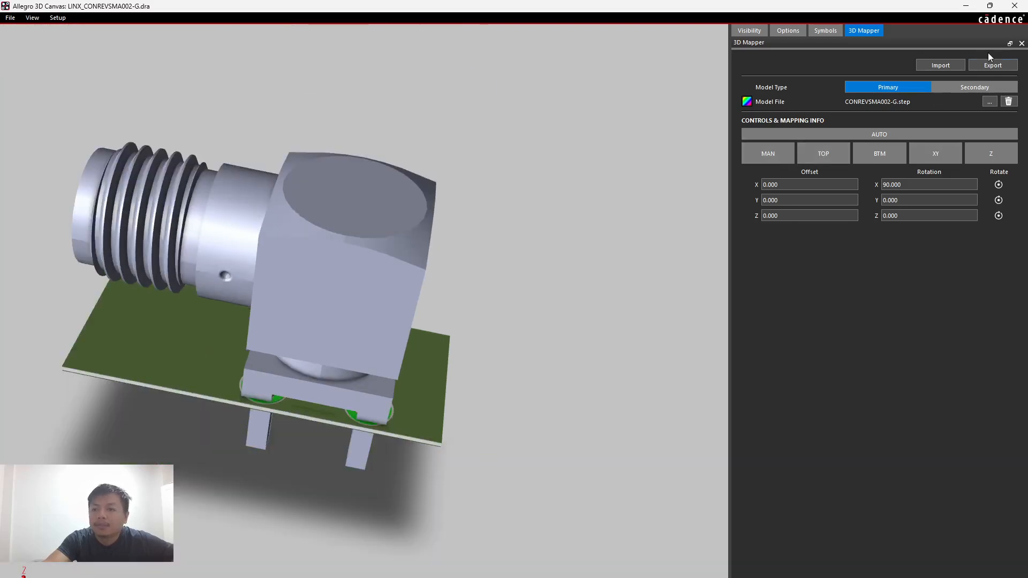
Step: Close the 3D Canvas and save the LINX_CONREVSMA002-G footprint, overwriting the existing .dra file
{"action": "left_click", "coordinate": [1014, 6]}
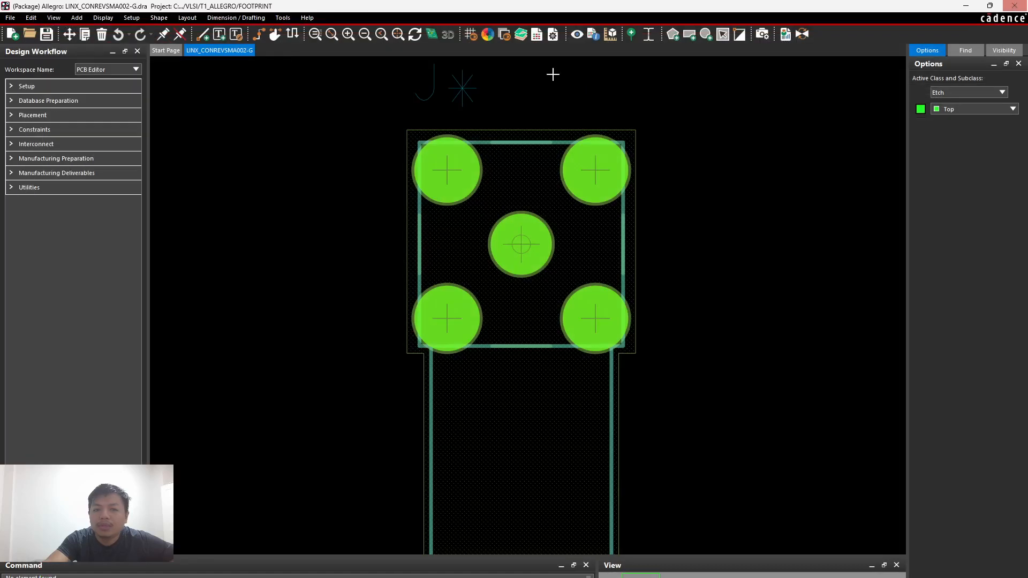
{"action": "left_click", "coordinate": [53, 35]}
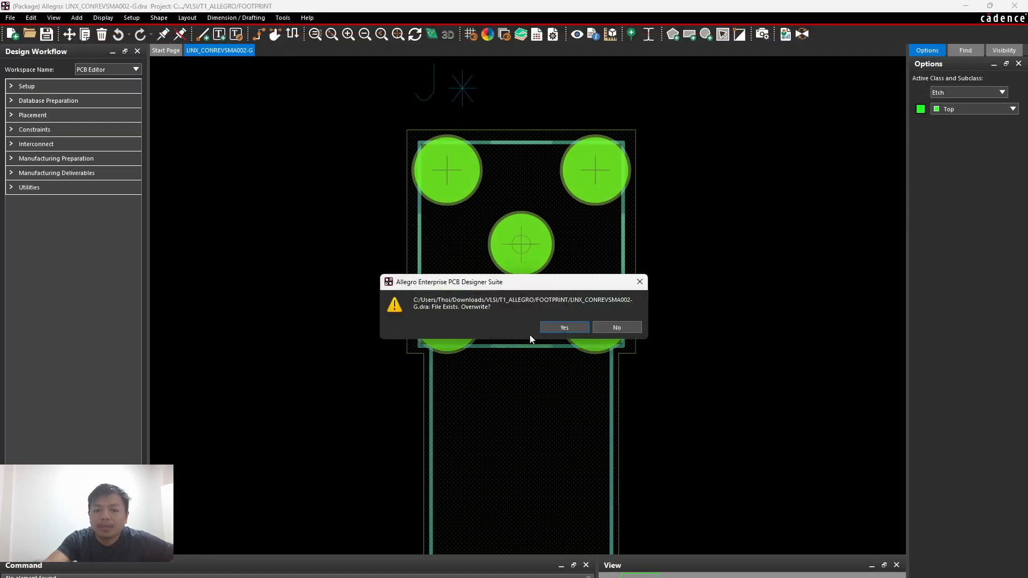
{"action": "left_click", "coordinate": [564, 328]}
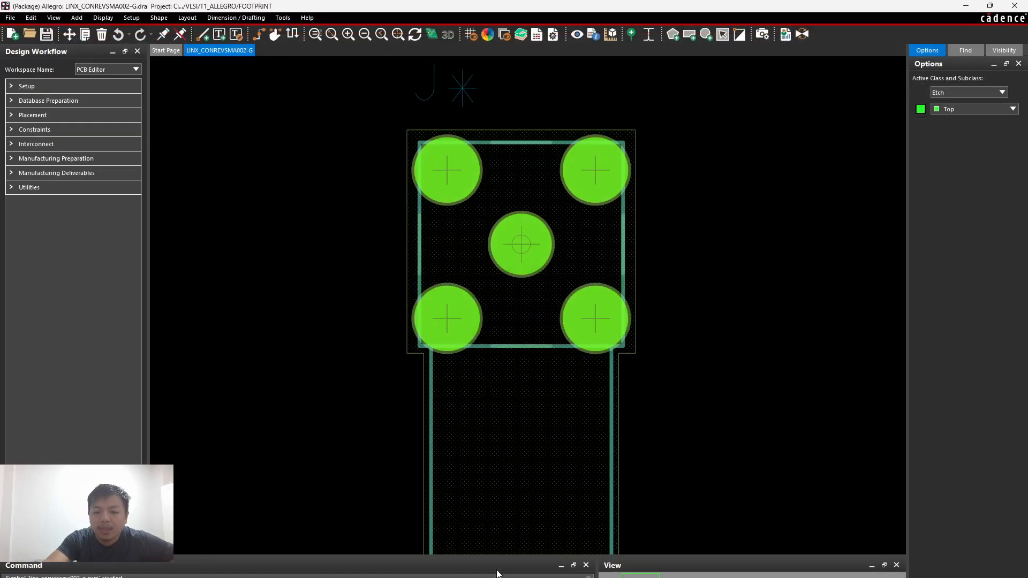
Step: Check the LINX_CONREVSMA002-G drawing, symbol and lock files in the FOOTPRINT folder, and close the footprint's Allegro window
{"action": "left_click", "coordinate": [301, 561]}
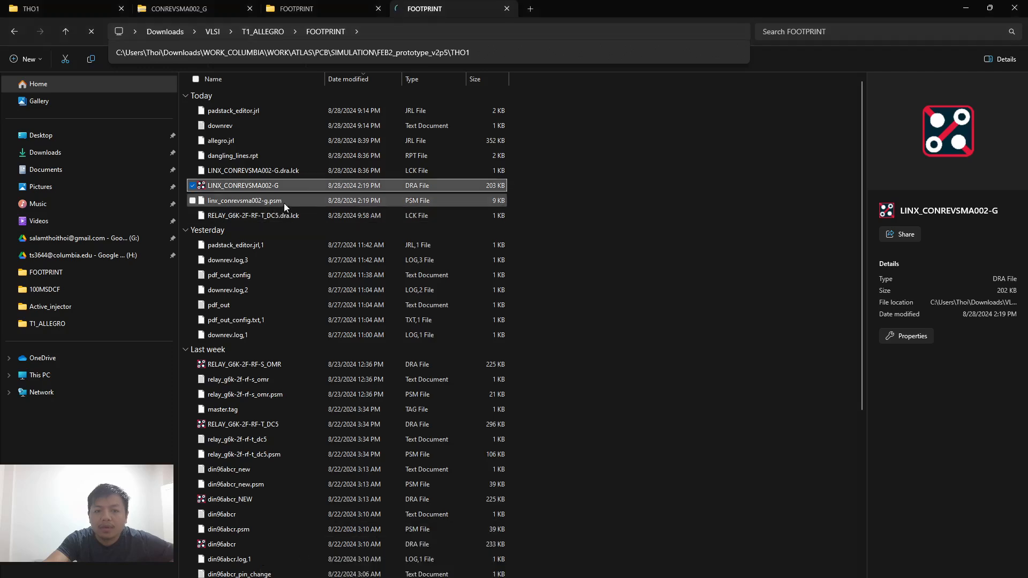
{"action": "left_click", "coordinate": [283, 202]}
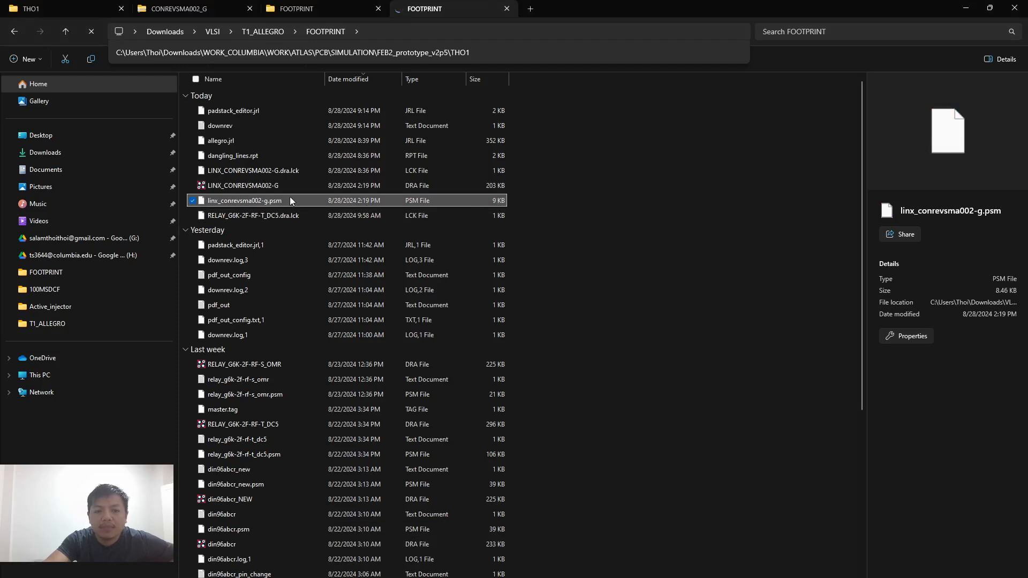
{"action": "left_click", "coordinate": [268, 190]}
{"action": "left_click", "coordinate": [265, 200]}
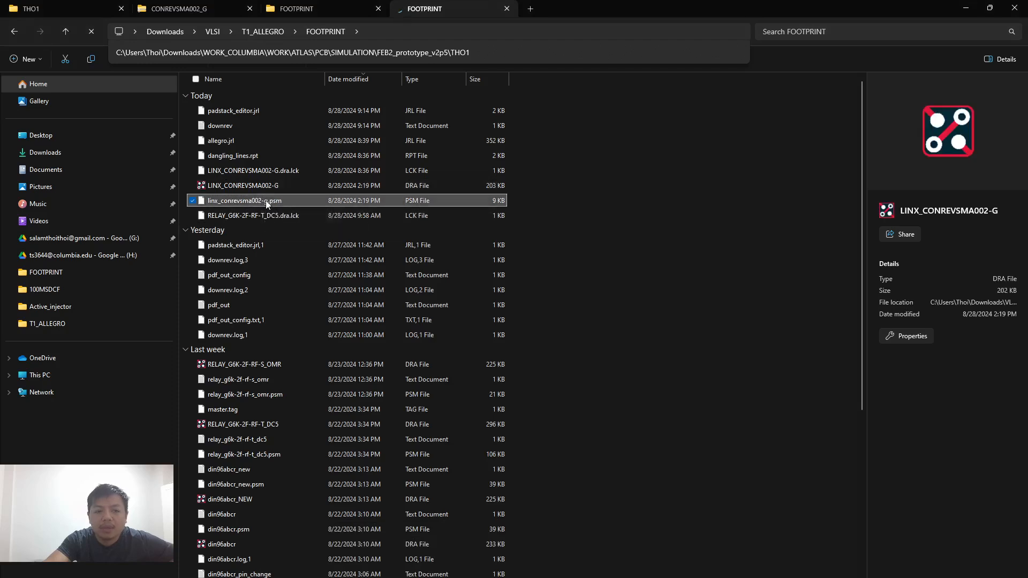
{"action": "left_click", "coordinate": [283, 171]}
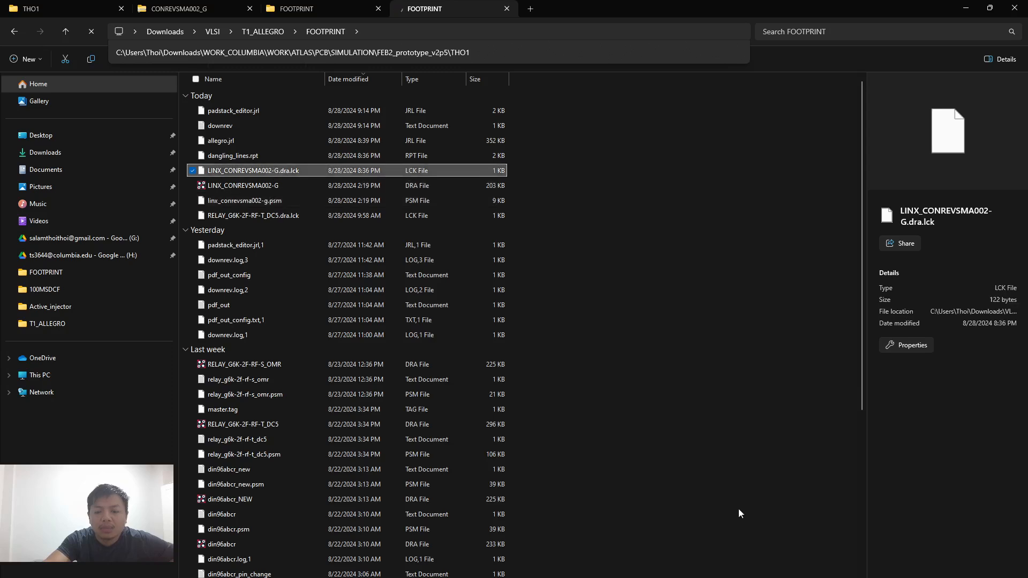
{"action": "left_click", "coordinate": [587, 554]}
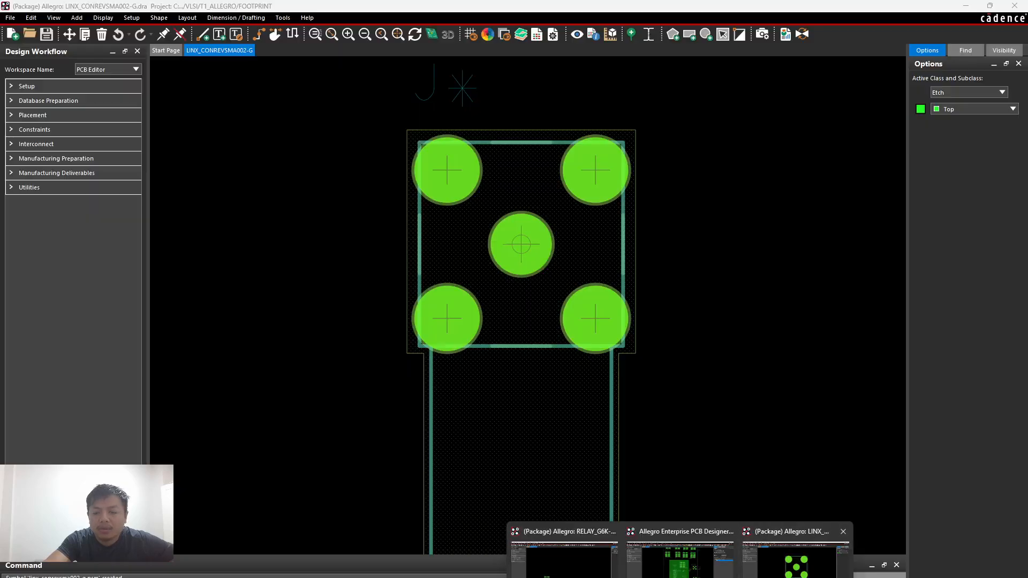
{"action": "left_click", "coordinate": [1015, 6]}
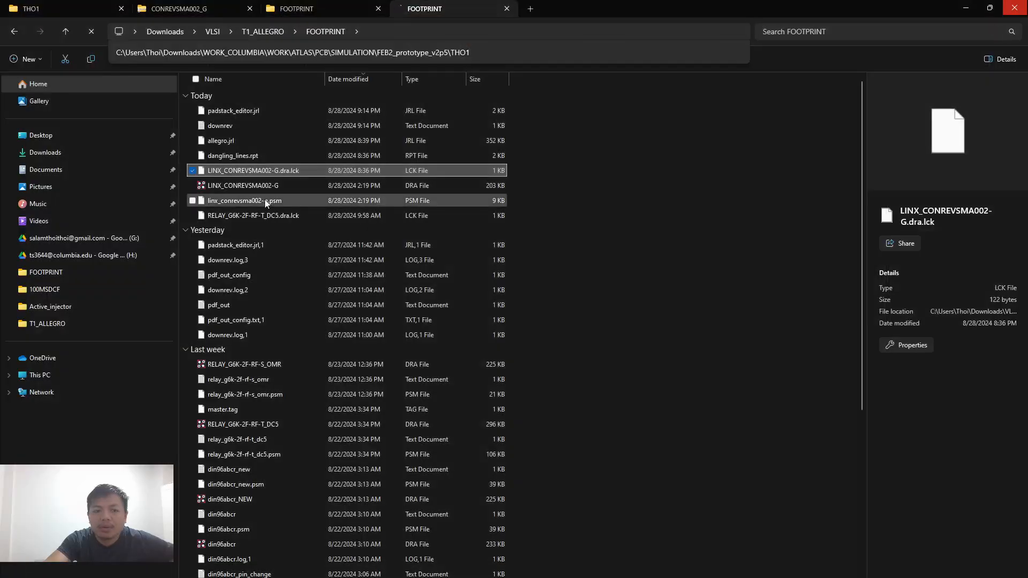
Step: Delete the journal, log, report, PDF output and RELAY lock files under Today and Yesterday in the FOOTPRINT folder, skipping the in-use allegro.jrl
{"action": "left_click_drag", "start_coordinate": [251, 112], "coordinate": [274, 162]}
{"action": "left_click", "coordinate": [298, 201], "text": "ctrl"}
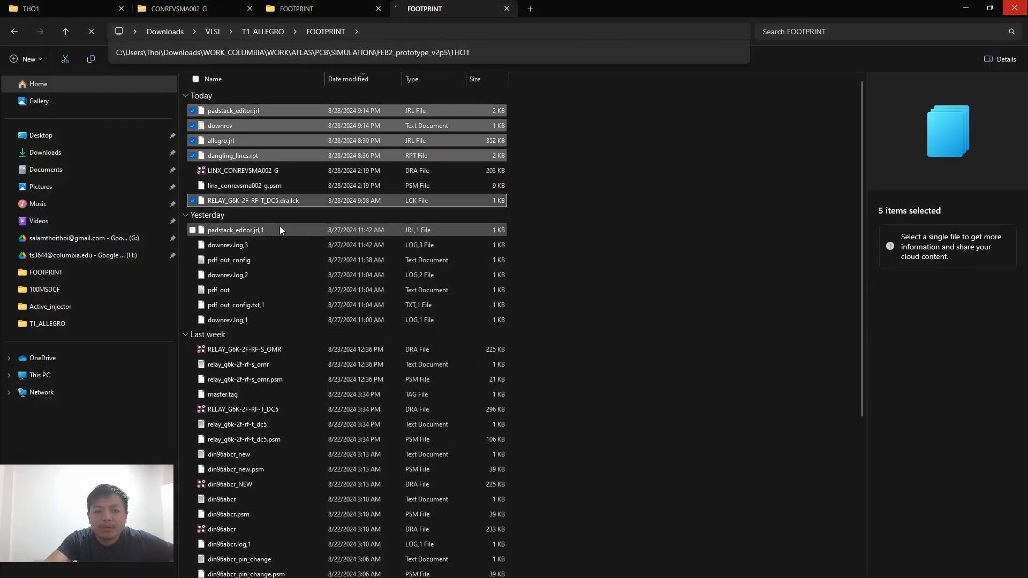
{"action": "left_click", "coordinate": [279, 230], "text": "ctrl"}
{"action": "left_click", "coordinate": [253, 246], "text": "ctrl"}
{"action": "left_click", "coordinate": [249, 260], "text": "ctrl"}
{"action": "left_click", "coordinate": [250, 275], "text": "ctrl"}
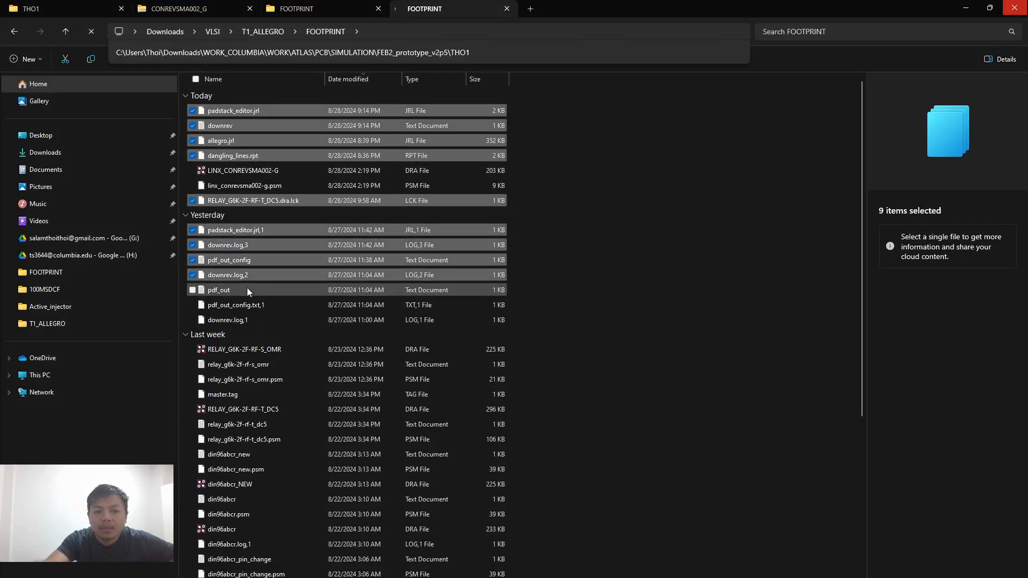
{"action": "left_click", "coordinate": [246, 290], "text": "ctrl"}
{"action": "left_click", "coordinate": [253, 305], "text": "ctrl"}
{"action": "left_click", "coordinate": [250, 319], "text": "ctrl"}
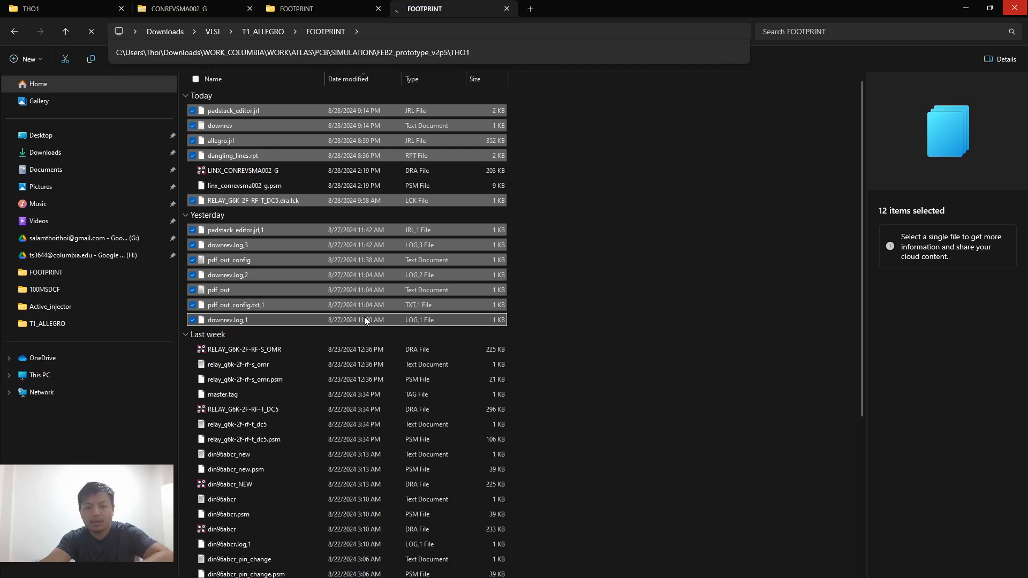
{"action": "key", "text": "Delete"}
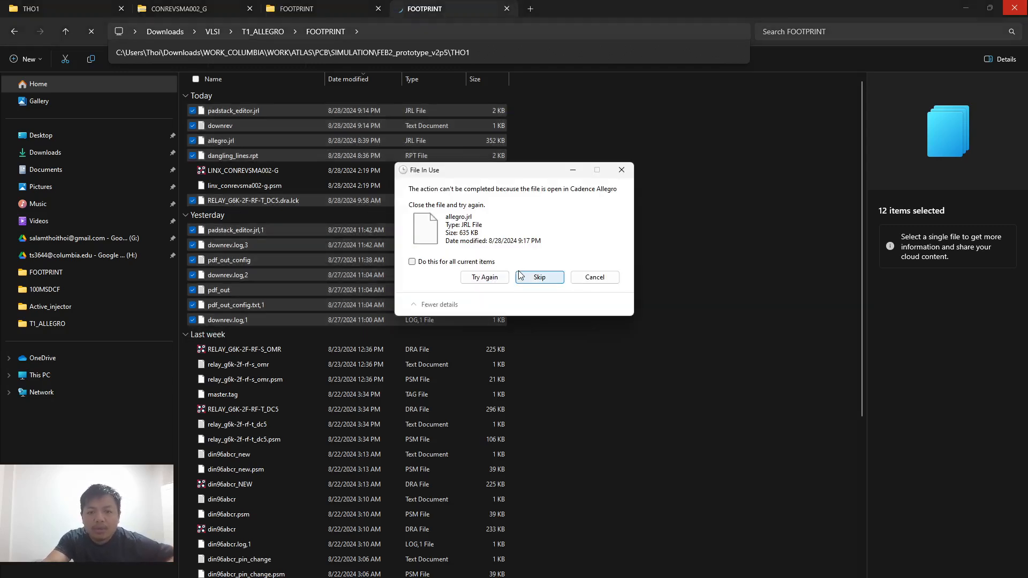
{"action": "left_click", "coordinate": [539, 278]}
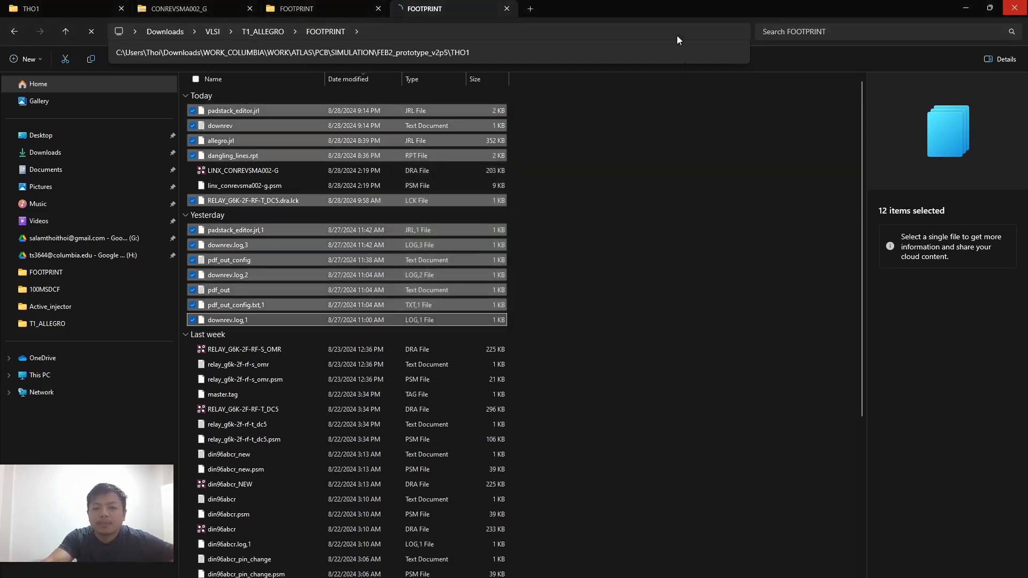
Step: Go up to the T1_ALLEGRO folder and reopen FOOTPRINT to refresh its file list
{"action": "mouse_move", "coordinate": [683, 7]}
{"action": "left_mouse_down"}
{"action": "mouse_move", "coordinate": [661, 233]}
{"action": "mouse_move", "coordinate": [664, 4]}
{"action": "left_mouse_up"}
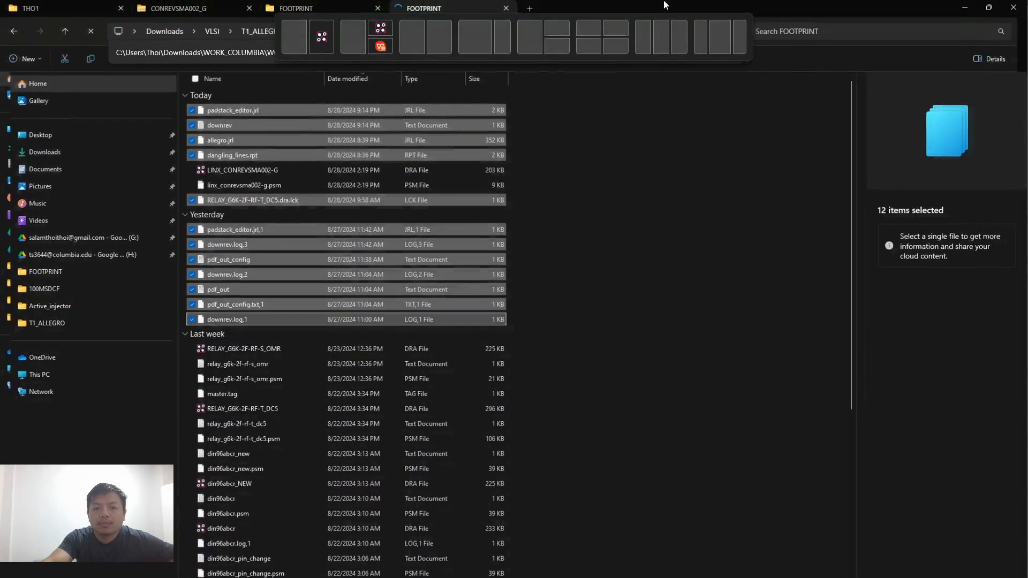
{"action": "left_click", "coordinate": [657, 250]}
{"action": "left_click", "coordinate": [268, 32]}
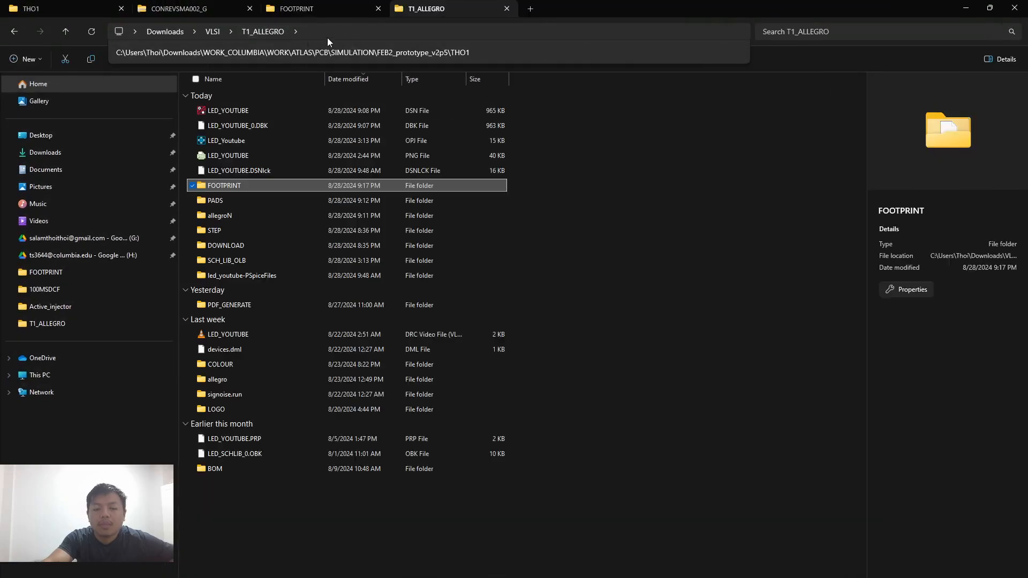
{"action": "double_click", "coordinate": [287, 188]}
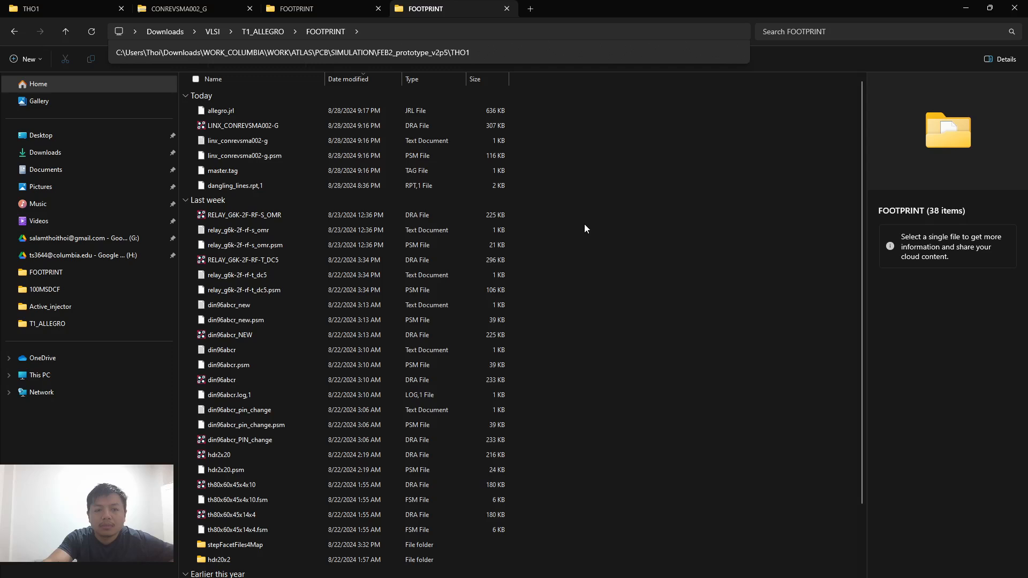
Step: Delete the linx_conrevsma002-g text document, master.tag and dangling_lines.rpt,1 from the FOOTPRINT folder, and select linx_conrevsma002-g.psm
{"action": "left_click", "coordinate": [292, 143]}
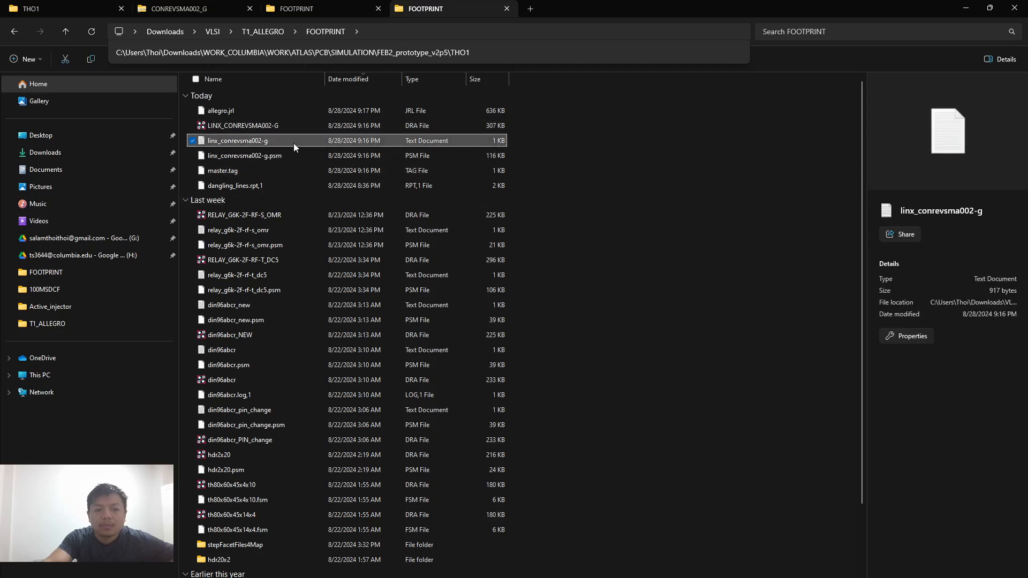
{"action": "left_click", "coordinate": [265, 171], "text": "ctrl"}
{"action": "left_click", "coordinate": [281, 186], "text": "ctrl"}
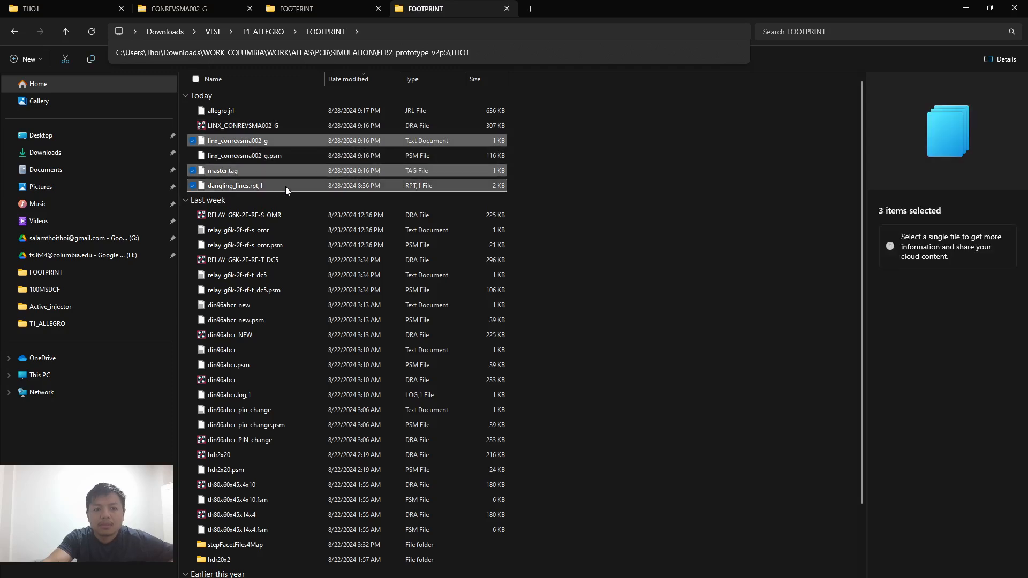
{"action": "key", "text": "Delete"}
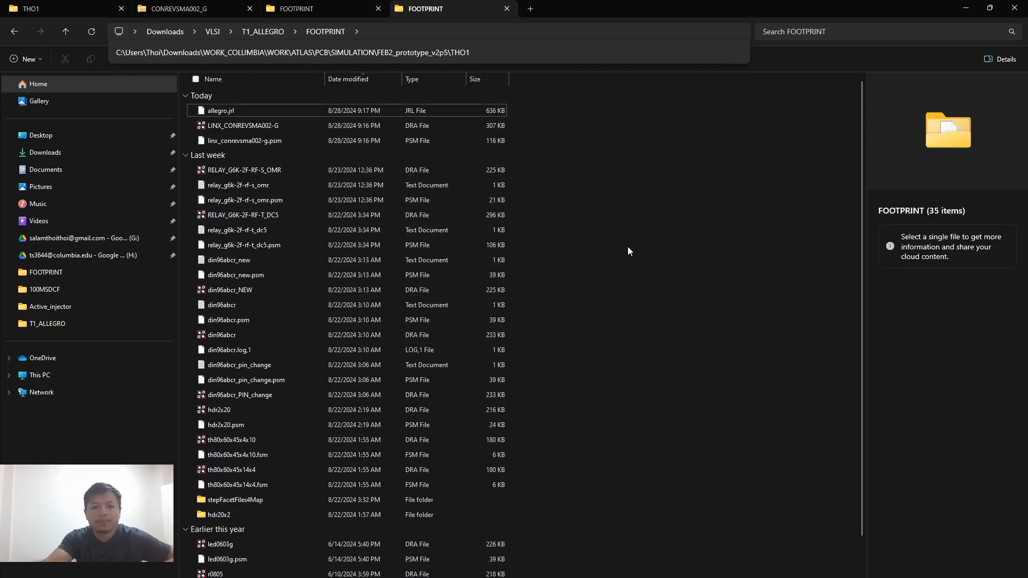
{"action": "left_click", "coordinate": [287, 143]}
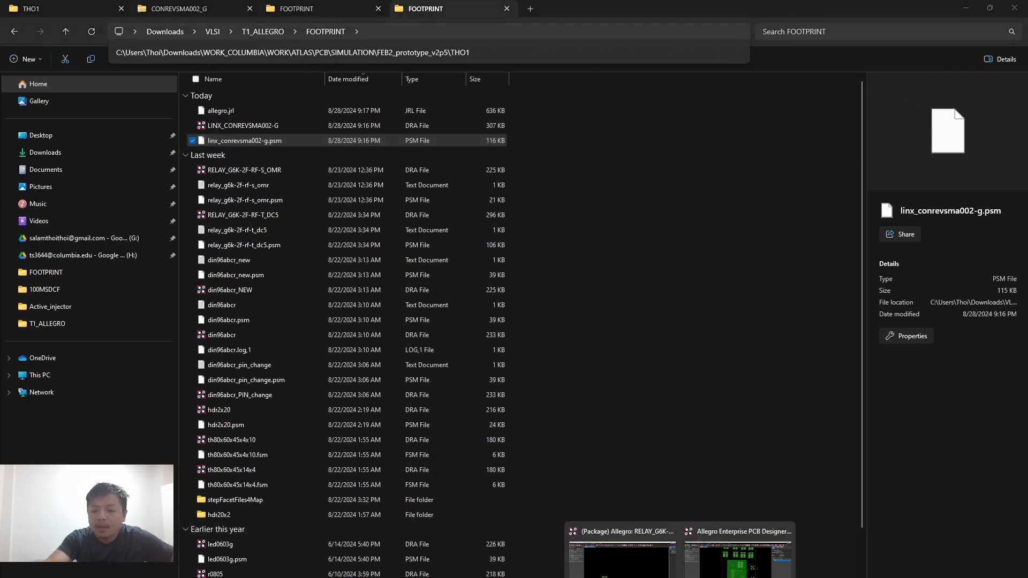
Step: Switch to the led_youtube board in Allegro, inspect its connectors in the 3D Canvas with all layers and objects, and close the canvas
{"action": "left_click", "coordinate": [744, 562]}
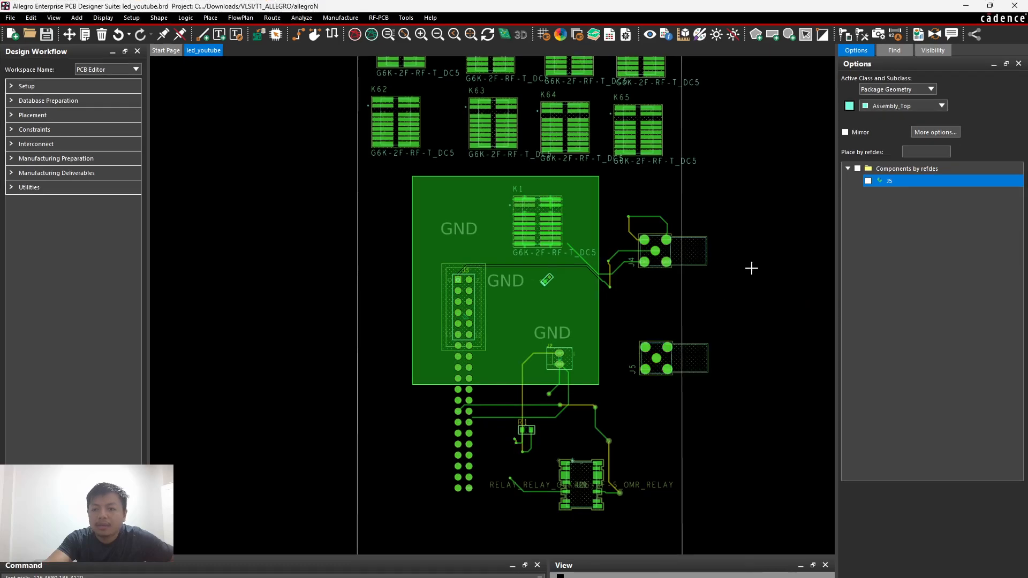
{"action": "left_click", "coordinate": [512, 38]}
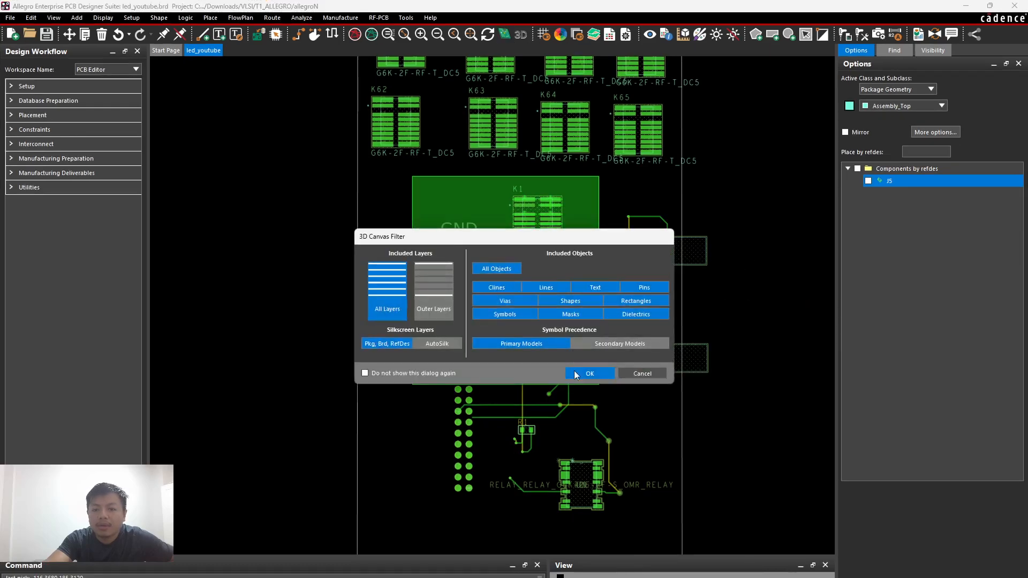
{"action": "left_click", "coordinate": [590, 371]}
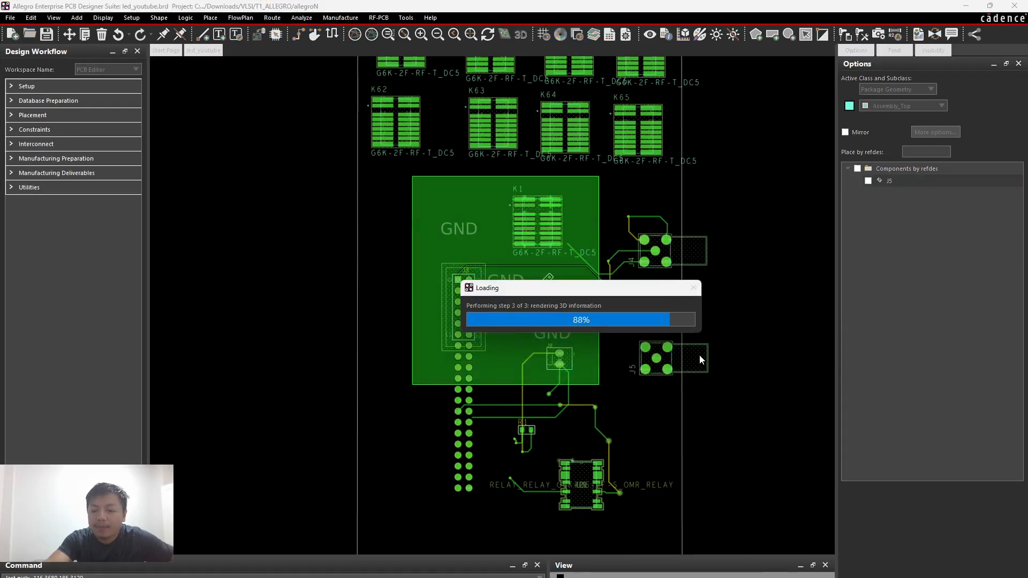
{"action": "scroll", "coordinate": [613, 310], "scroll_direction": "up", "scroll_amount": 2}
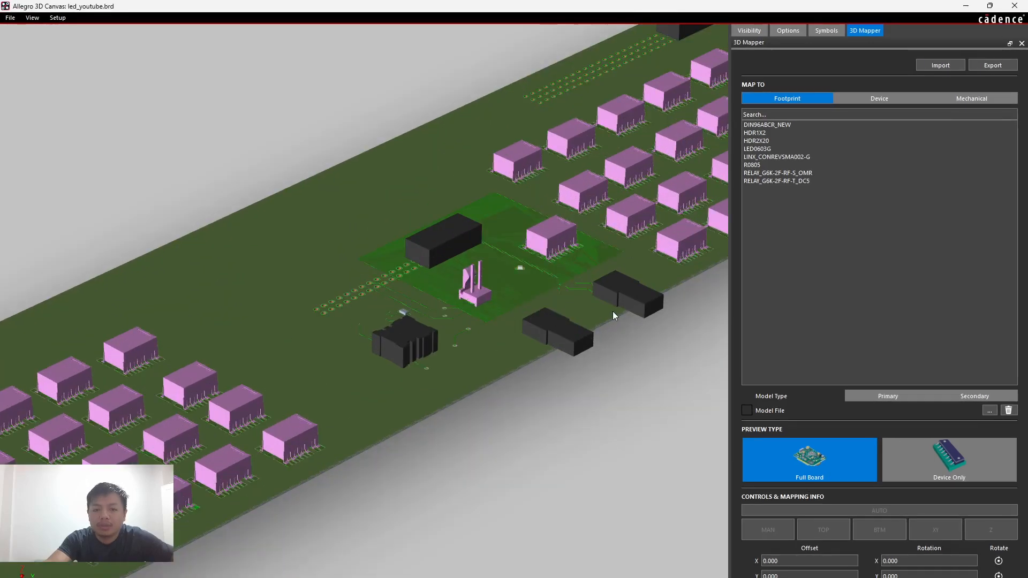
{"action": "scroll", "coordinate": [637, 305], "scroll_direction": "up", "scroll_amount": 3}
{"action": "middle_click_drag", "start_coordinate": [636, 320], "coordinate": [545, 376]}
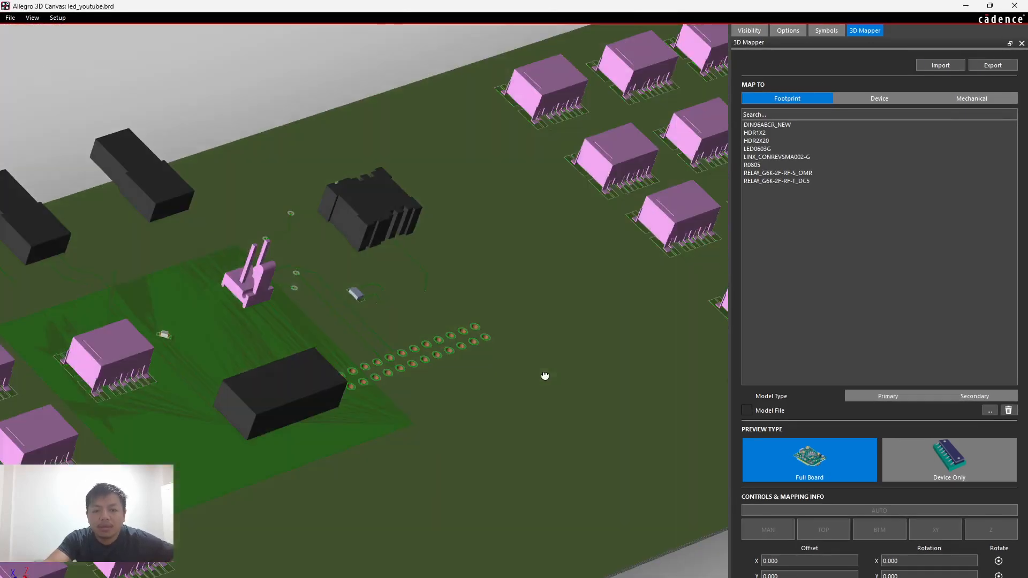
{"action": "left_click", "coordinate": [1014, 6]}
Step: Refresh the LINX_CONREVSMA002-G package symbol on the board, updating its symbol padstacks from the library, and close the update dialog
{"action": "left_click", "coordinate": [125, 18]}
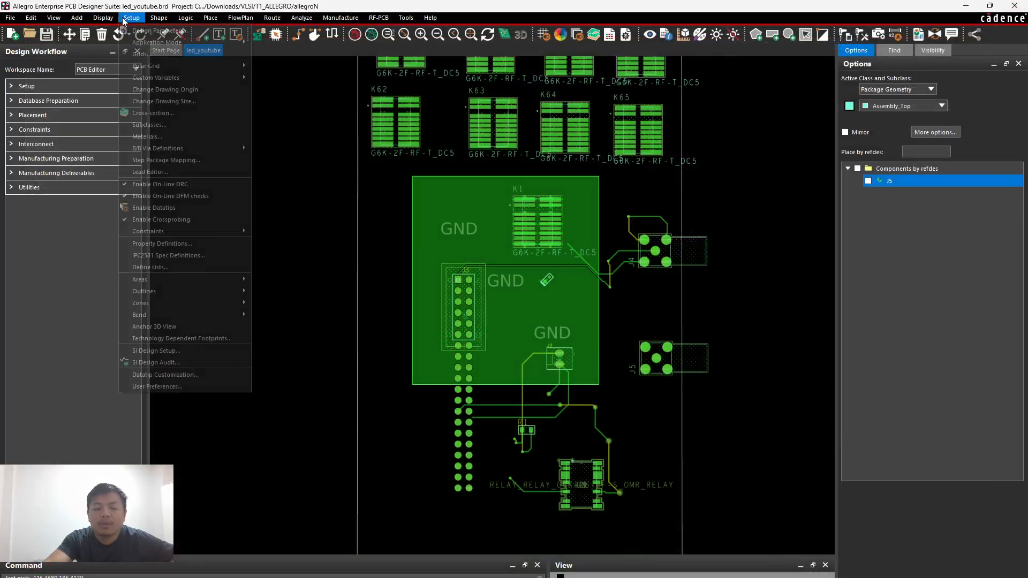
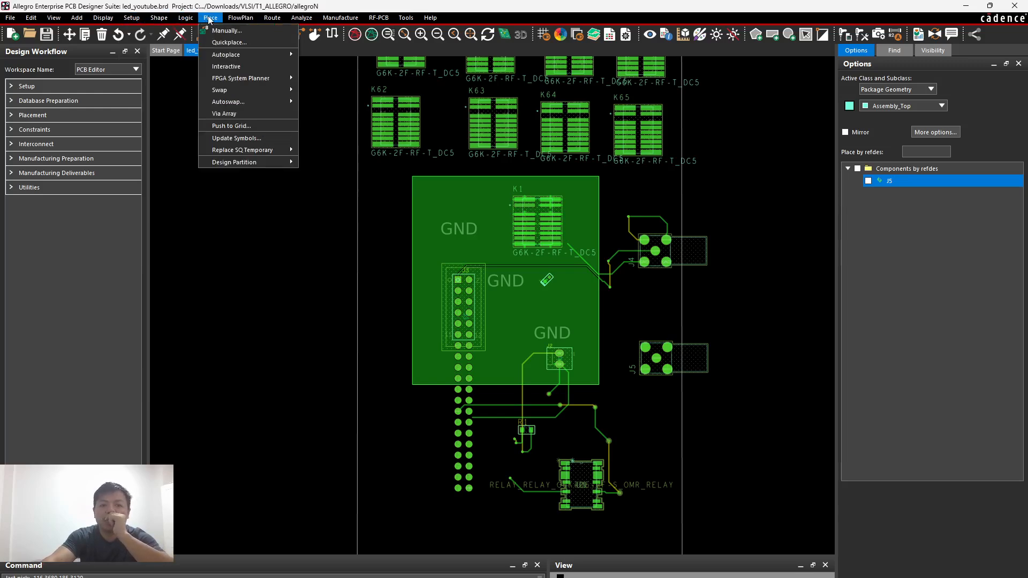
{"action": "left_click", "coordinate": [236, 139]}
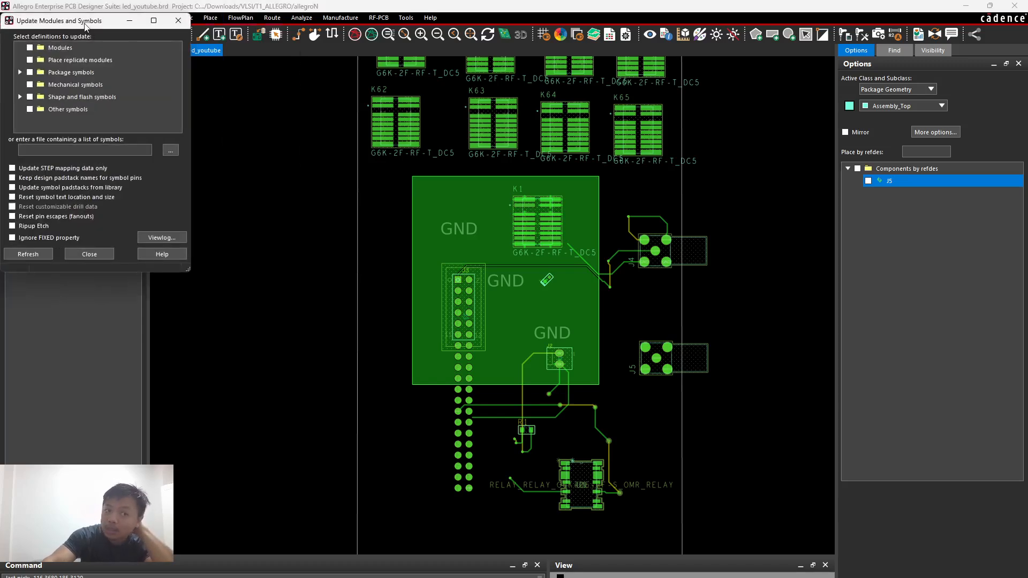
{"action": "left_click_drag", "start_coordinate": [77, 24], "coordinate": [624, 111]}
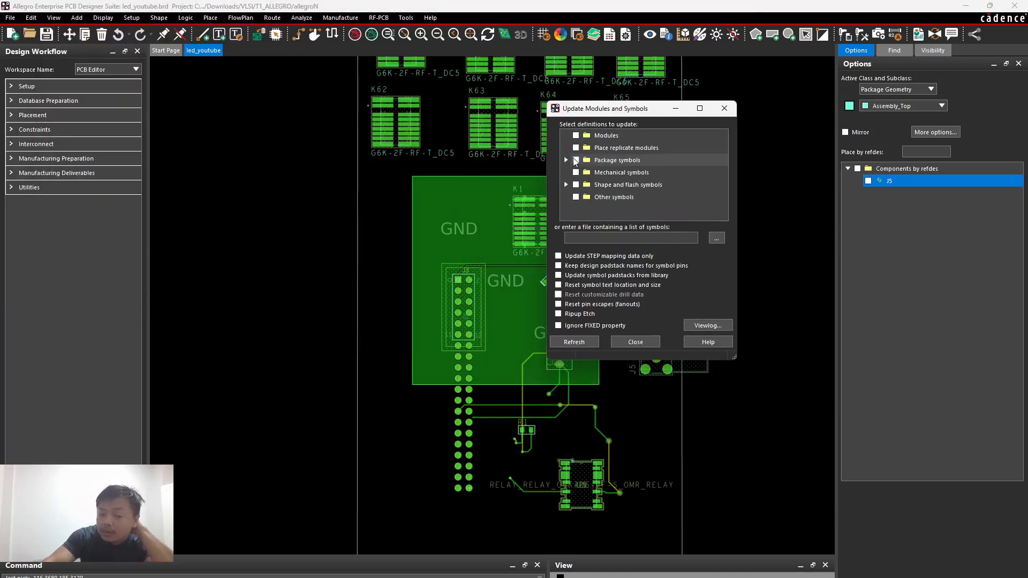
{"action": "left_click", "coordinate": [570, 158]}
{"action": "left_click", "coordinate": [566, 159]}
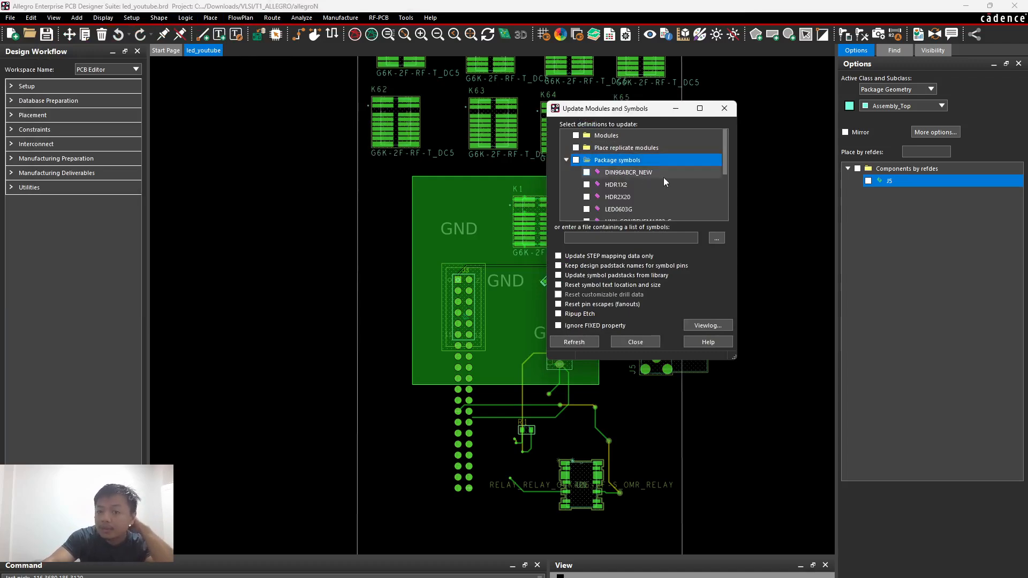
{"action": "scroll", "coordinate": [668, 183], "scroll_direction": "down", "scroll_amount": 2}
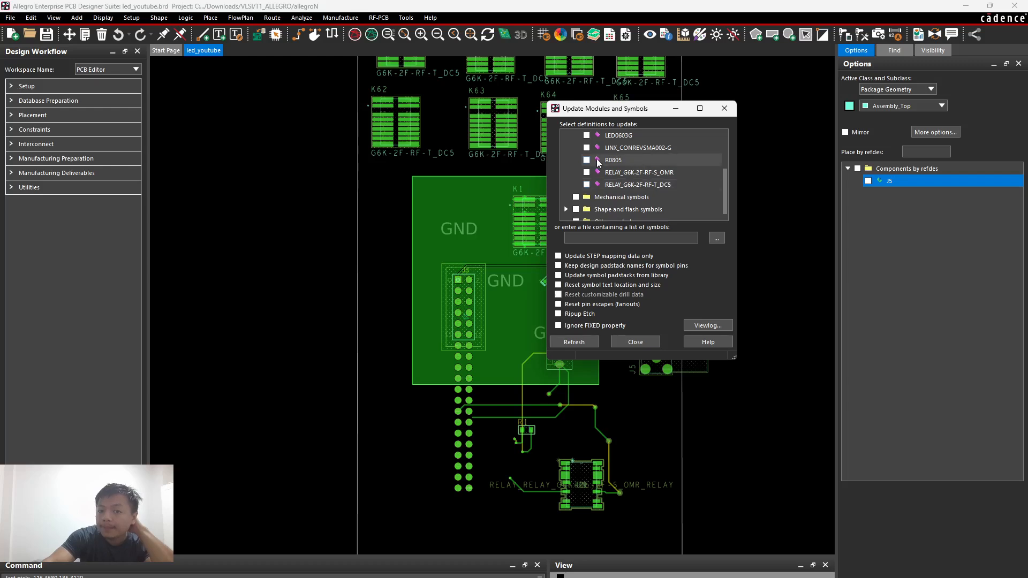
{"action": "left_click", "coordinate": [586, 147]}
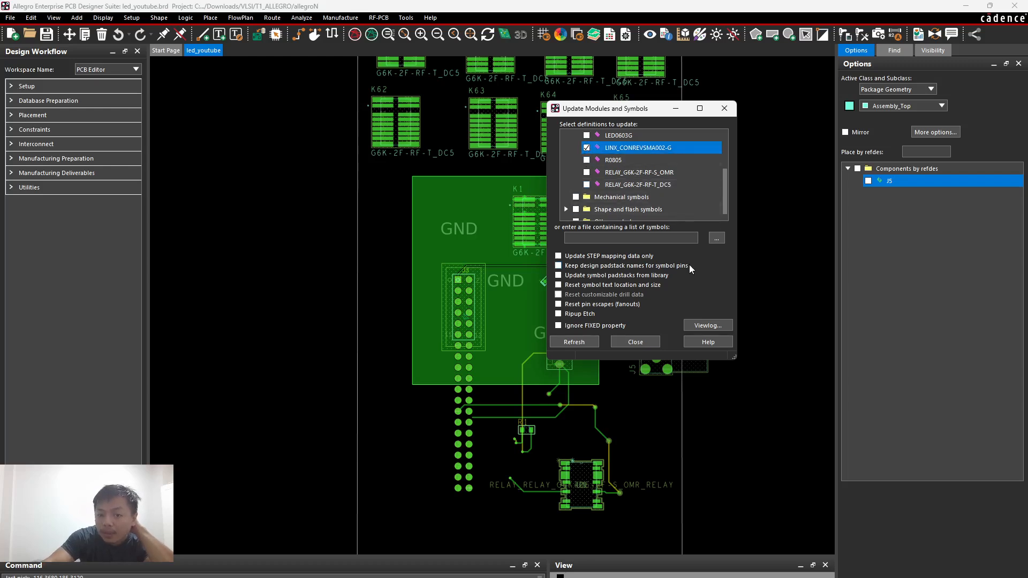
{"action": "left_click", "coordinate": [558, 276]}
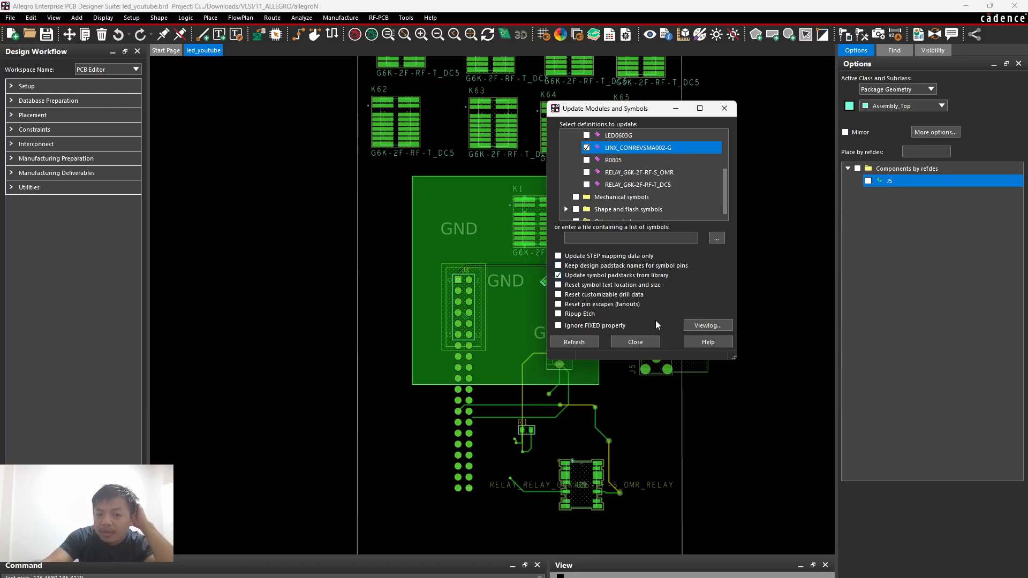
{"action": "left_click", "coordinate": [587, 342]}
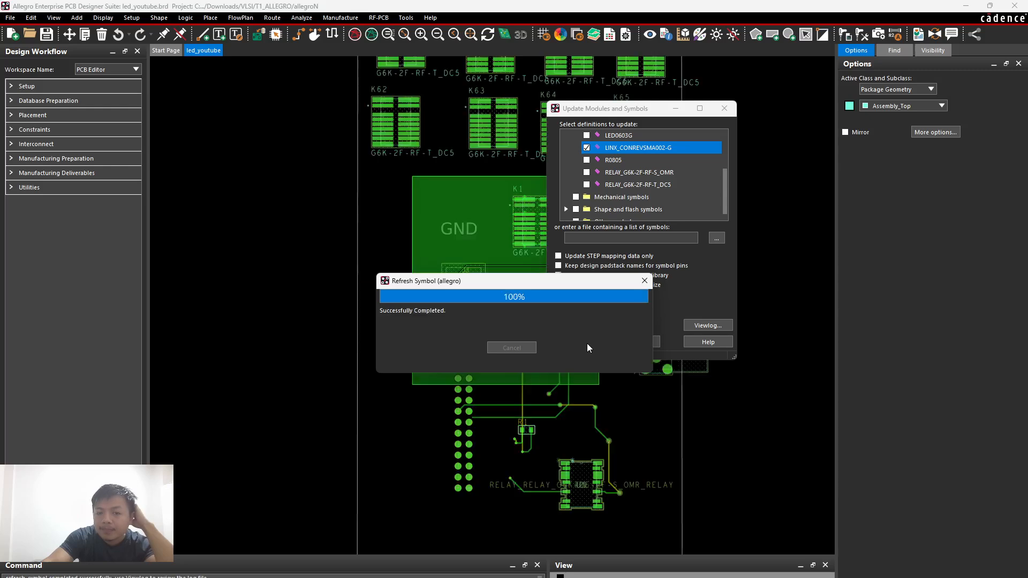
{"action": "left_click", "coordinate": [634, 343]}
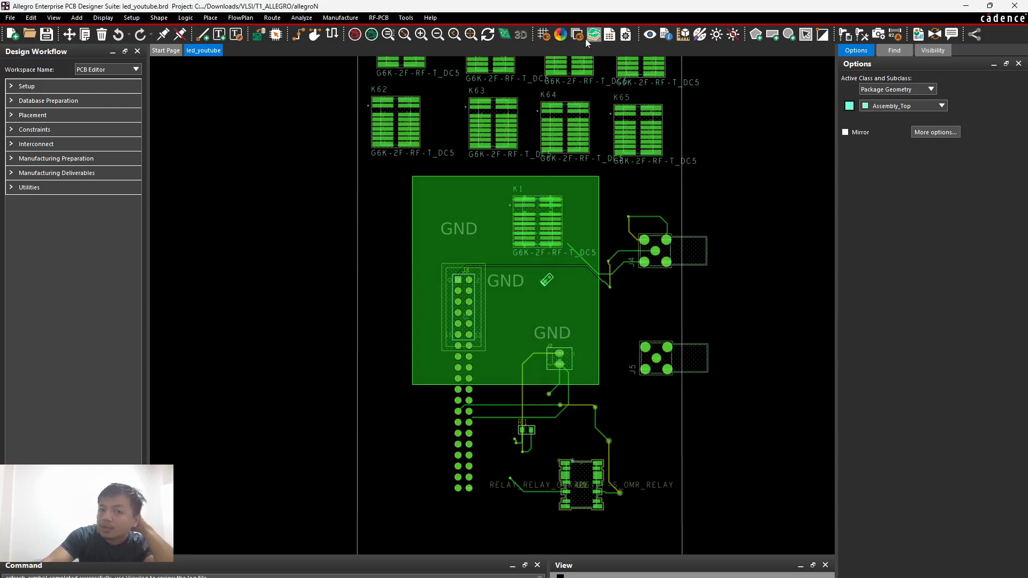
Step: Reopen the board in the 3D Canvas with all layers and objects, and examine both SMA connectors at the board edge from several angles
{"action": "left_click", "coordinate": [516, 35]}
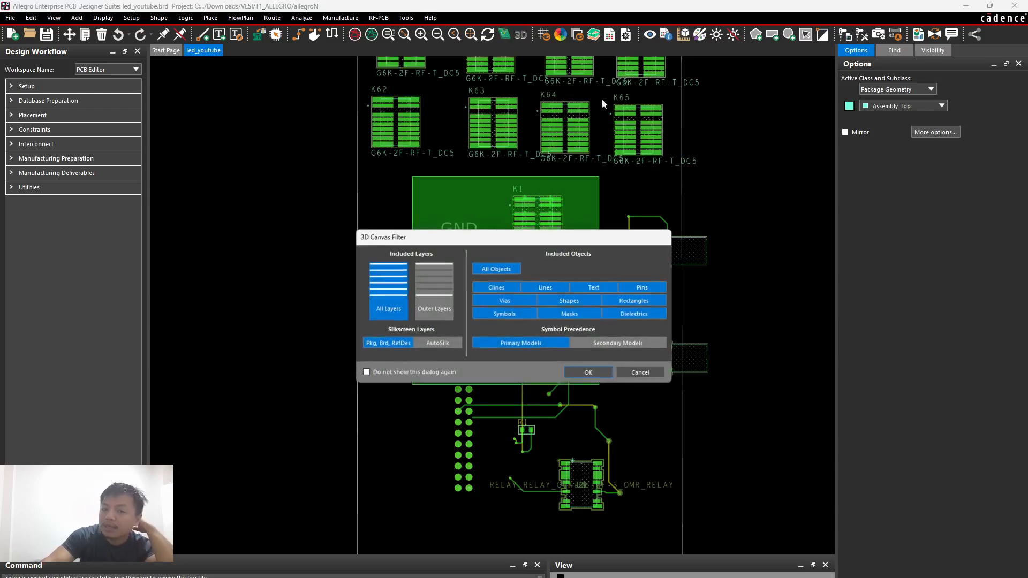
{"action": "left_click", "coordinate": [595, 372]}
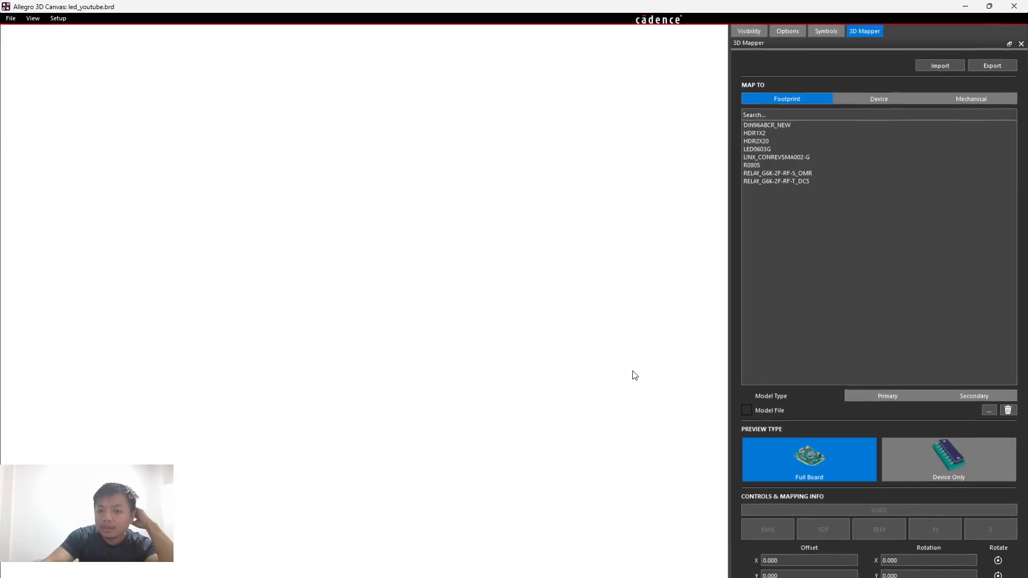
{"action": "scroll", "coordinate": [513, 313], "scroll_direction": "up", "scroll_amount": 6}
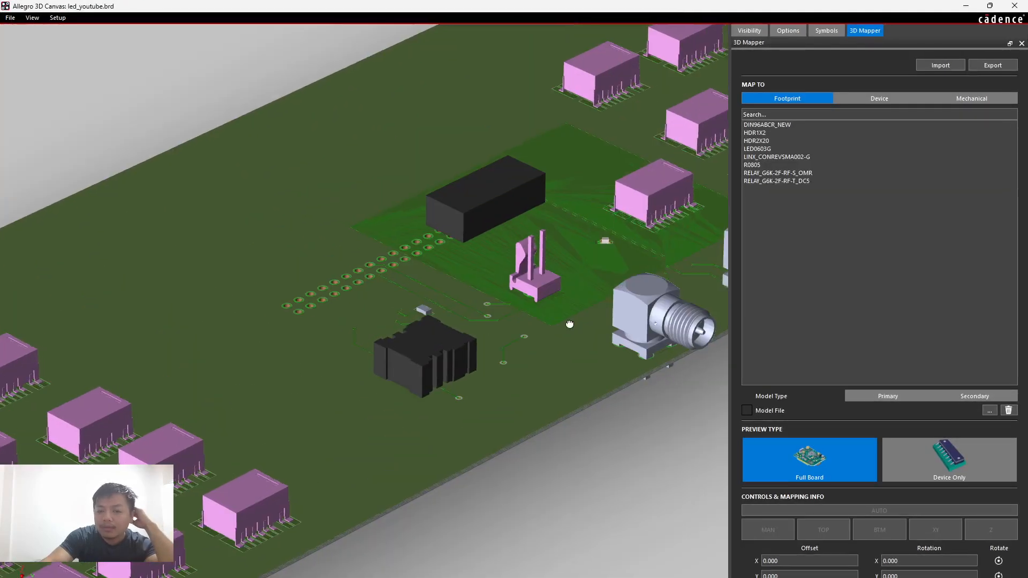
{"action": "middle_click_drag", "start_coordinate": [614, 349], "coordinate": [596, 371]}
{"action": "middle_click_drag", "start_coordinate": [595, 308], "coordinate": [535, 291]}
{"action": "scroll", "coordinate": [525, 268], "scroll_direction": "up", "scroll_amount": 2}
{"action": "scroll", "coordinate": [541, 295], "scroll_direction": "down", "scroll_amount": 8}
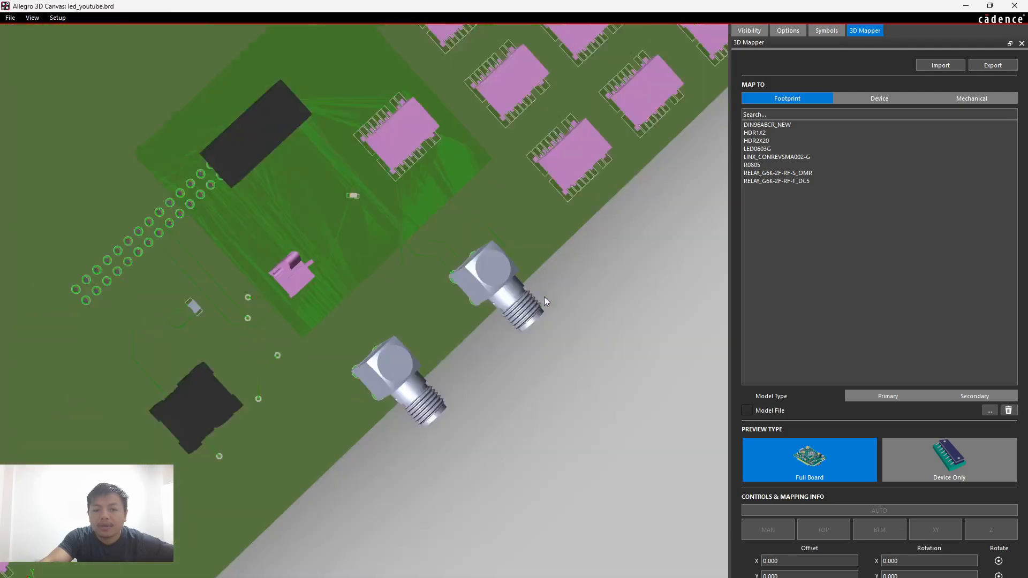
{"action": "scroll", "coordinate": [482, 316], "scroll_direction": "up", "scroll_amount": 4}
{"action": "middle_click_drag", "start_coordinate": [458, 330], "coordinate": [480, 315], "text": "shift"}
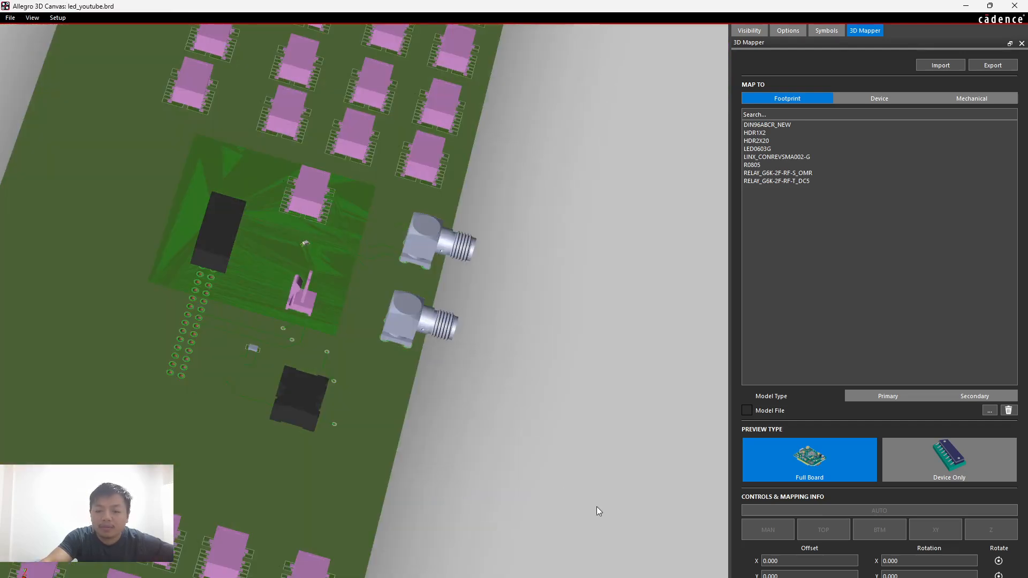
{"action": "left_click", "coordinate": [585, 577]}
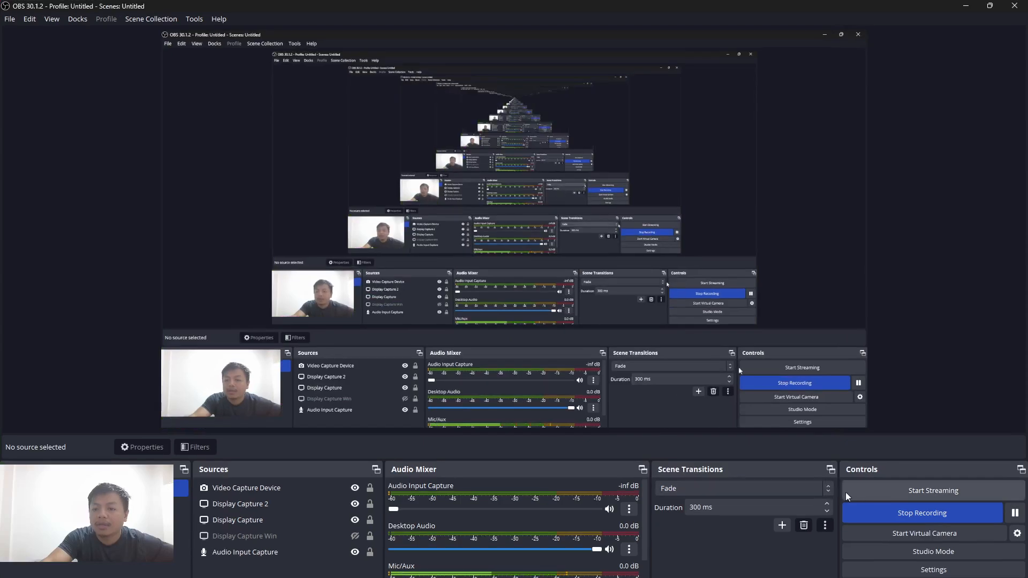